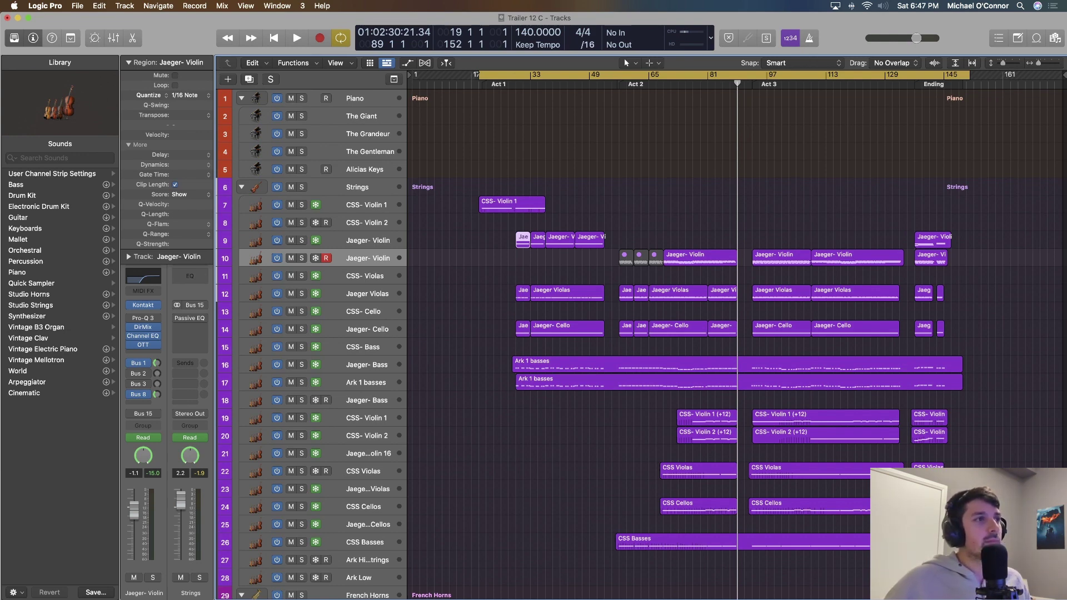
Play the arrangement from Act 1 and look through all track groups, from the piano and strings down to the drones and braams.
key(space)
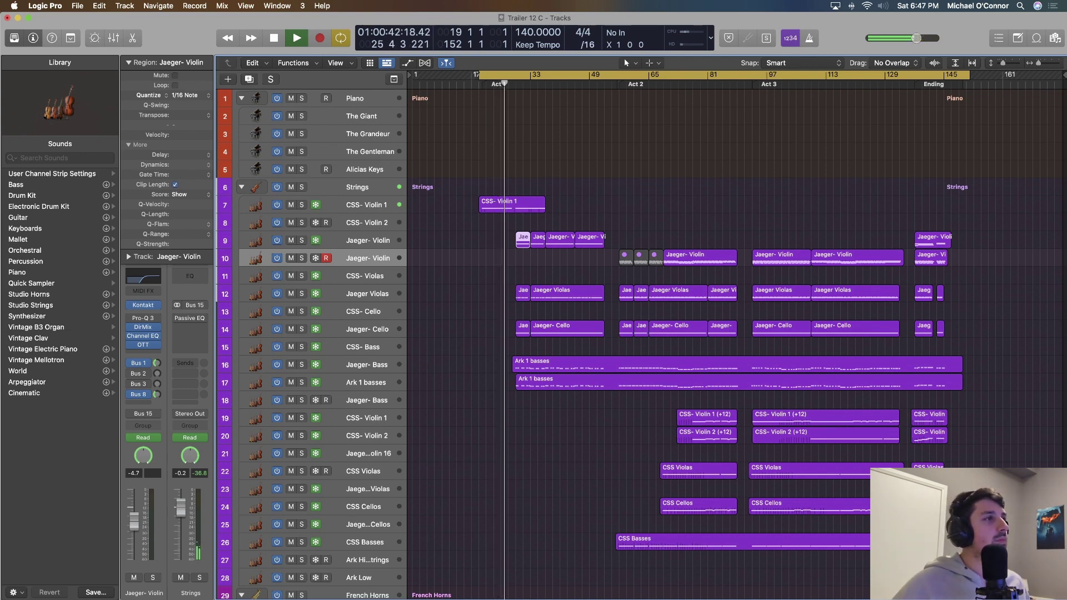
scroll(640, 334, down, 2)
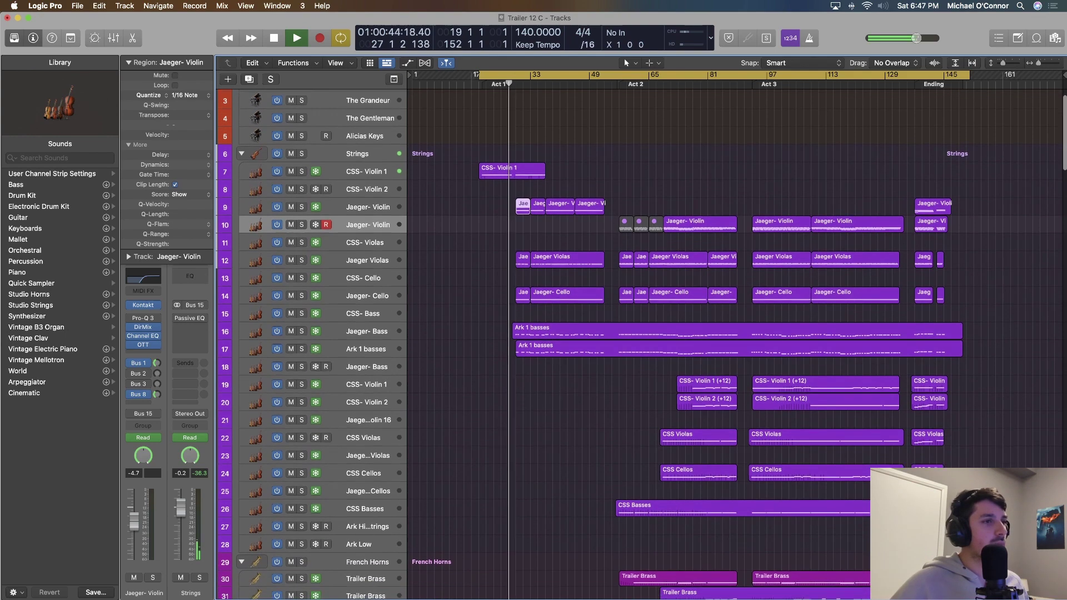
scroll(640, 333, down, 5)
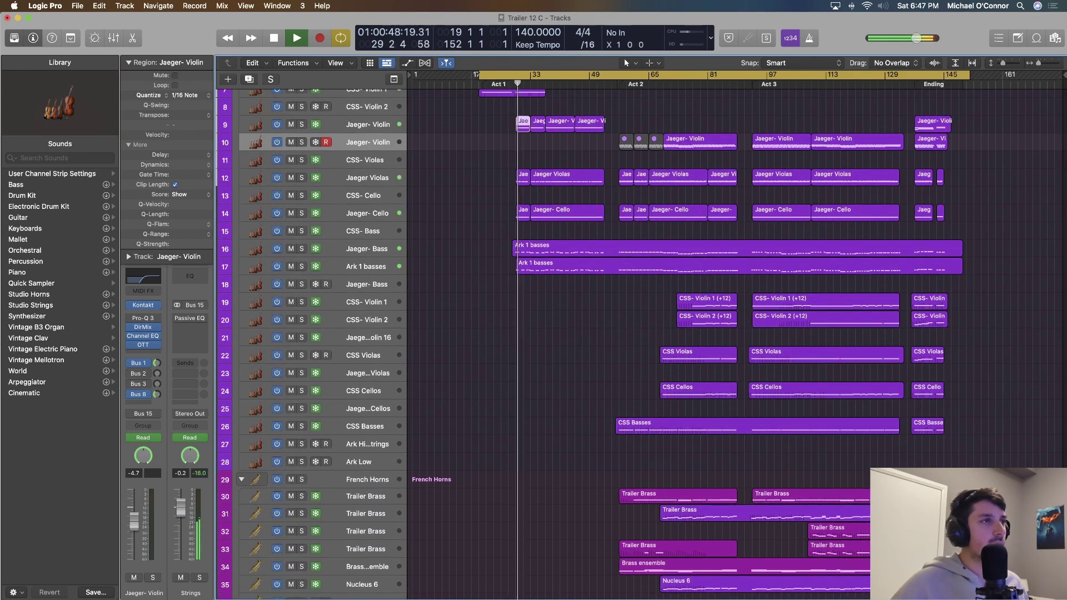
scroll(639, 334, up, 2)
scroll(640, 334, up, 3)
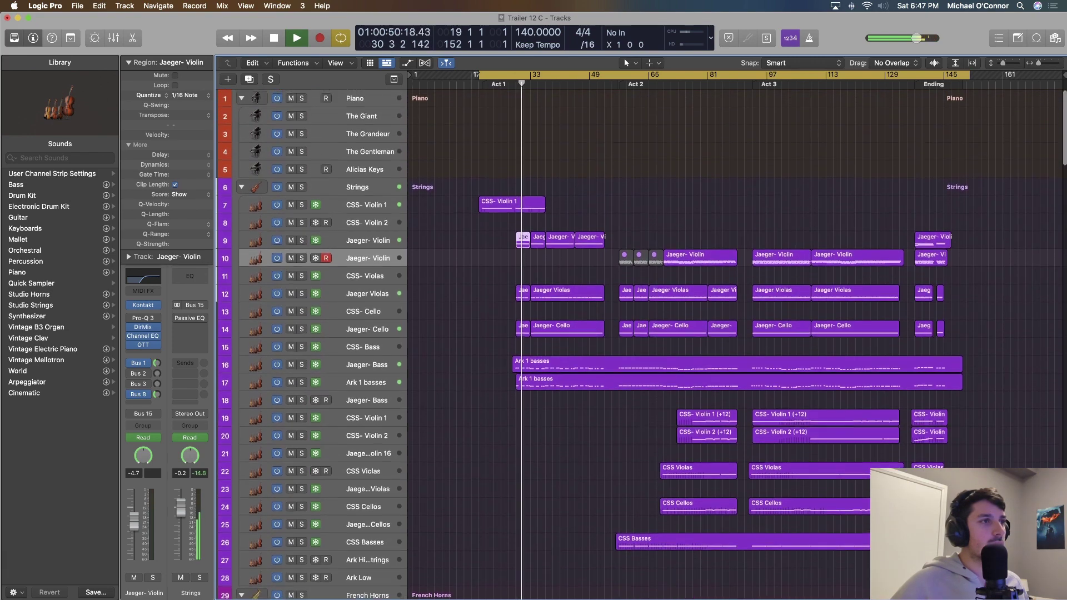
scroll(640, 334, down, 2)
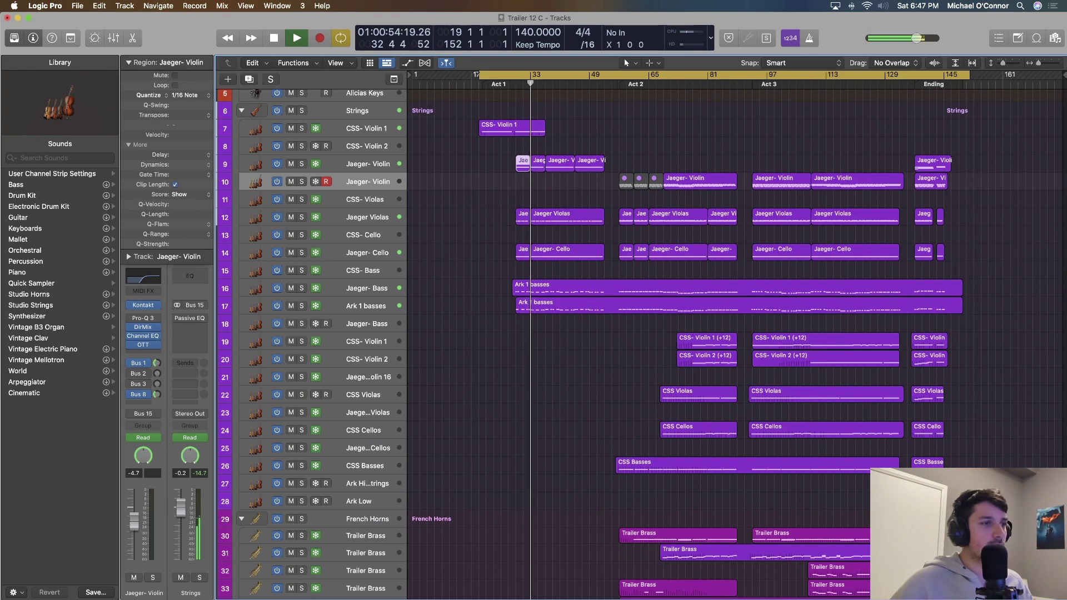
scroll(639, 334, down, 10)
scroll(639, 333, down, 20)
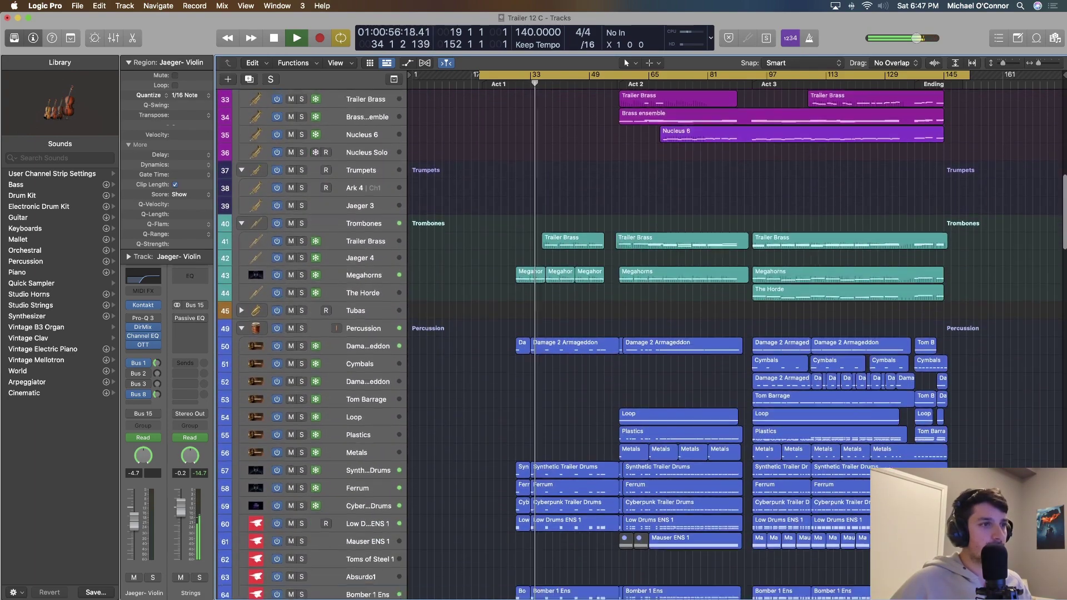
scroll(639, 333, down, 20)
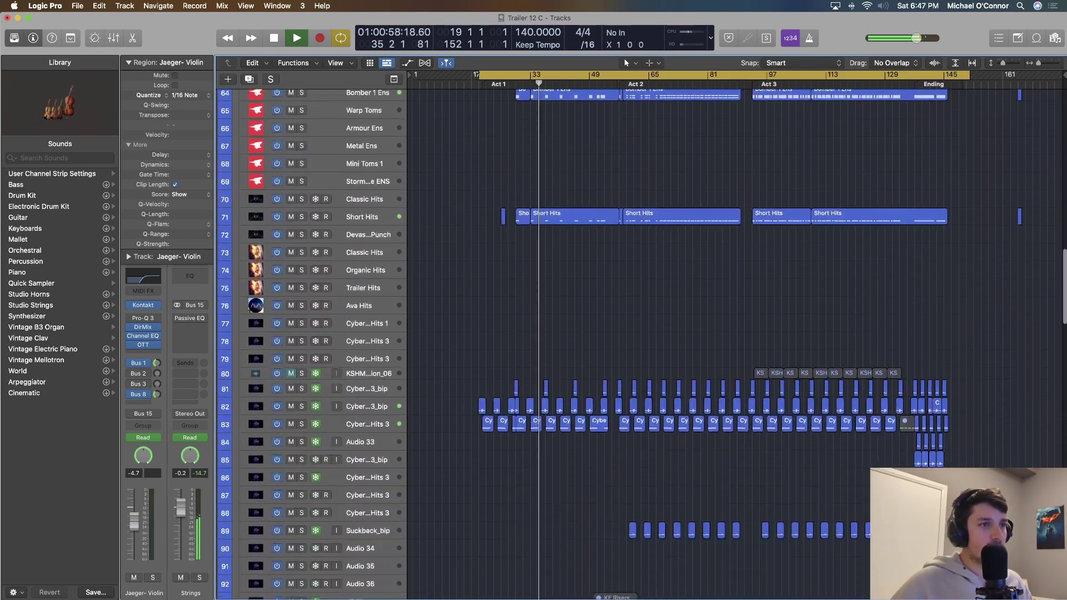
scroll(640, 333, down, 20)
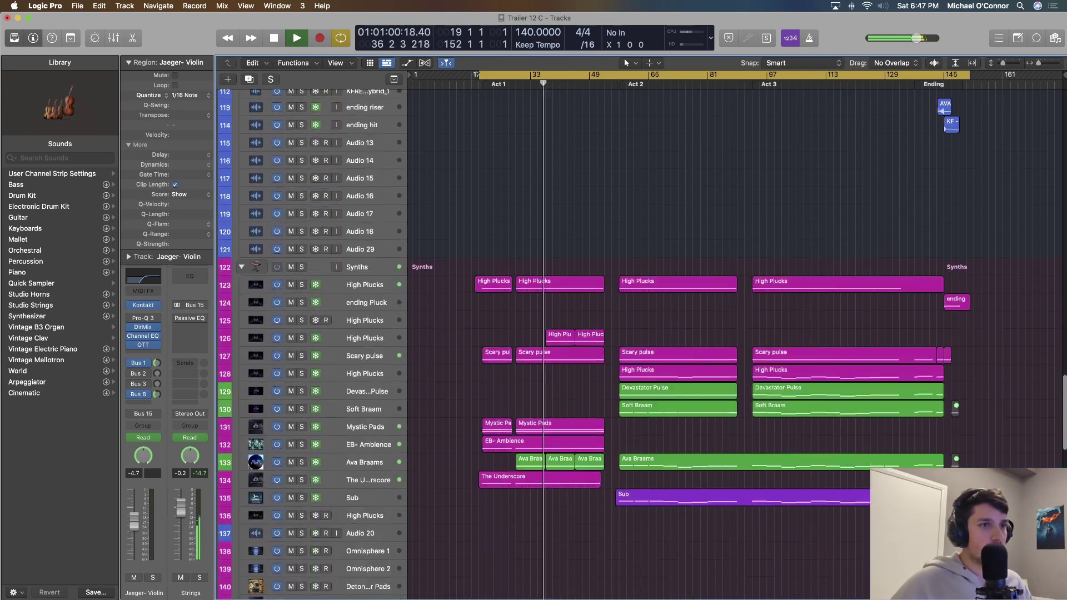
scroll(639, 334, down, 20)
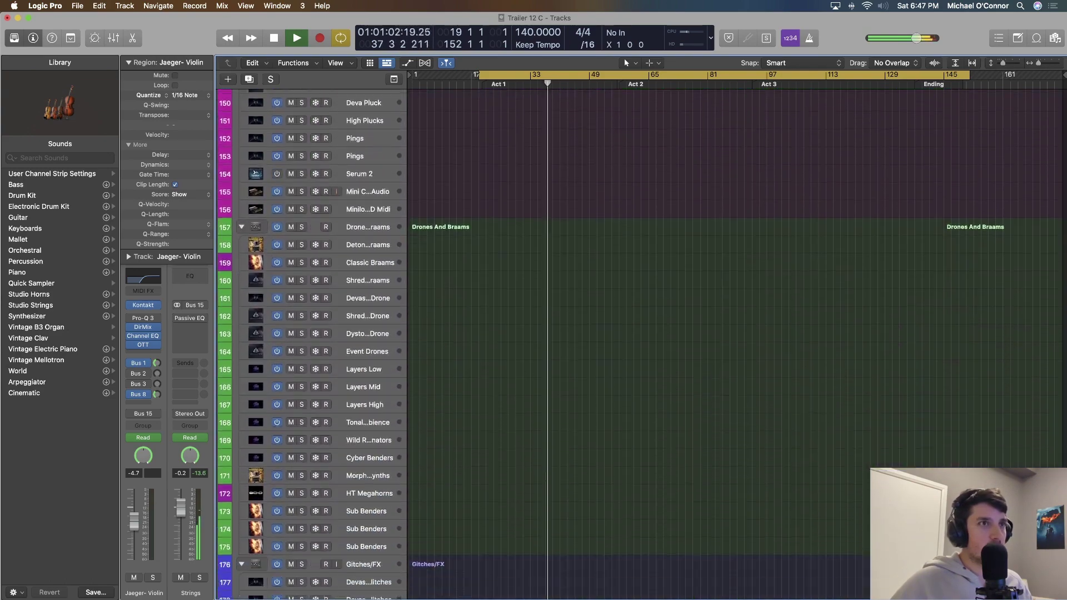
scroll(640, 334, up, 20)
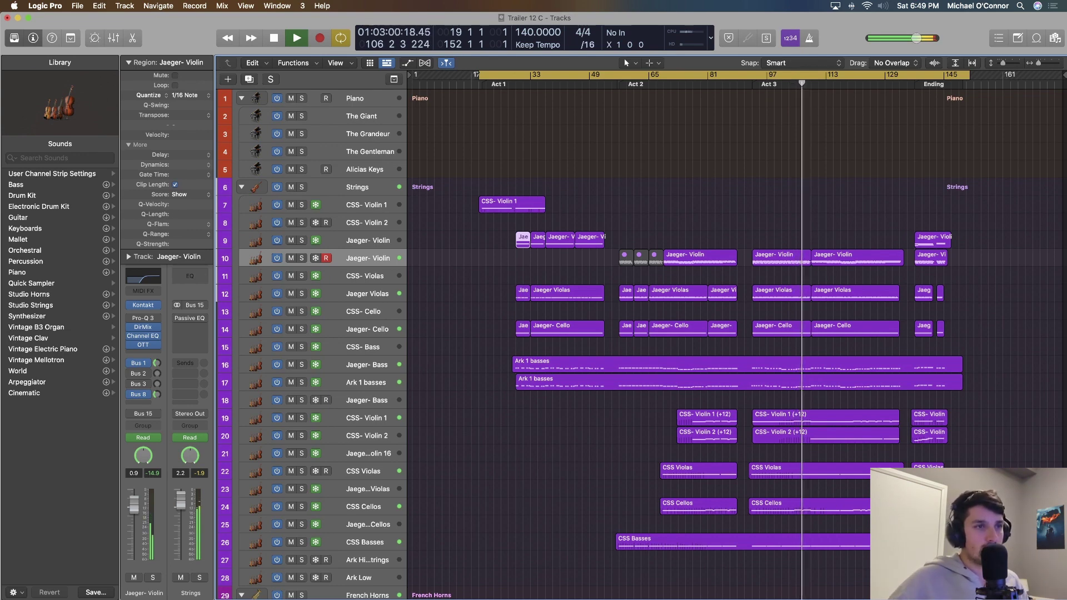
Select the two Trailer Brass regions on tracks 32 and 33 in Act 3 and examine their notes in the Piano Roll.
scroll(639, 344, down, 10)
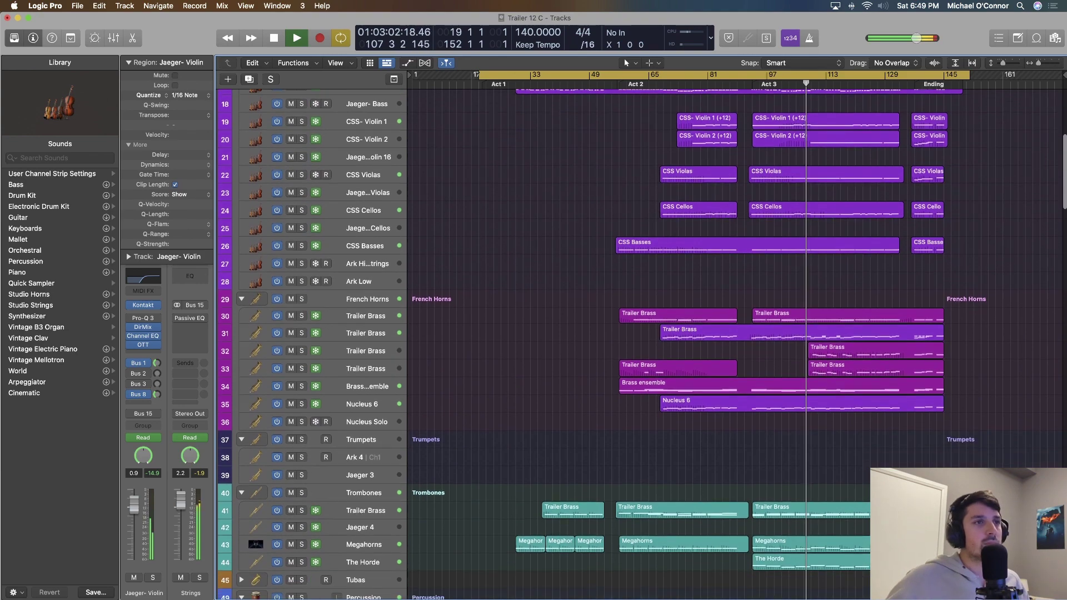
scroll(640, 344, down, 3)
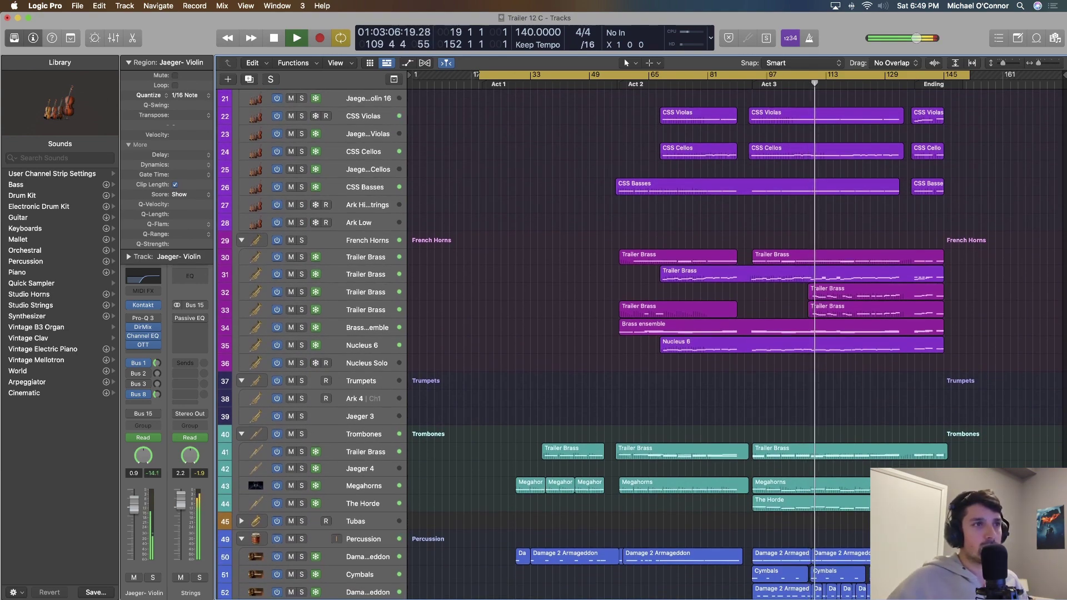
drag(951, 286, 918, 311)
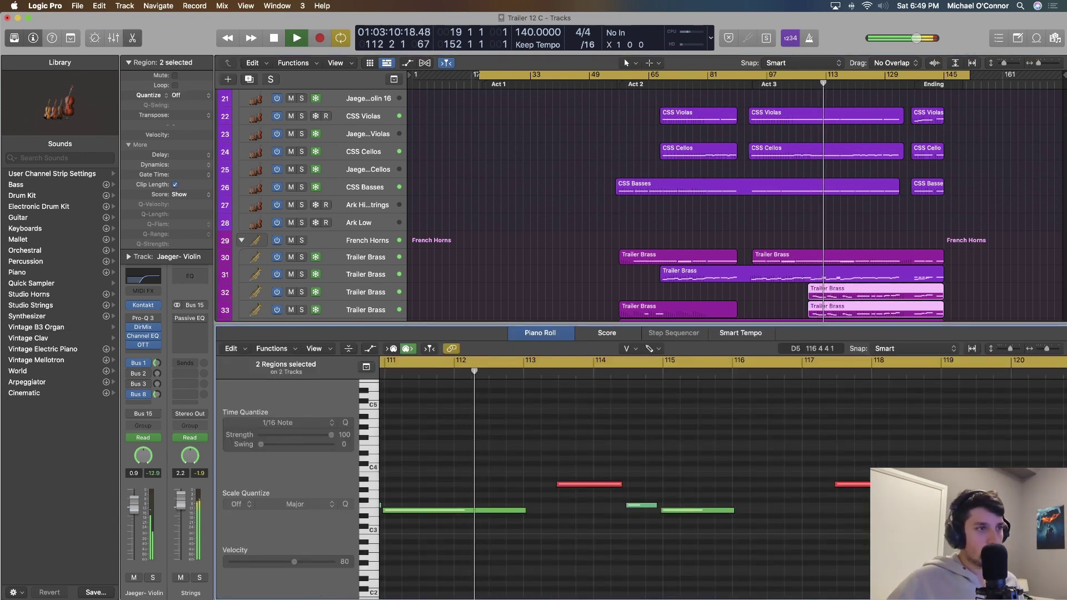
key(super+Left)
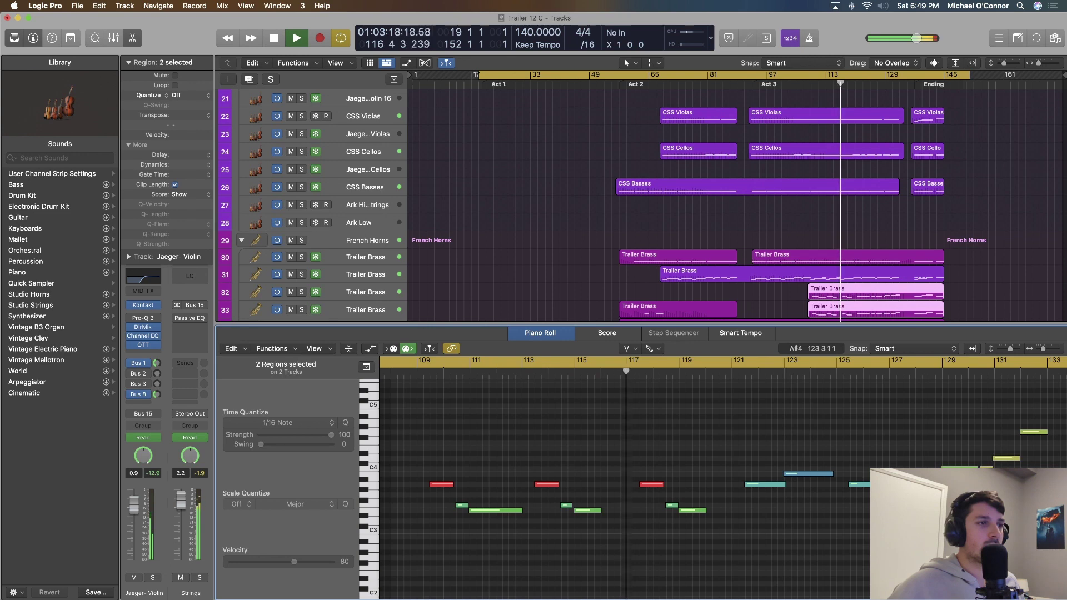
scroll(667, 484, up, 10)
scroll(667, 483, down, 10)
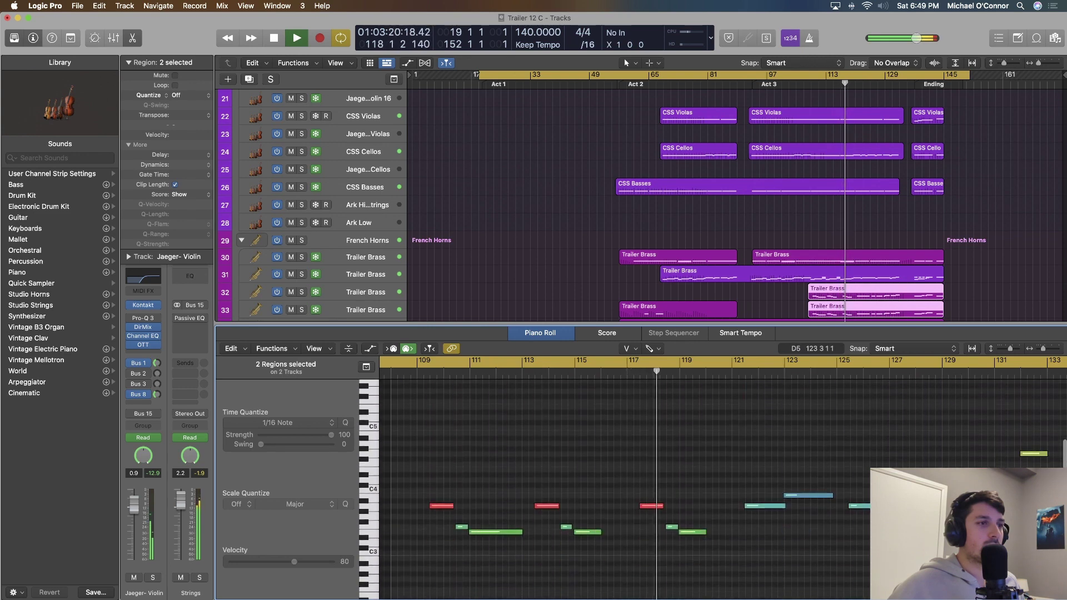
scroll(667, 483, down, 1)
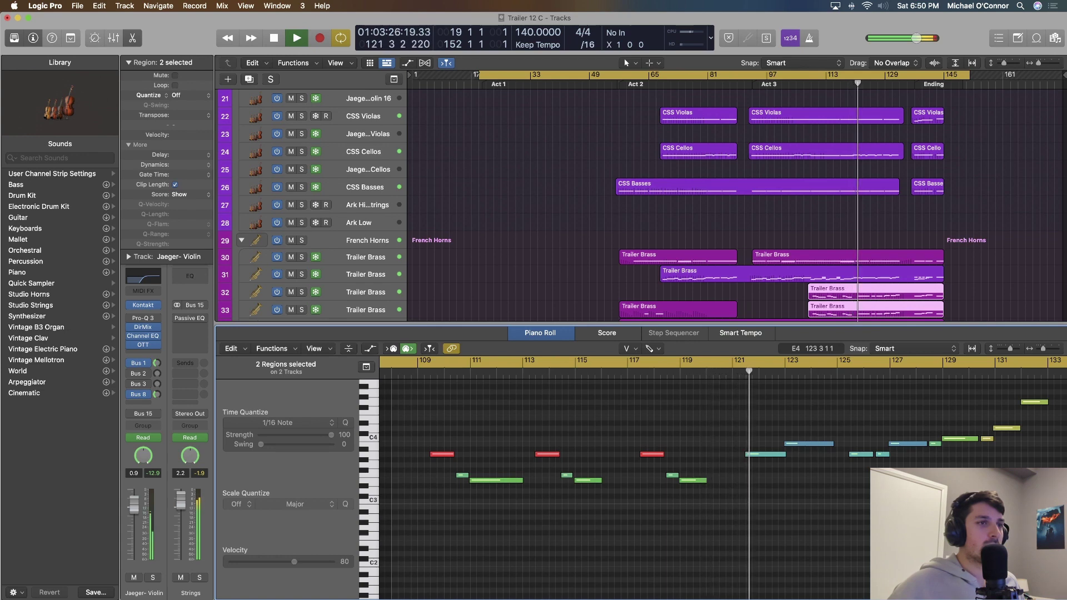
scroll(667, 484, up, 3)
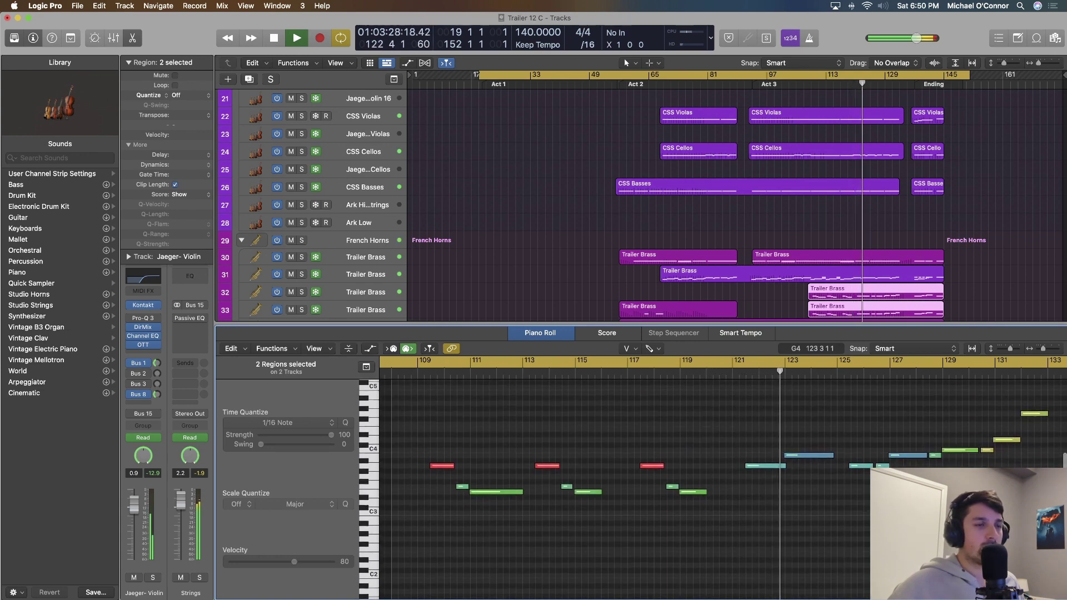
scroll(666, 484, down, 1)
scroll(667, 484, down, 3)
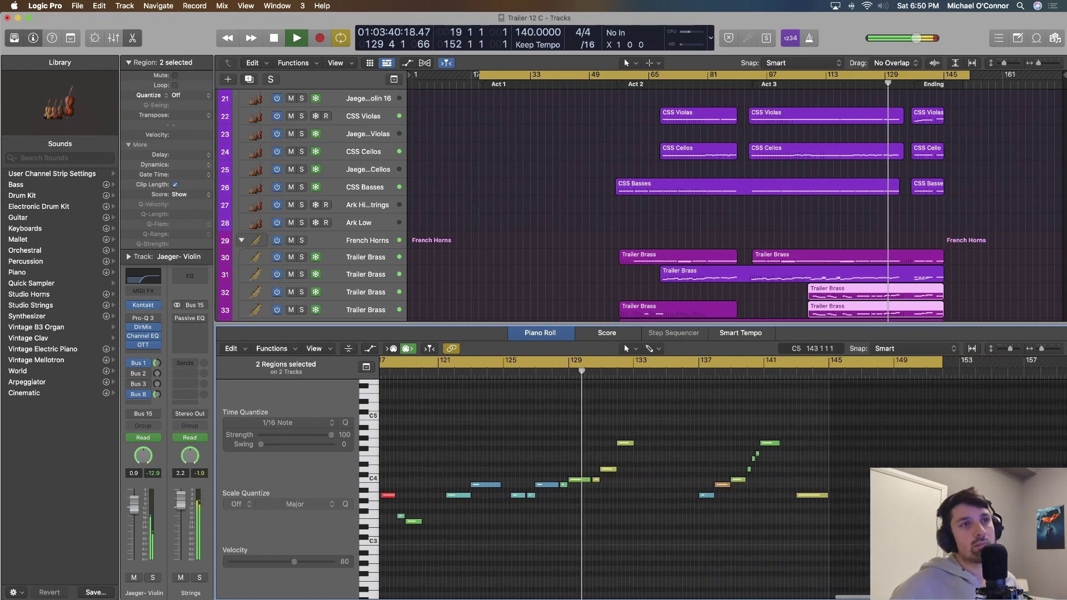
Close the Piano Roll, listen to the arrangement through its ending and stop playback.
key(p)
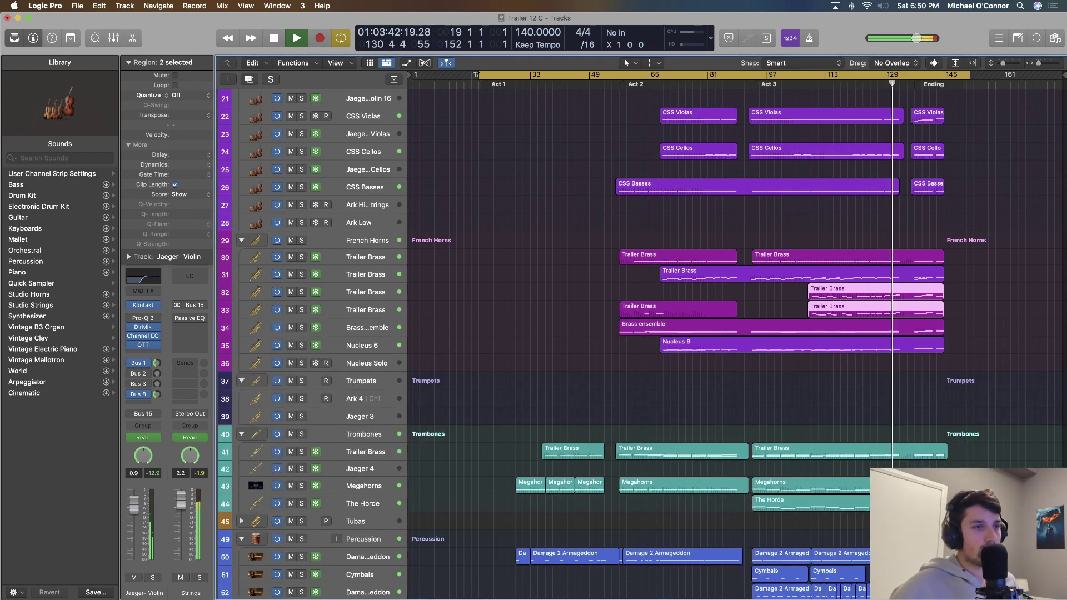
scroll(639, 333, down, 3)
scroll(639, 340, up, 1)
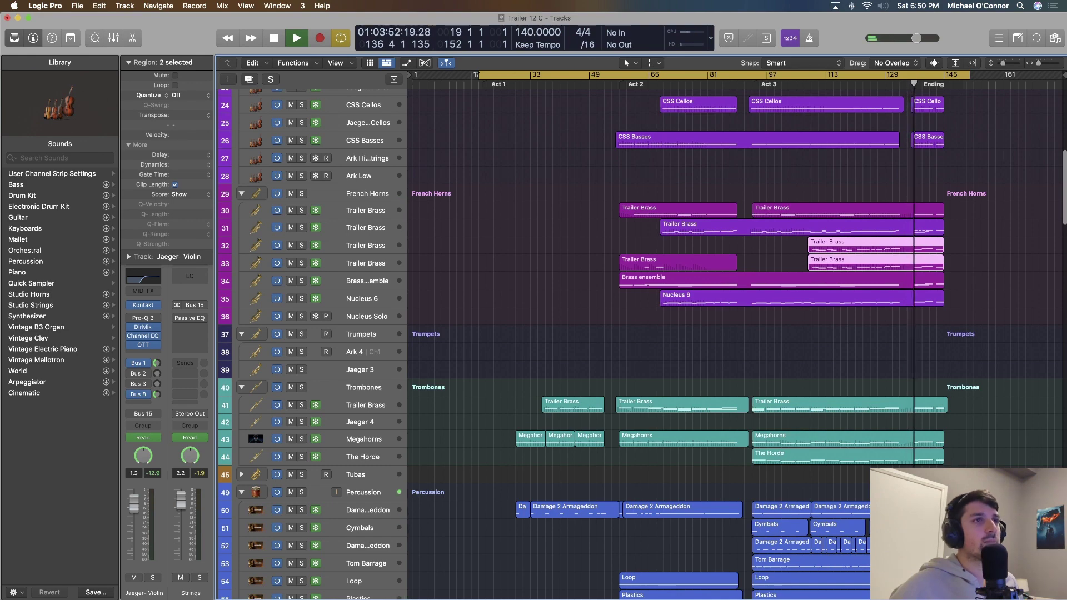
scroll(640, 334, up, 1)
scroll(639, 334, up, 15)
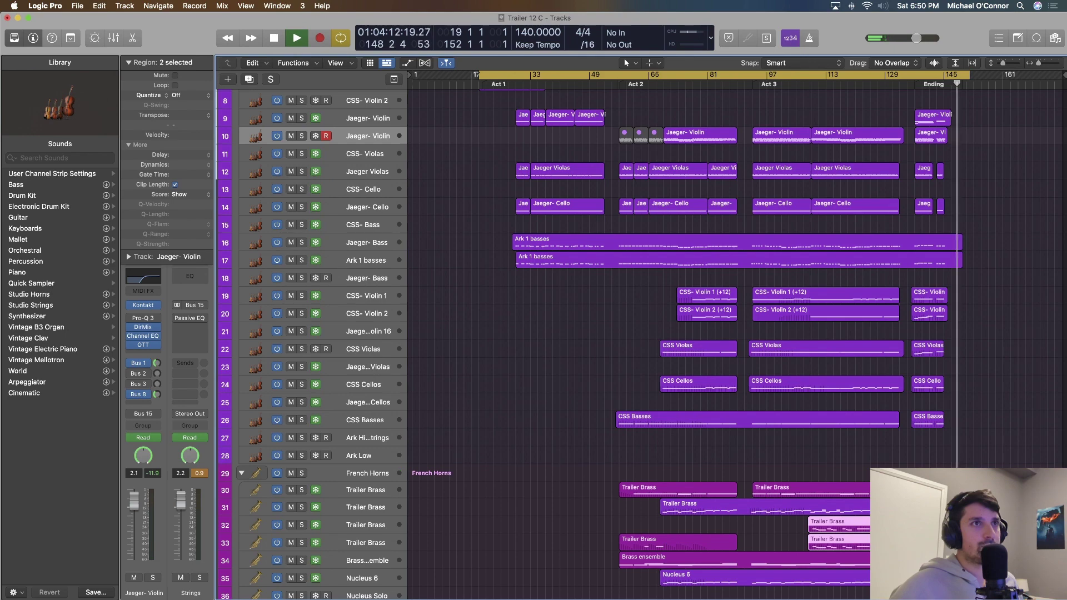
key(space)
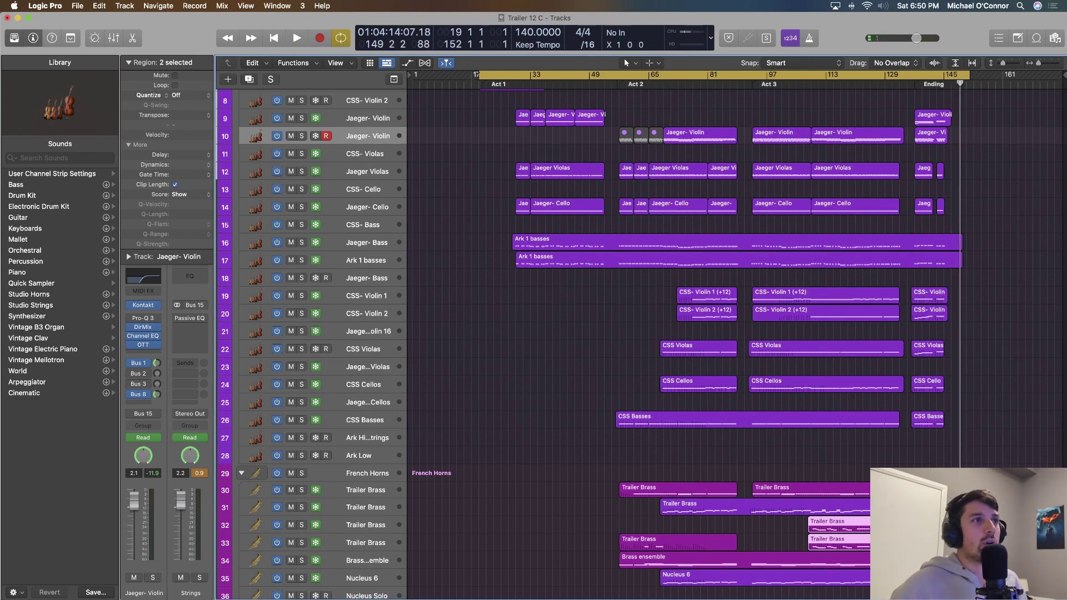
Clear the region selection, return the playhead to the Act 1 marker and briefly play from there.
scroll(592, 344, up, 4)
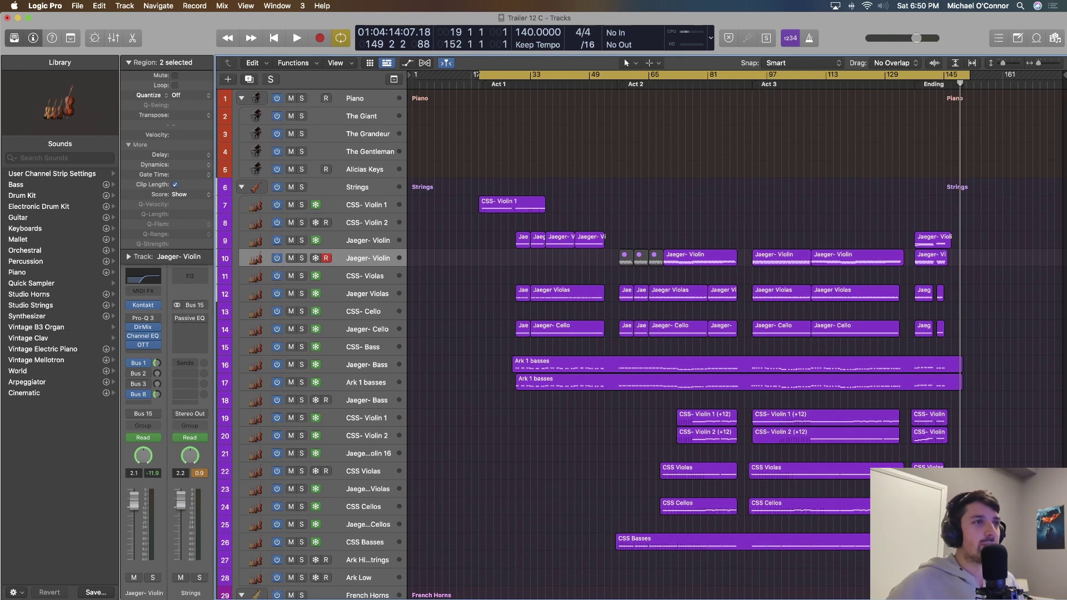
key(shift+d)
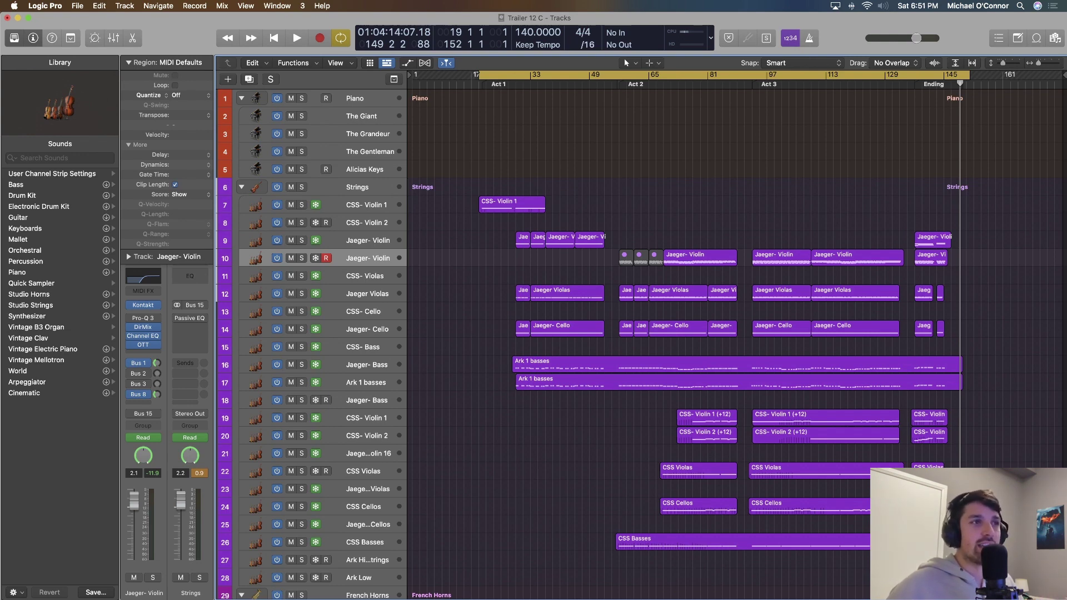
key(alt+comma)
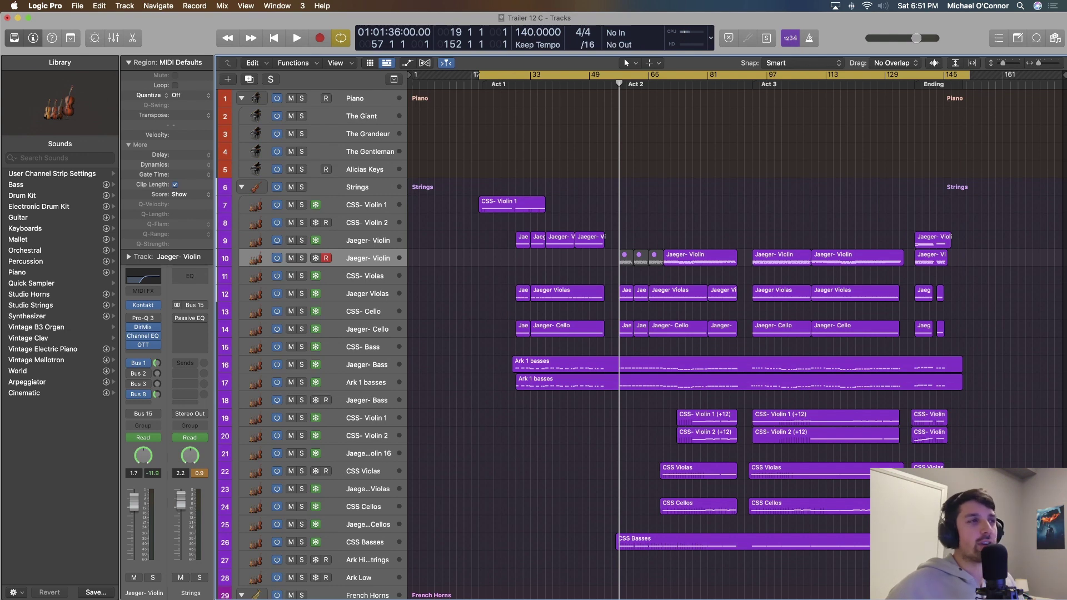
scroll(639, 344, down, 2)
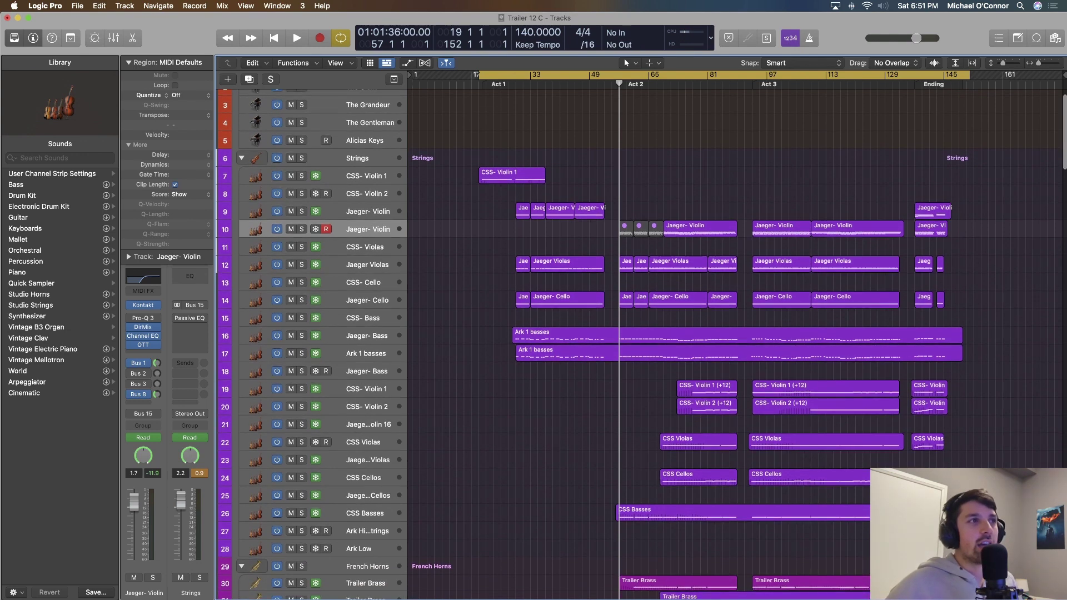
key(alt+comma)
key(space)
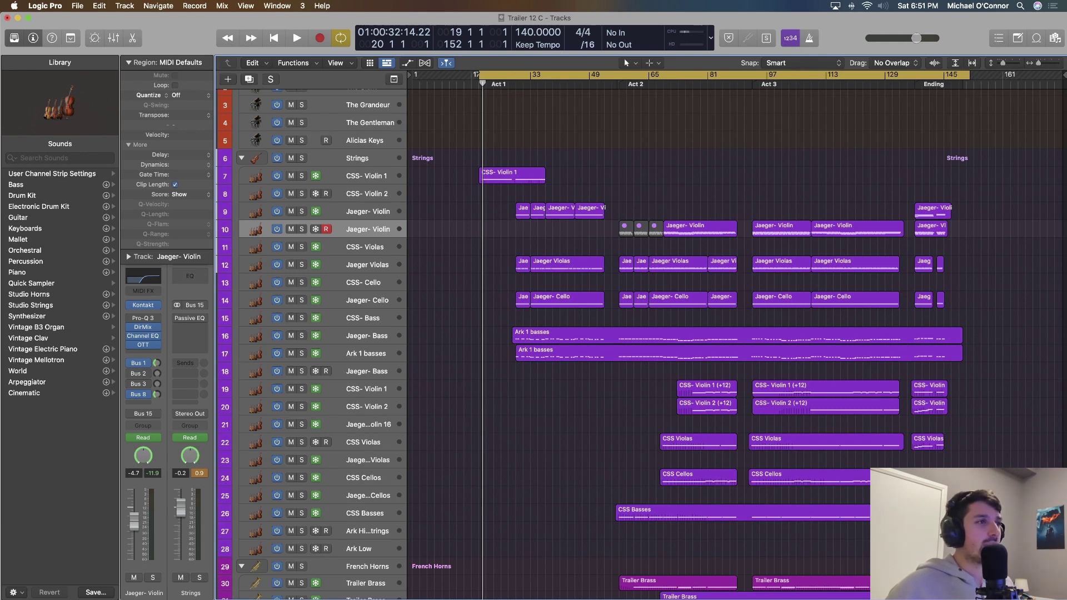
Switch to Chrome to examine the waveform of "A Time Above.mp3" in Dropbox and return to Logic Pro.
key(super+Tab)
key(super+Tab)
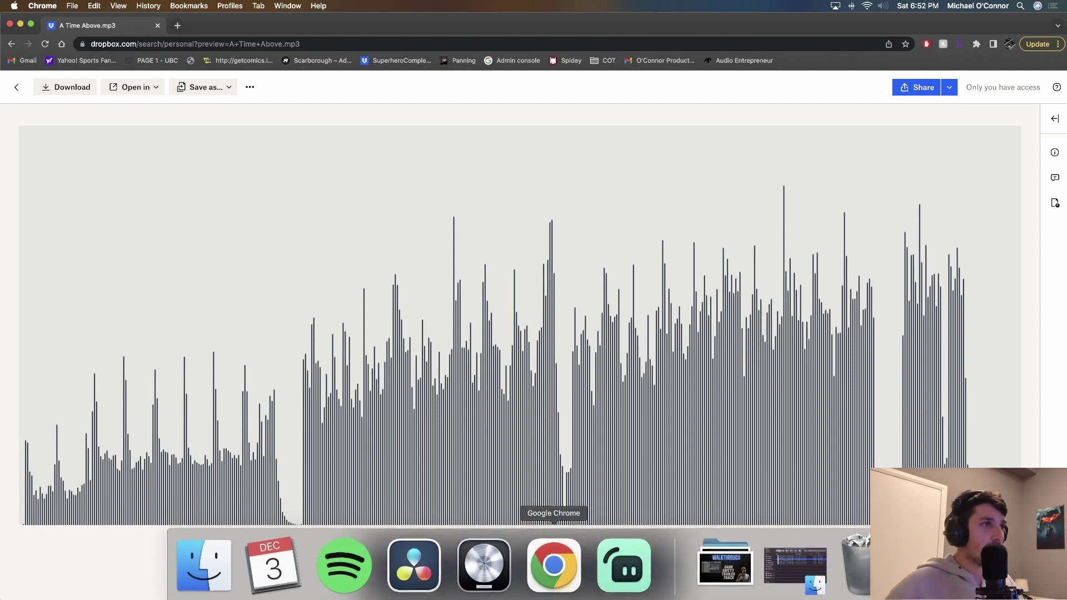
click(484, 565)
scroll(639, 333, up, 2)
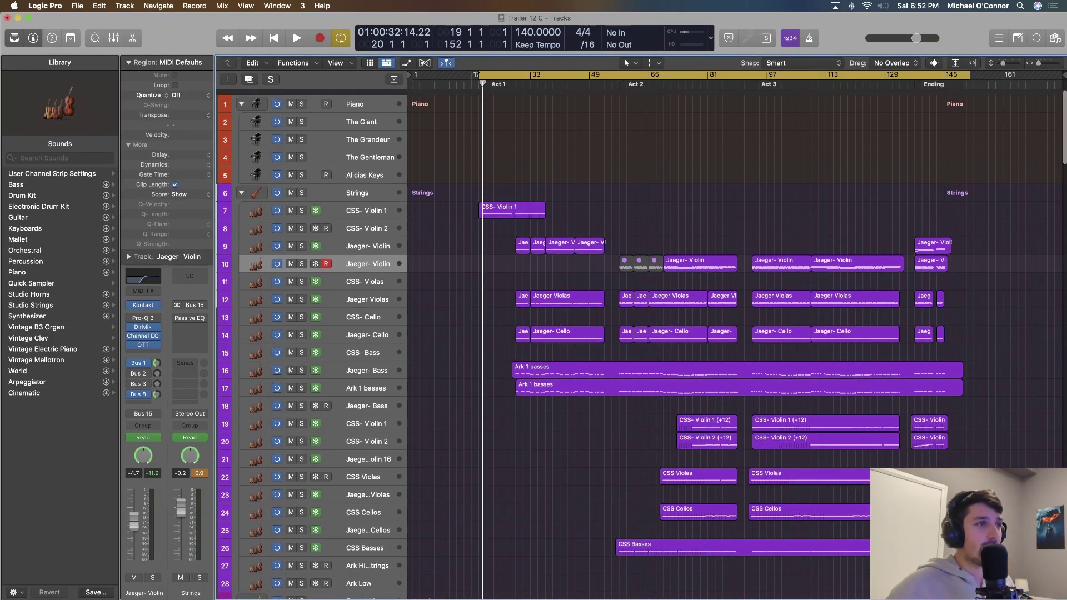
Review the act structure on the timeline, placing the playhead at bar 45 and at bar 93, the start of Act 3.
key(super+Right)
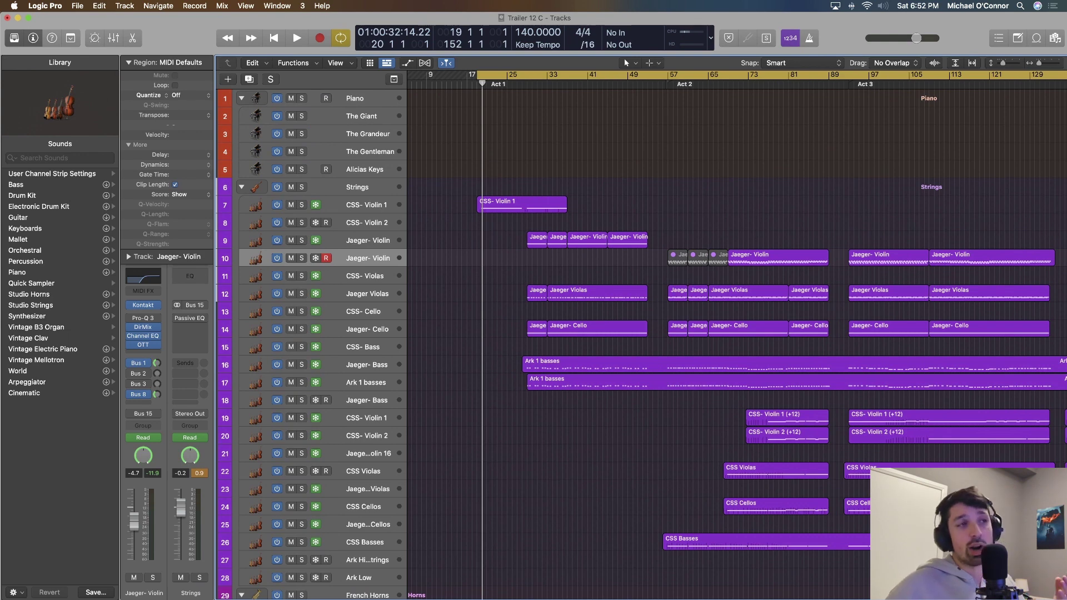
click(610, 77)
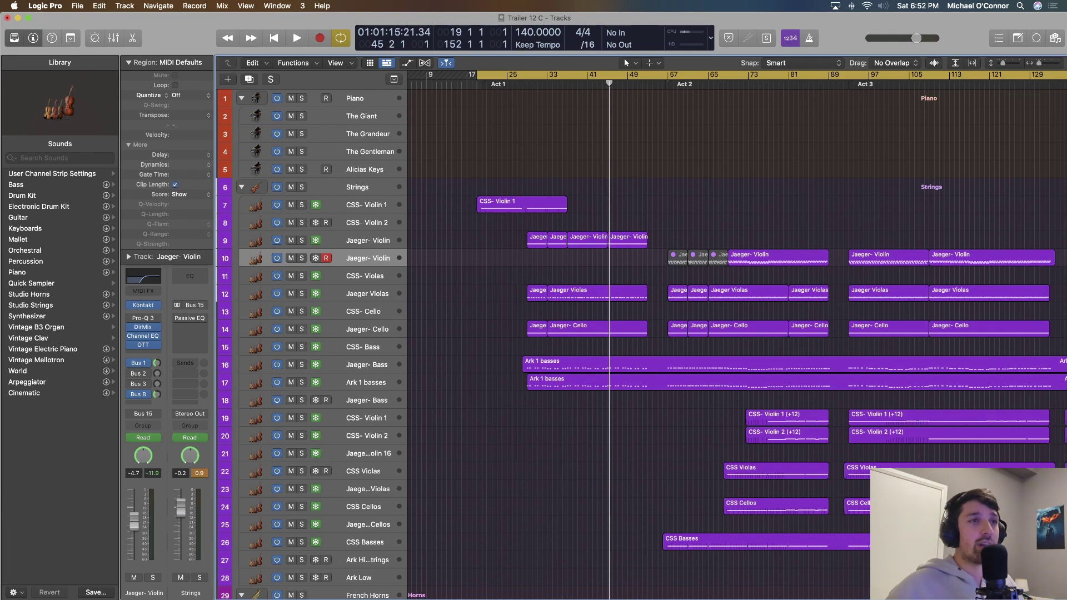
scroll(737, 333, right, 10)
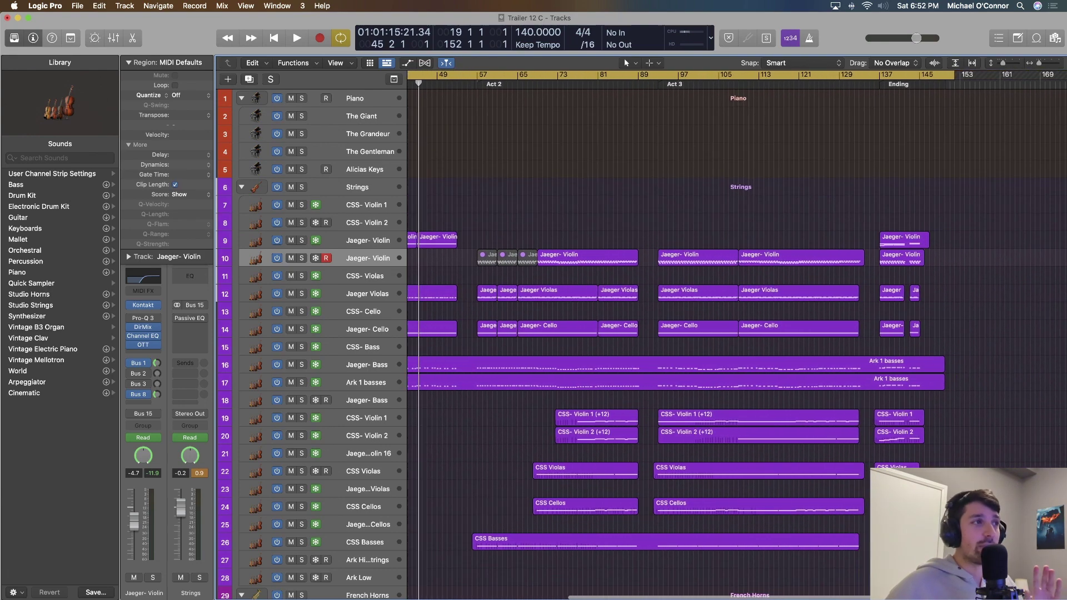
scroll(737, 333, left, 8)
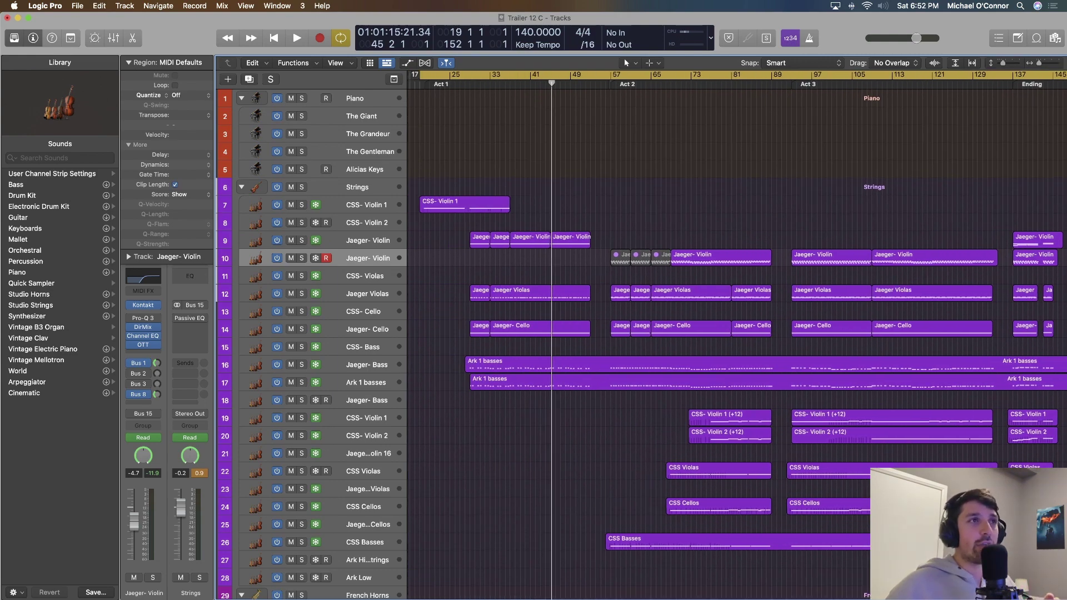
scroll(737, 333, right, 5)
click(697, 77)
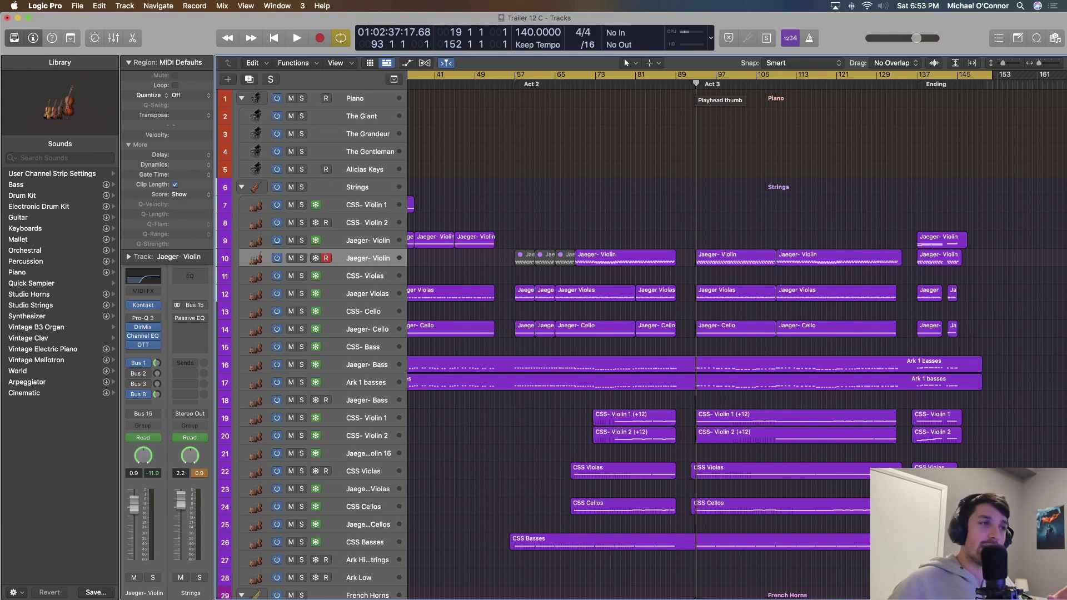
scroll(737, 333, left, 5)
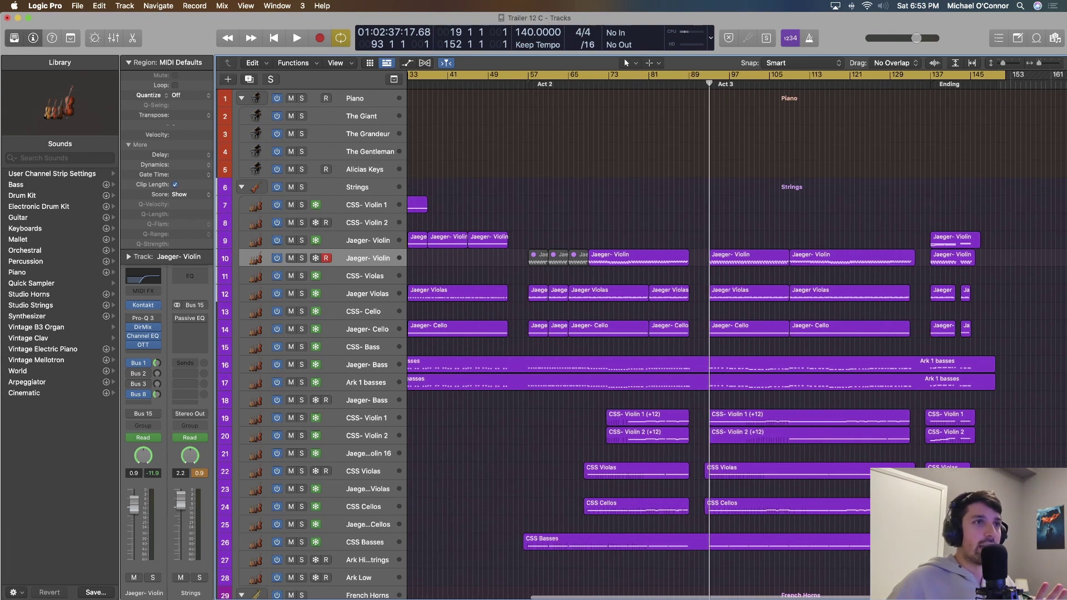
Select the Act 1 string regions, from CSS- Violin 1 down to the two Ark 1 basses regions.
scroll(737, 334, right, 3)
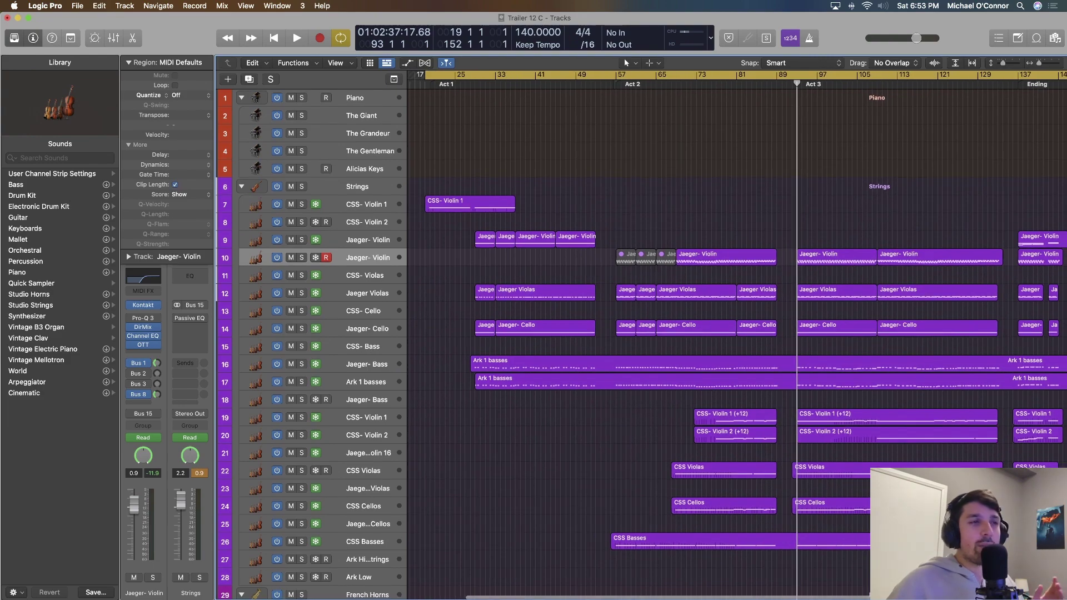
scroll(738, 334, down, 2)
scroll(737, 334, down, 2)
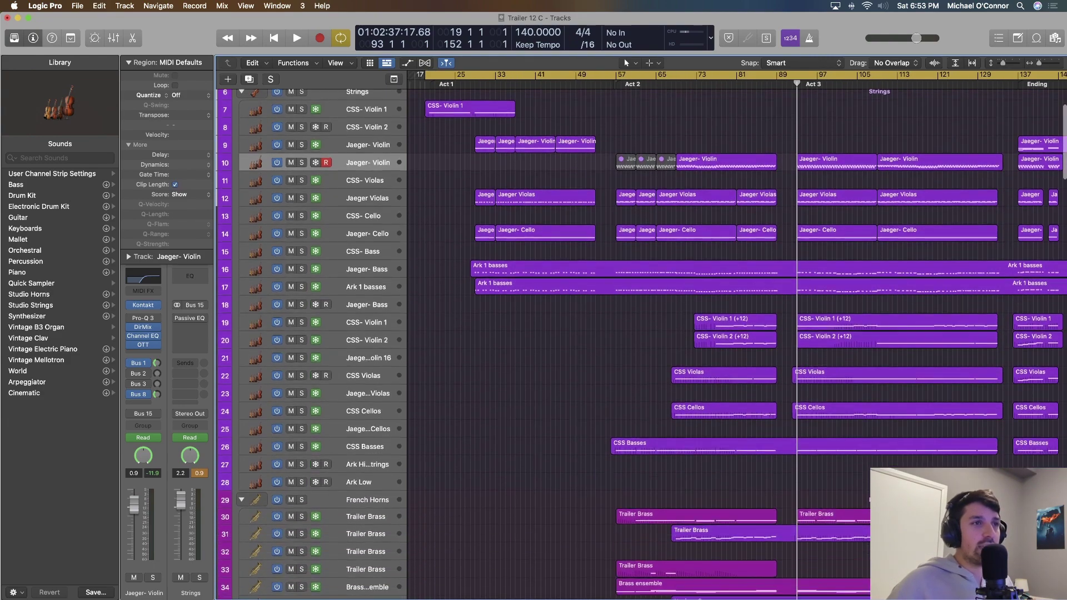
scroll(737, 334, down, 5)
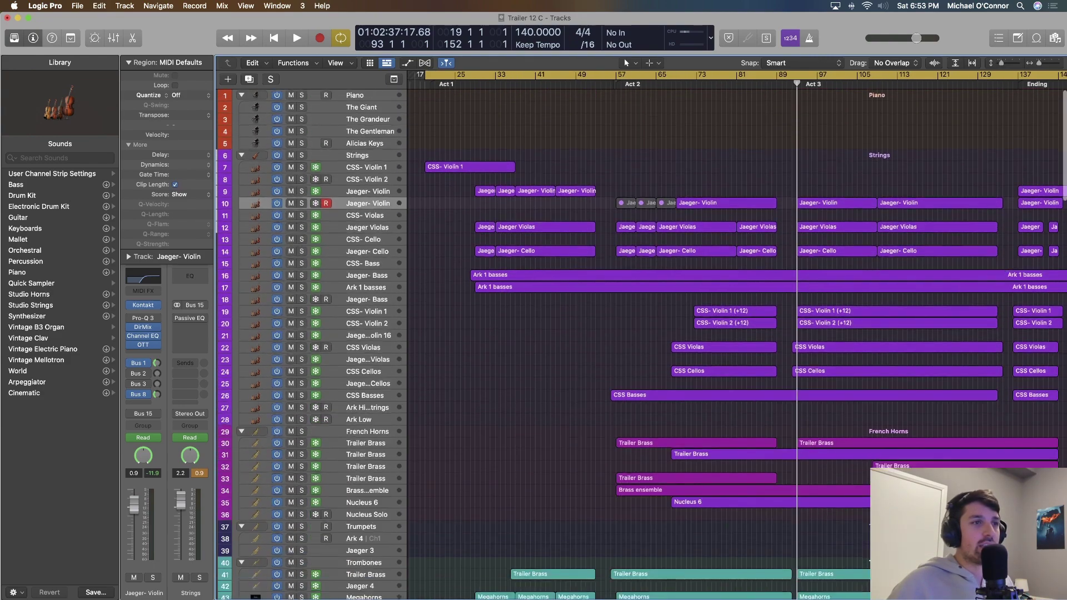
scroll(737, 334, up, 5)
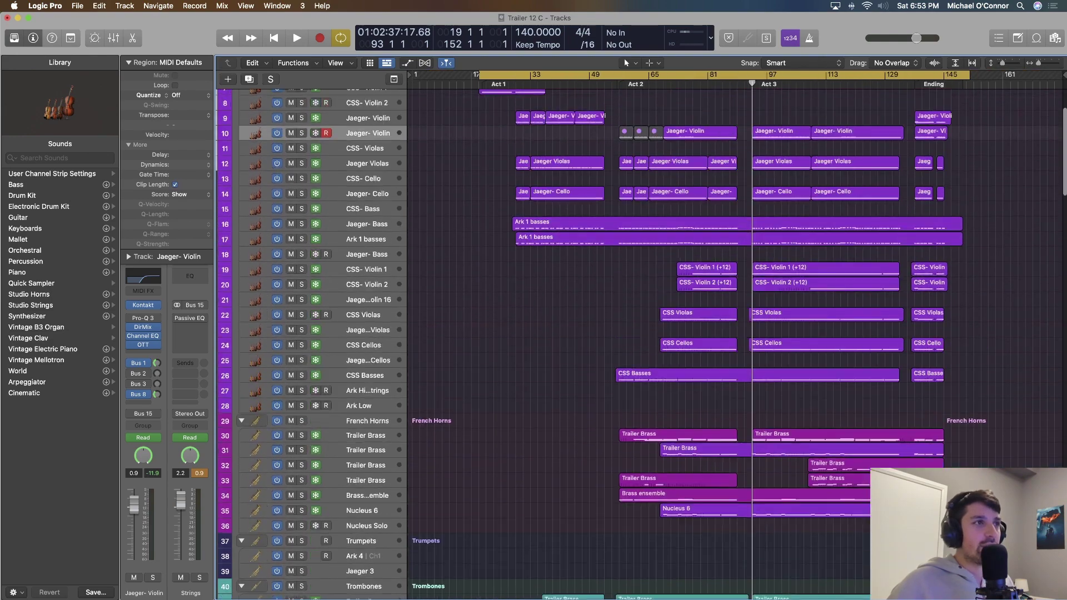
drag(487, 160, 556, 325)
Review the brass, percussion and synth tracks across all three acts, ending back at the Strings tracks.
scroll(557, 325, down, 8)
scroll(737, 334, up, 8)
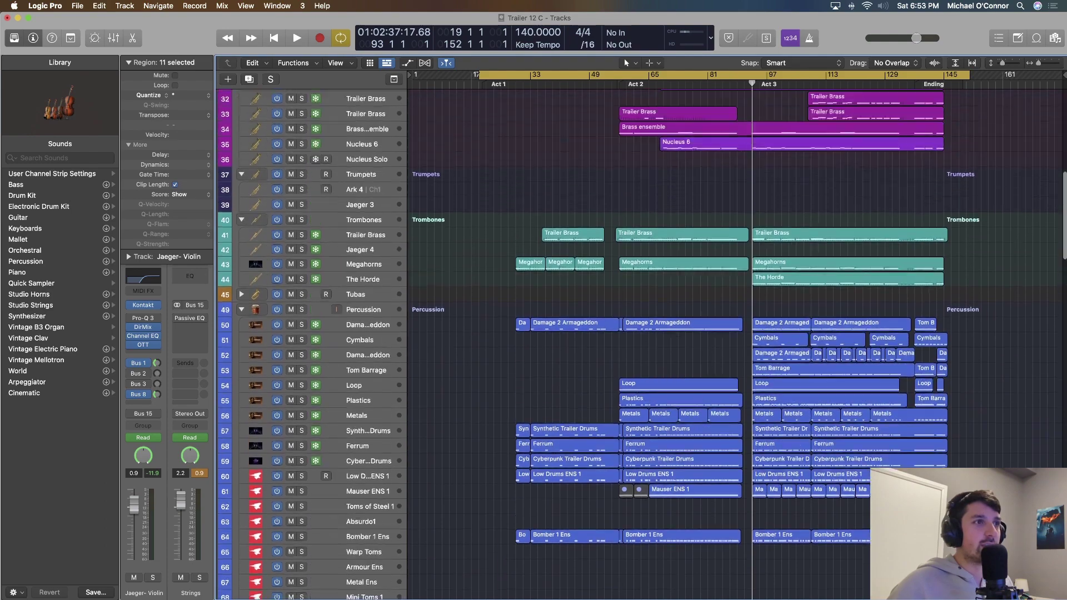
scroll(639, 334, down, 15)
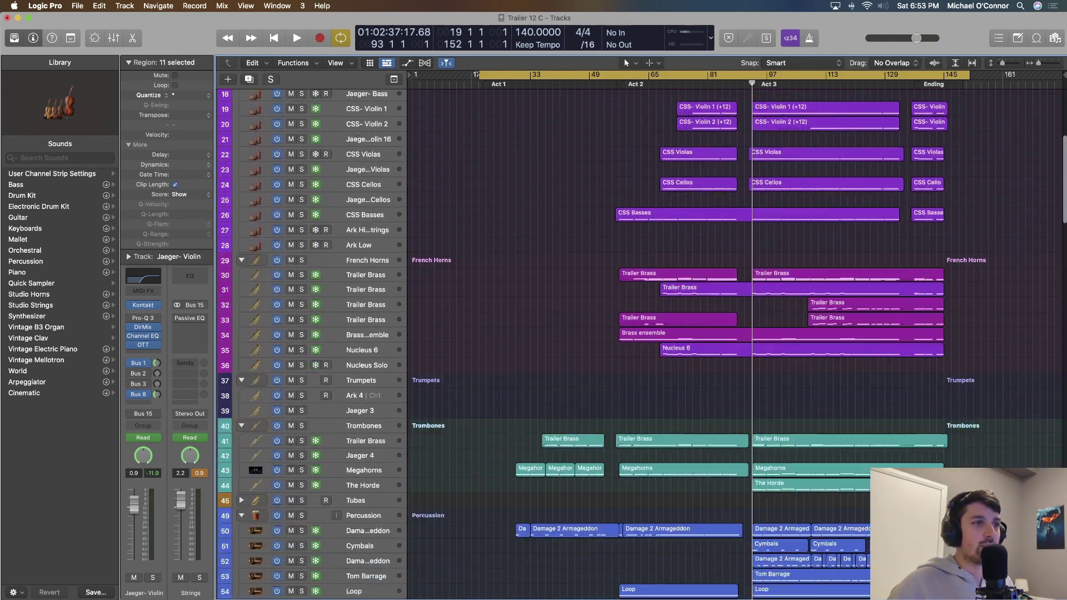
scroll(640, 333, down, 8)
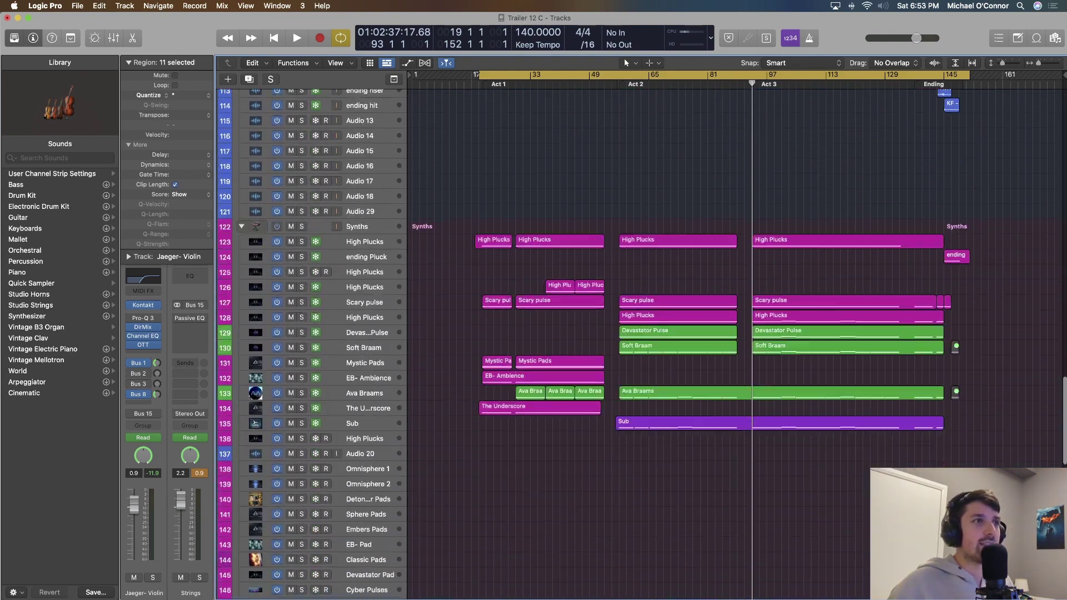
scroll(737, 334, up, 20)
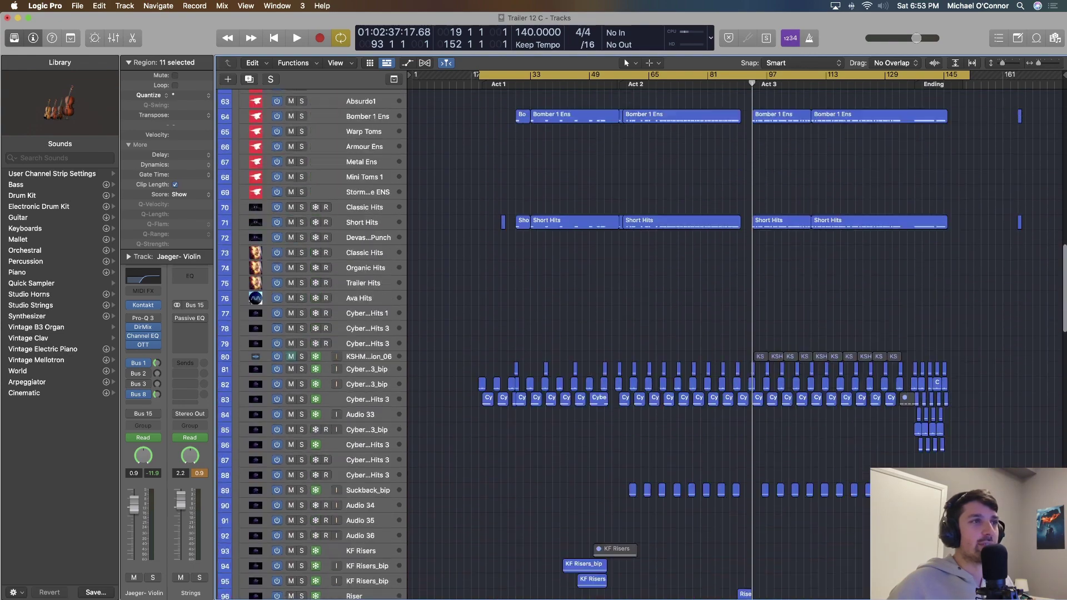
scroll(737, 333, up, 5)
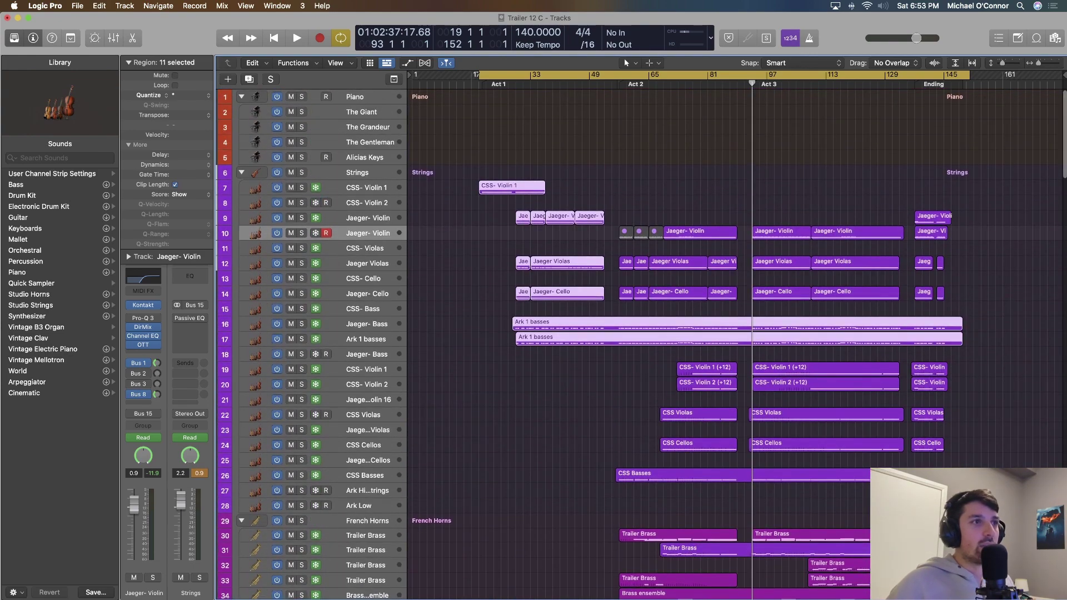
scroll(642, 345, down, 1)
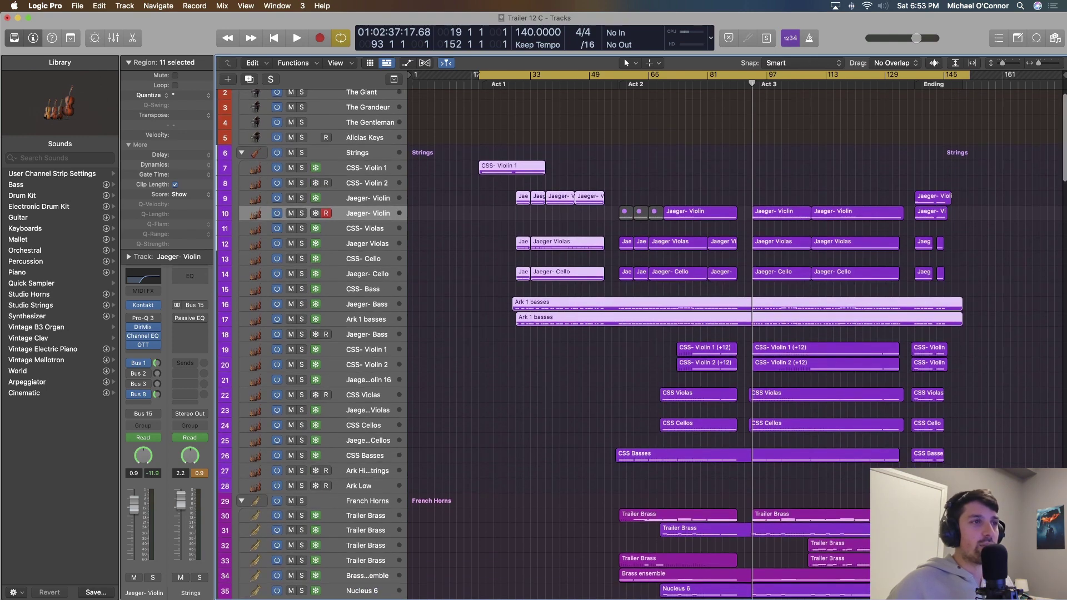
Place the playhead at bar 58 in Act 2 and select the string and French horn regions that enter there.
key(alt+comma)
key(super+Down)
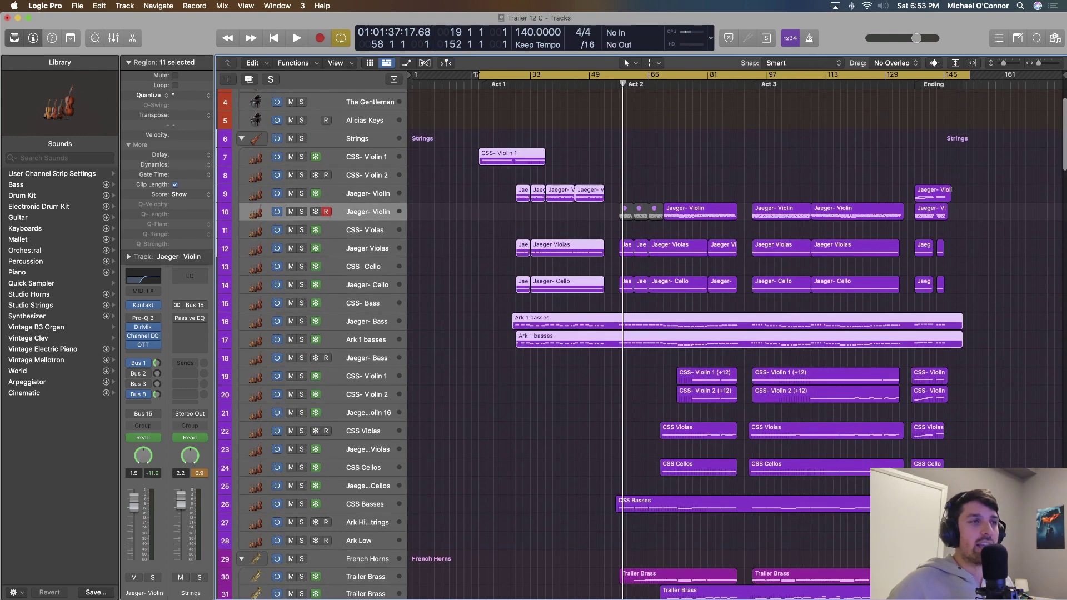
scroll(641, 344, down, 2)
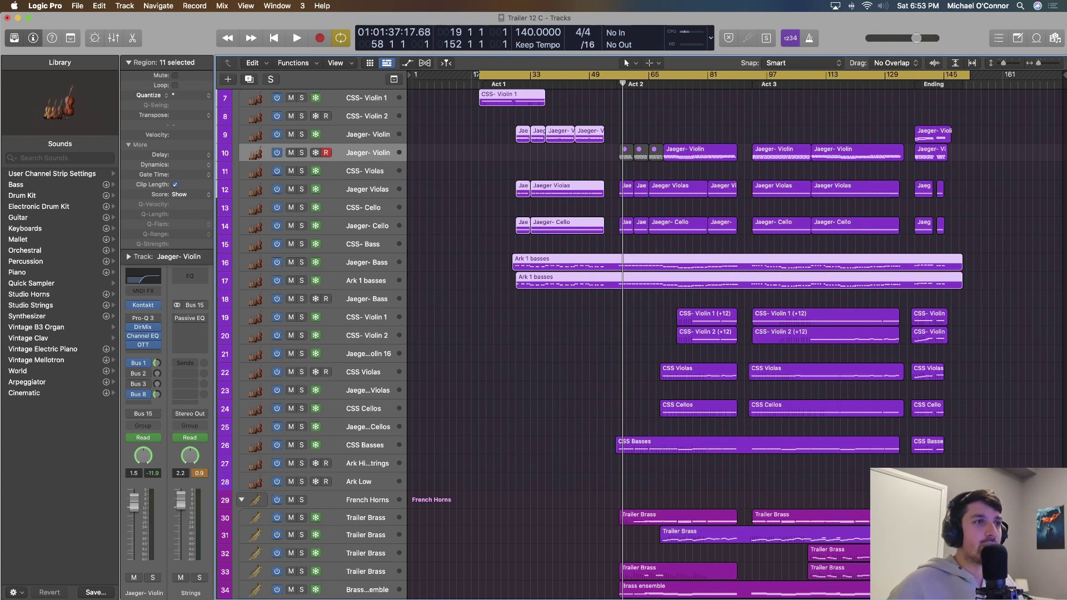
scroll(641, 345, down, 6)
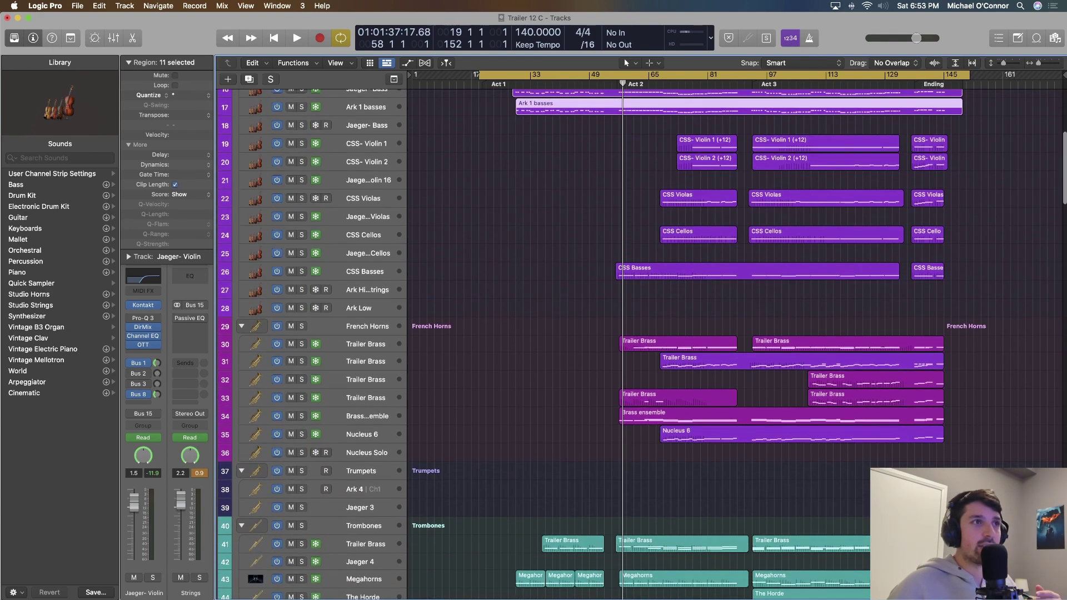
drag(645, 133, 680, 439)
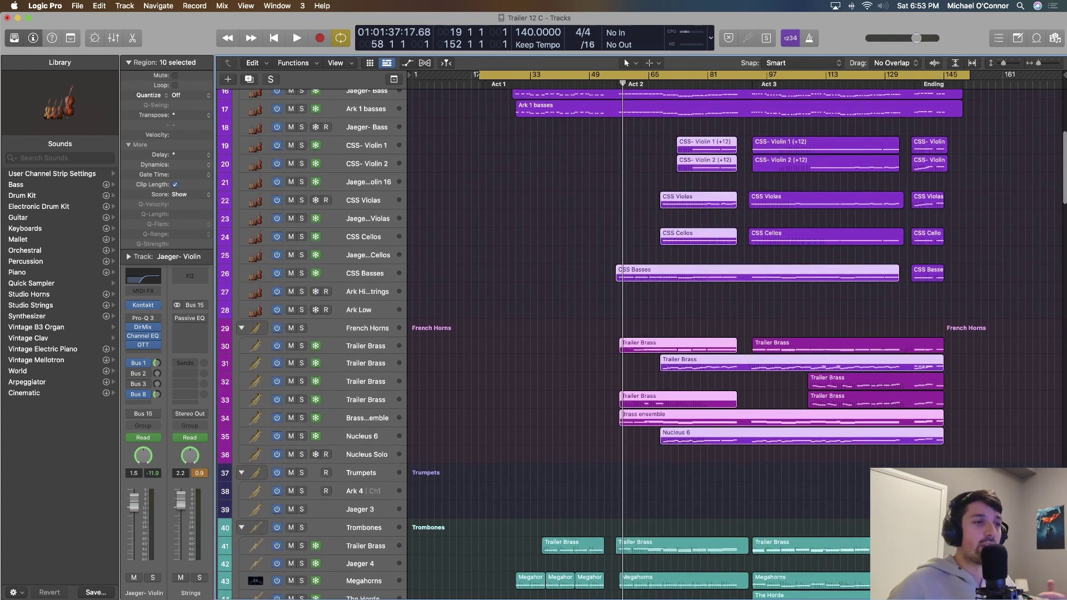
Select the Act 2 percussion regions from Loop to Mauser ENS 1 and review the hit and riser tracks below them.
scroll(641, 344, down, 12)
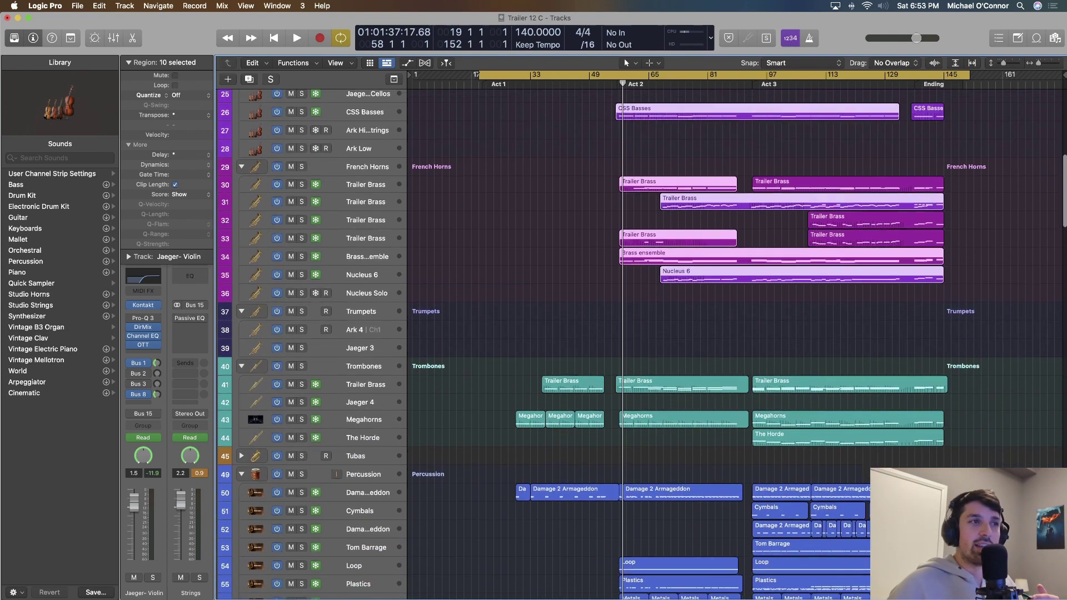
scroll(641, 345, down, 4)
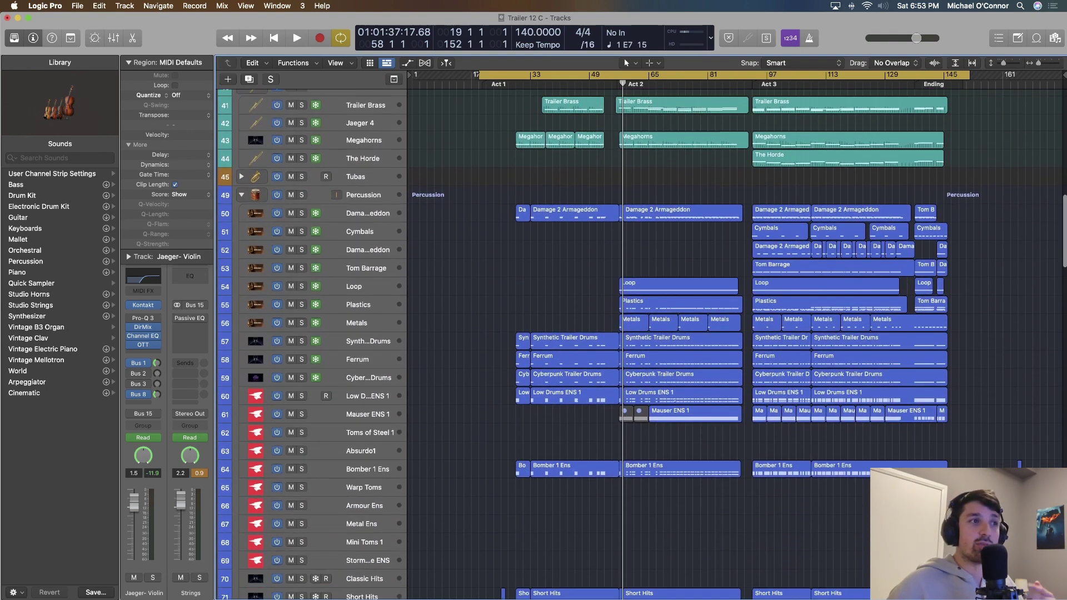
drag(651, 277, 670, 457)
scroll(670, 458, down, 2)
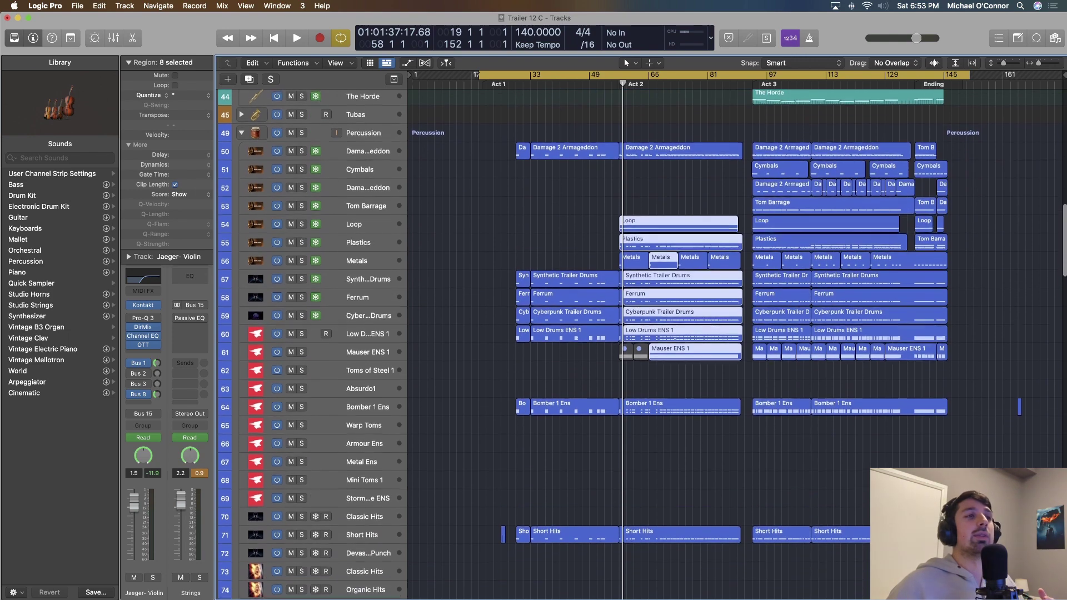
scroll(642, 344, down, 2)
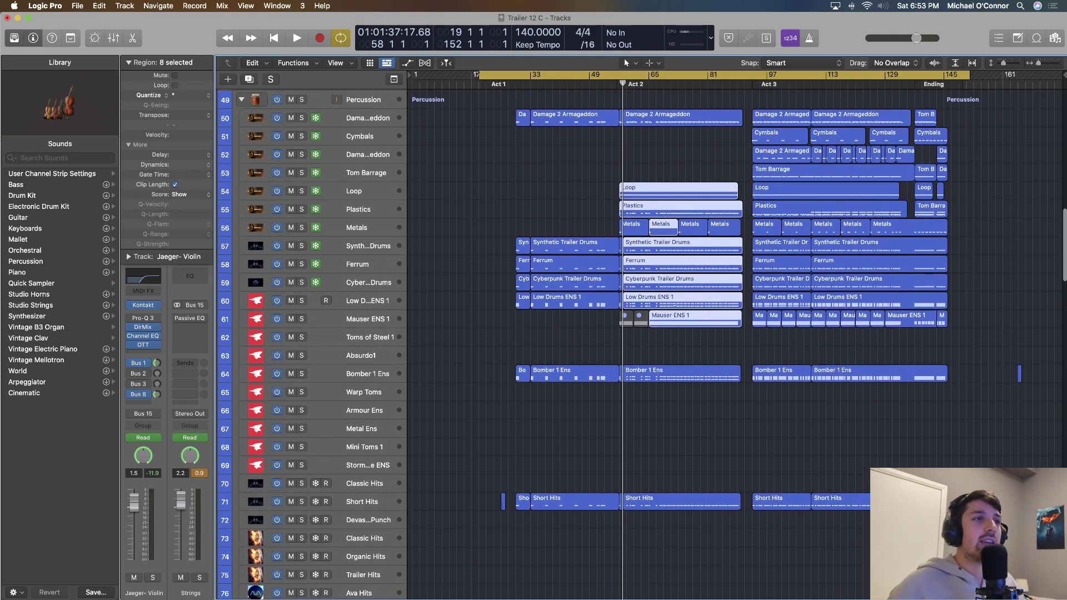
scroll(640, 344, down, 15)
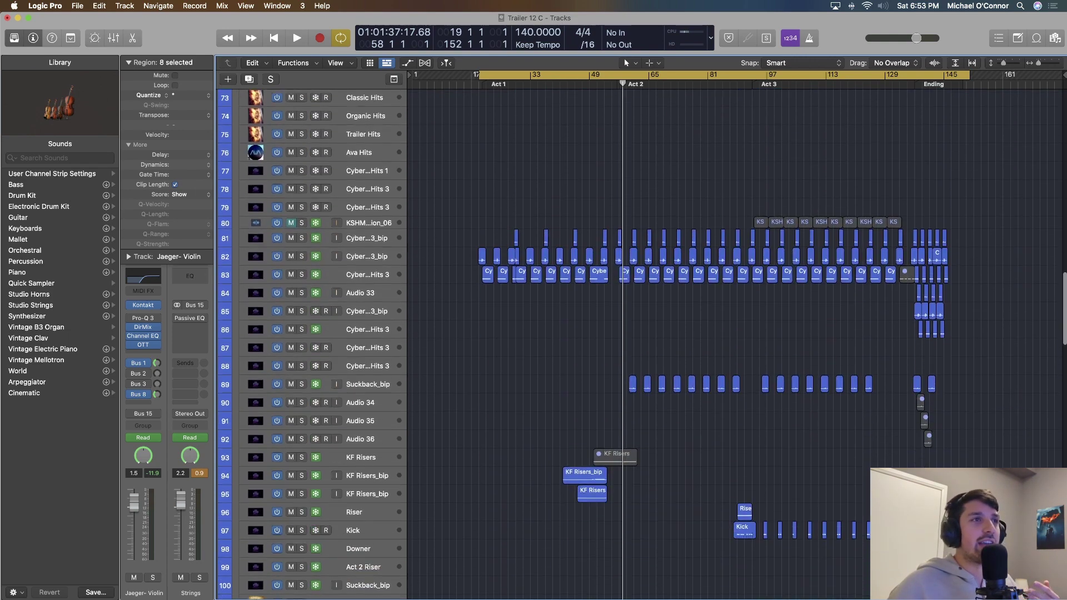
scroll(639, 345, up, 8)
scroll(640, 345, up, 15)
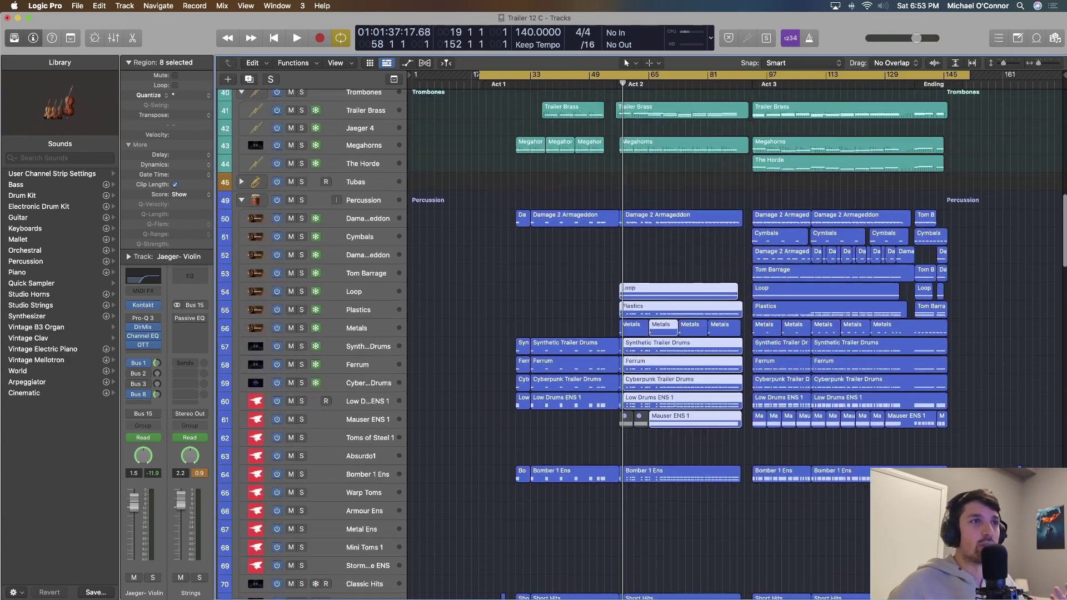
Select the two French Horns Trailer Brass regions that start partway through Act 3, followed by a group of Act 1 string regions.
scroll(639, 344, up, 3)
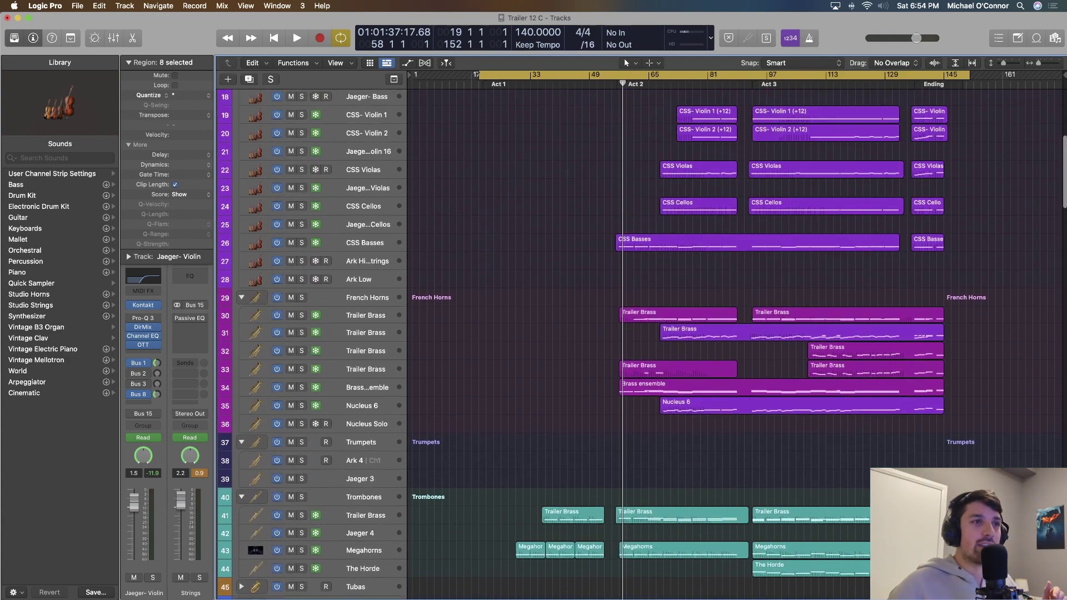
click(810, 360)
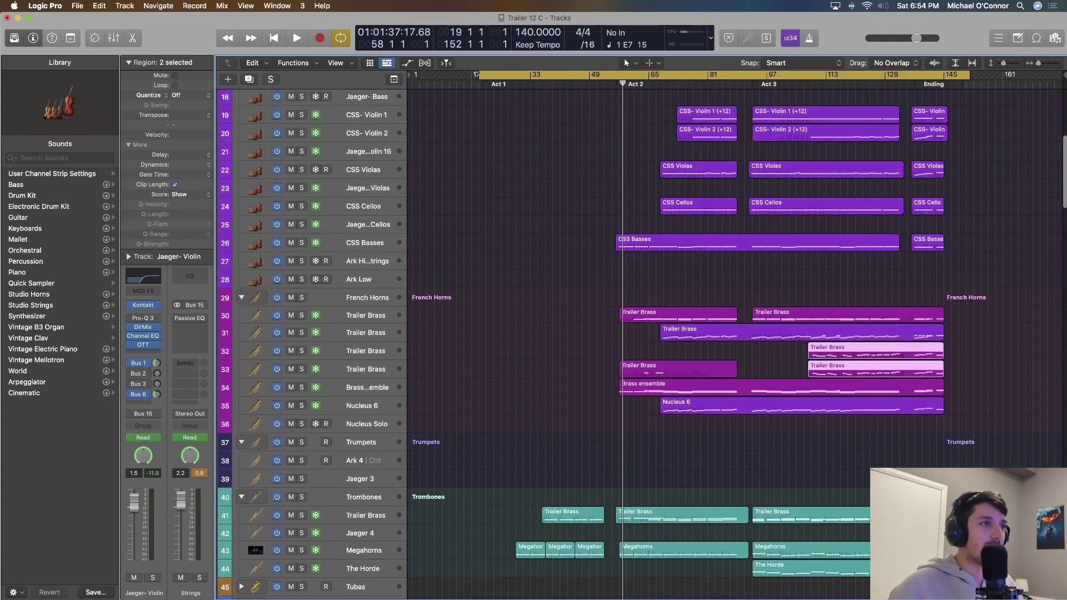
scroll(810, 361, up, 9)
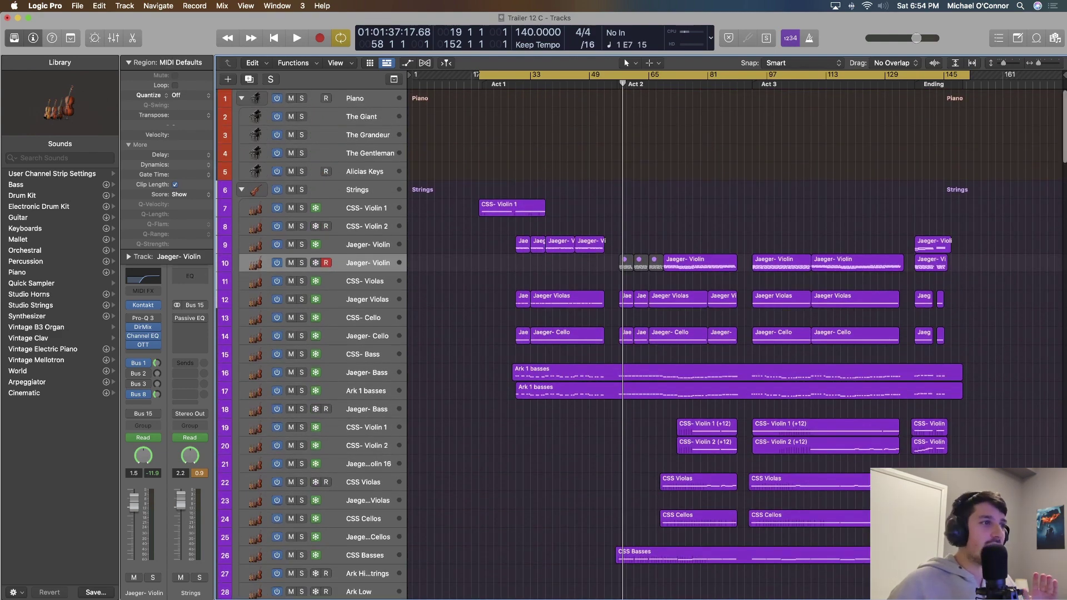
drag(531, 178, 569, 393)
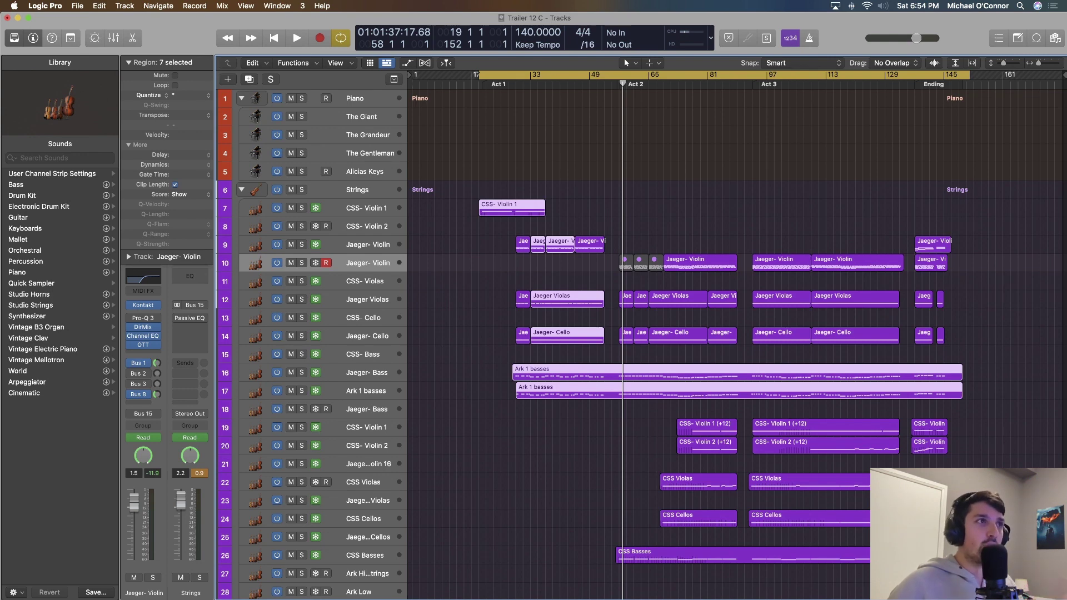
Move the playhead back to bar 53 and briefly play the transition into Act 2.
key(comma)
key(comma)
key(comma)
key(comma)
key(comma)
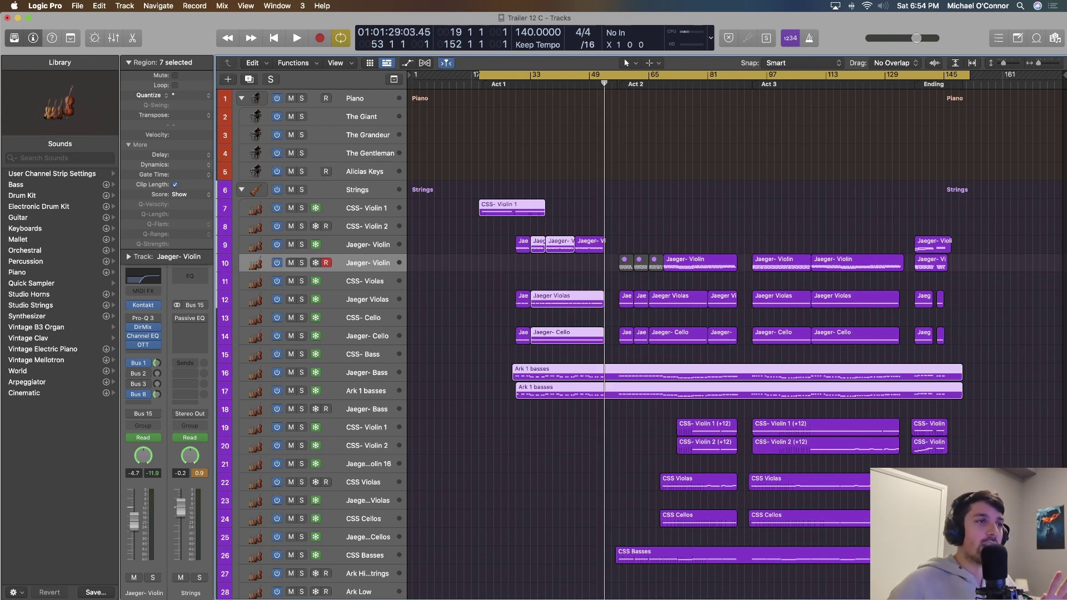
key(space)
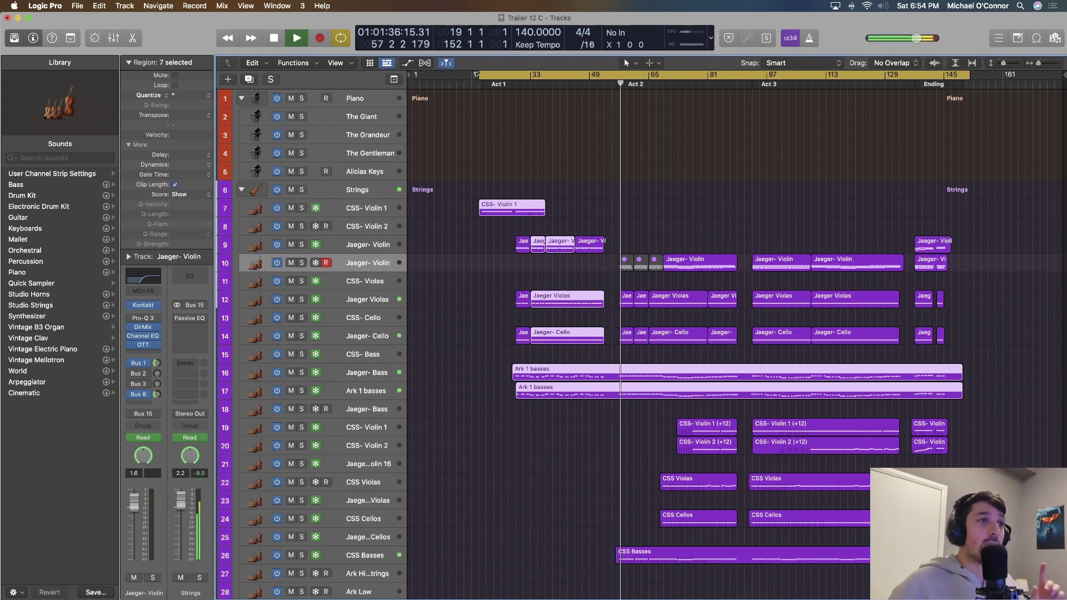
key(space)
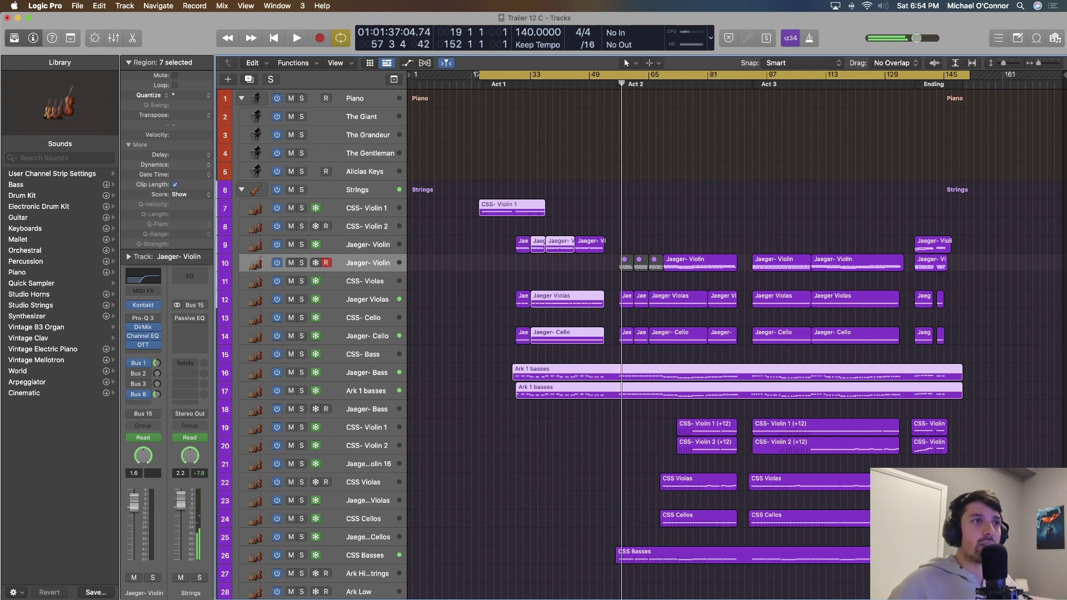
Solo the Trombones group and start playing its Act 1 part.
scroll(593, 334, down, 3)
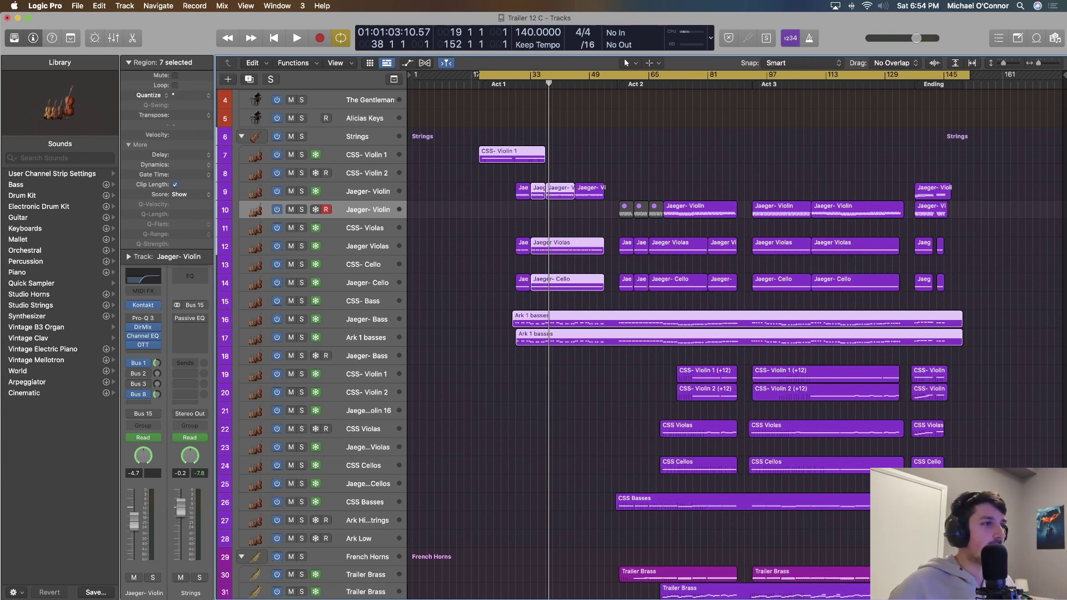
scroll(639, 344, down, 10)
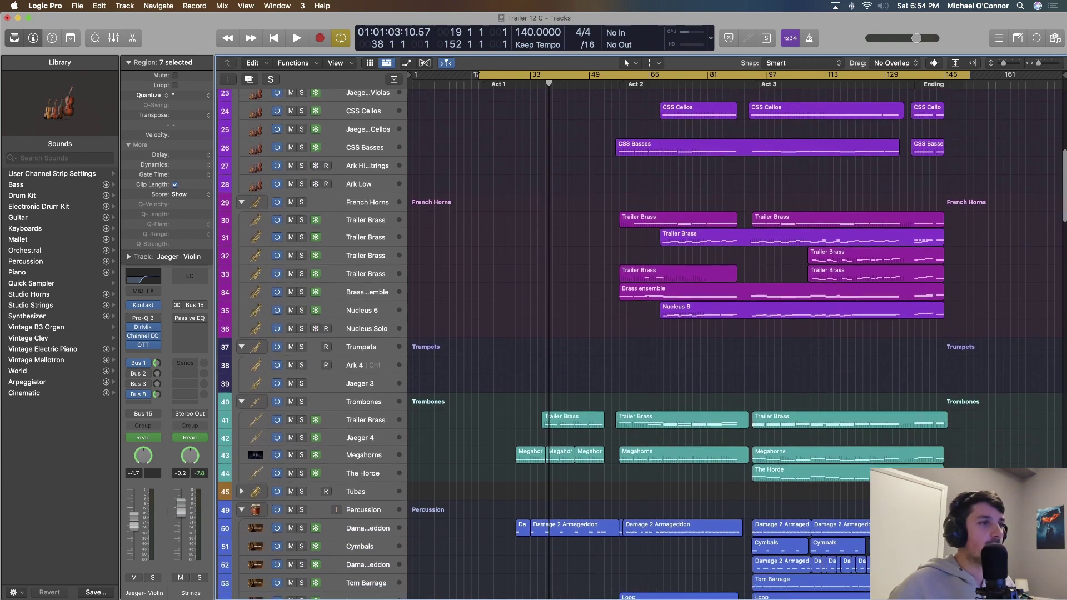
click(301, 401)
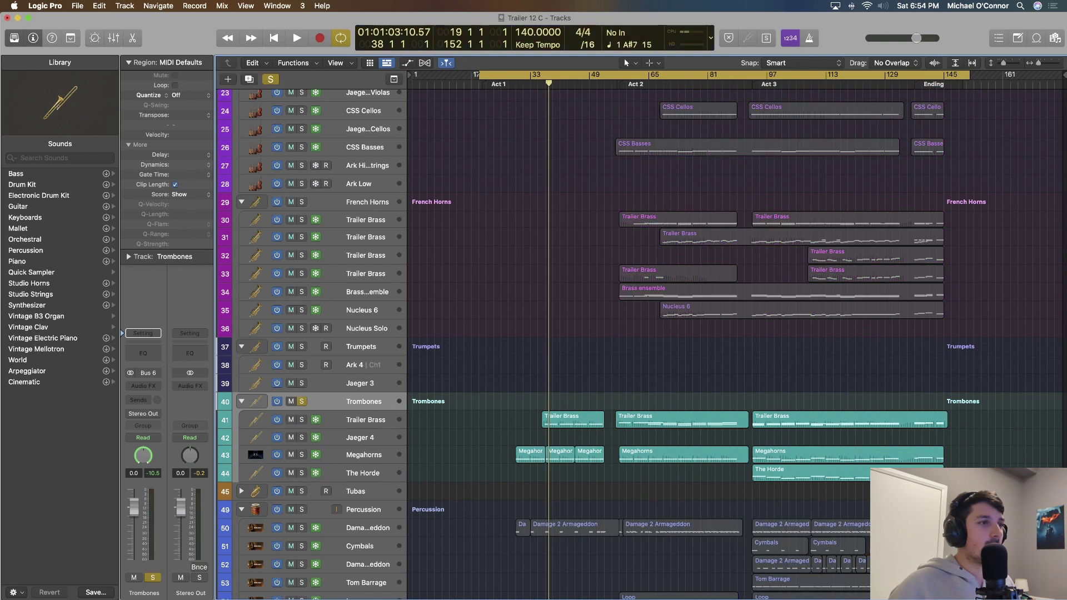
key(space)
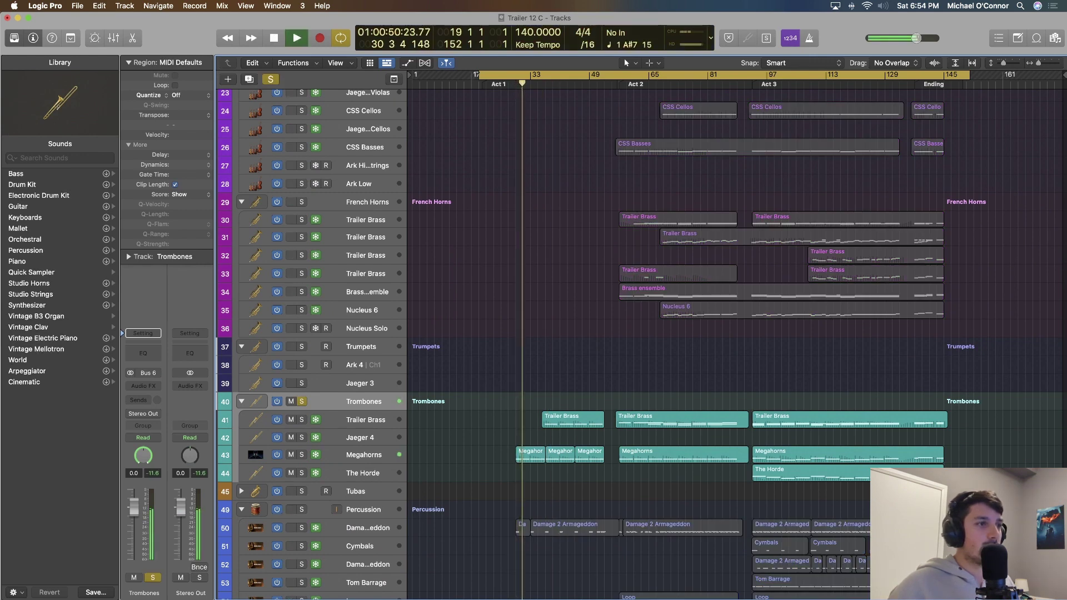
Examine the three Act 1 Megahorns regions together in the Piano Roll and stop playback.
key(super+Right)
key(super+Right)
key(super+Down)
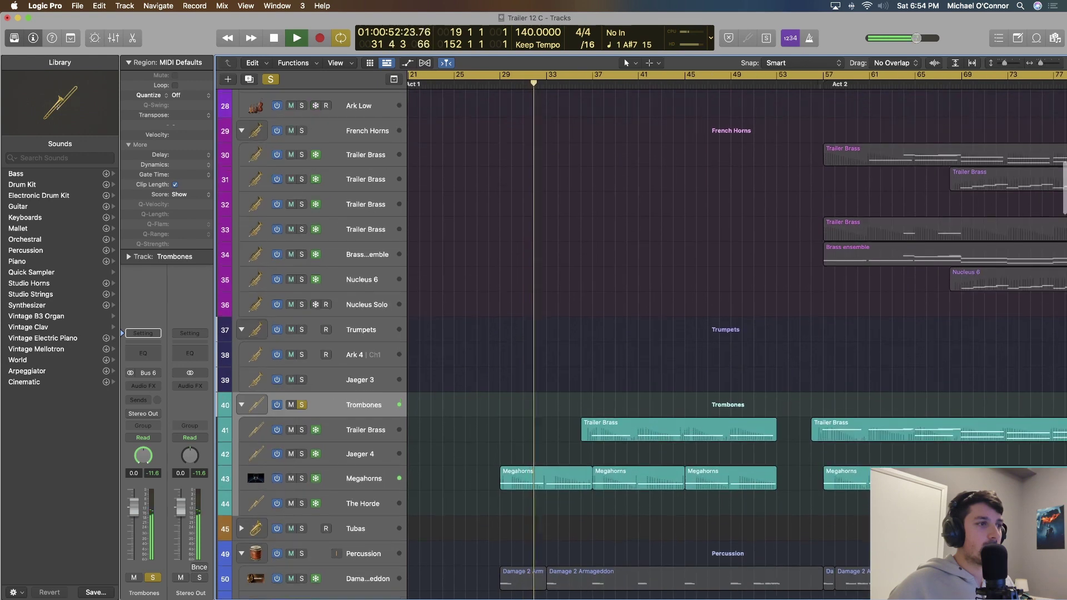
double_click(534, 479)
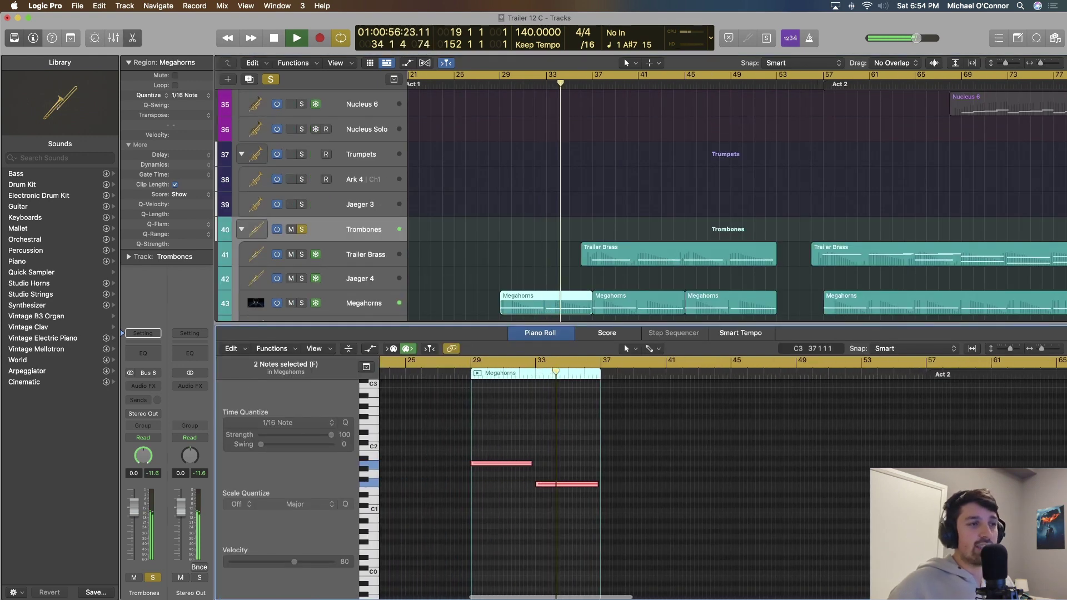
key(shift+Right)
key(space)
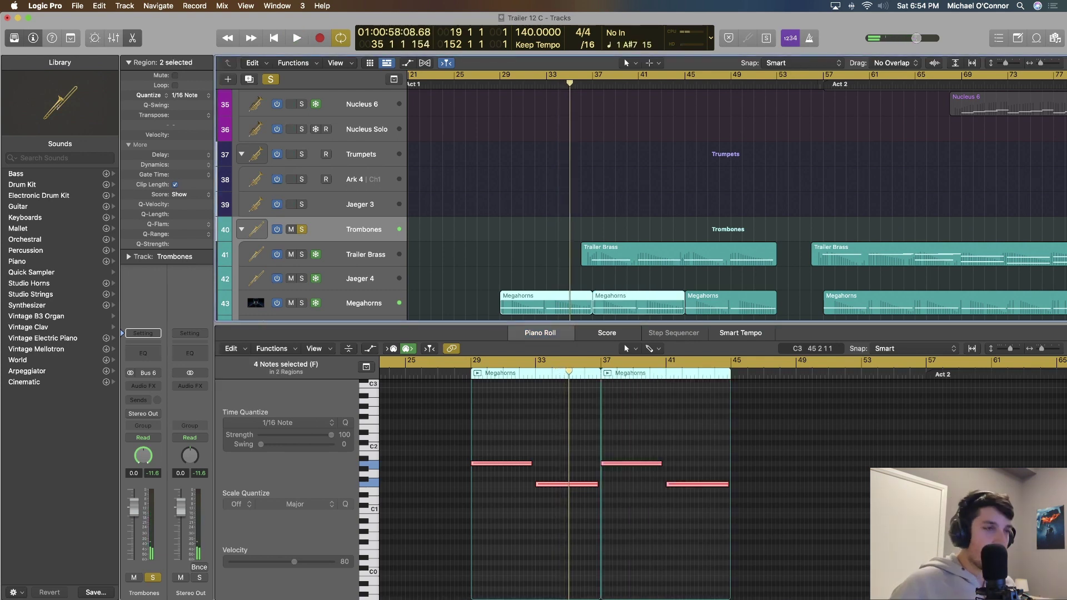
key(shift+Right)
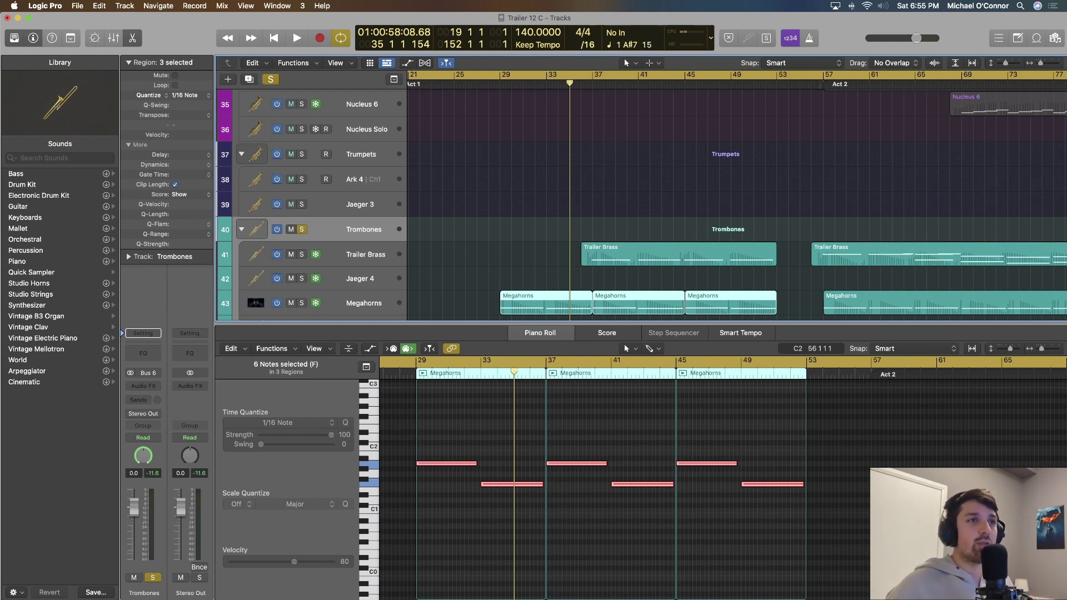
Examine the last two Act 1 Megahorns regions together with the Act 2 region in the Piano Roll and play the soloed Trombones through Act 2.
key(Right)
key(super+Left)
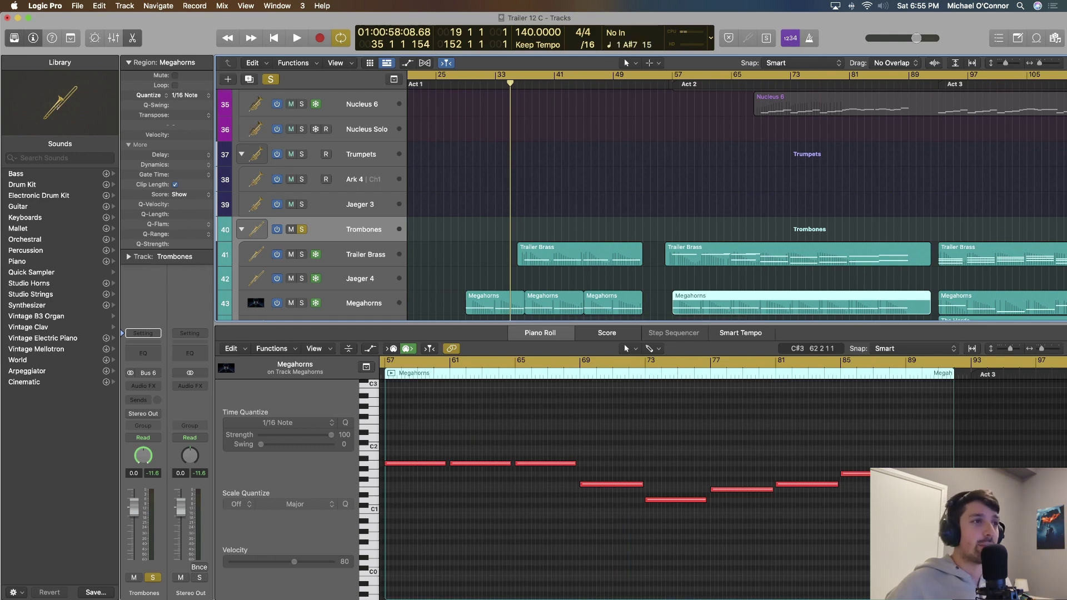
key(super+Left)
key(shift+Left)
key(shift+Left)
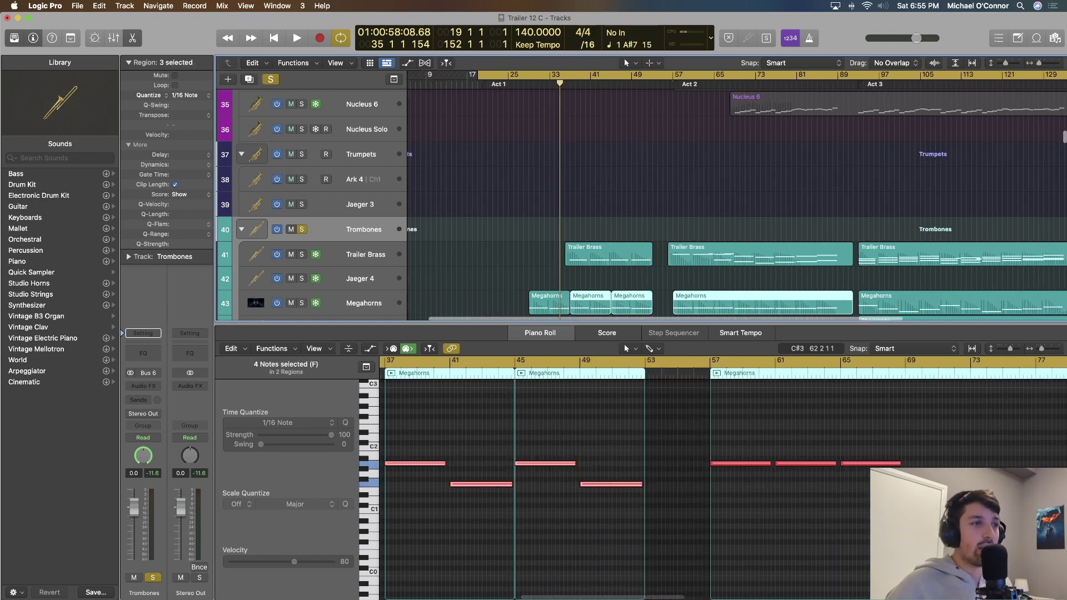
key(super+Left)
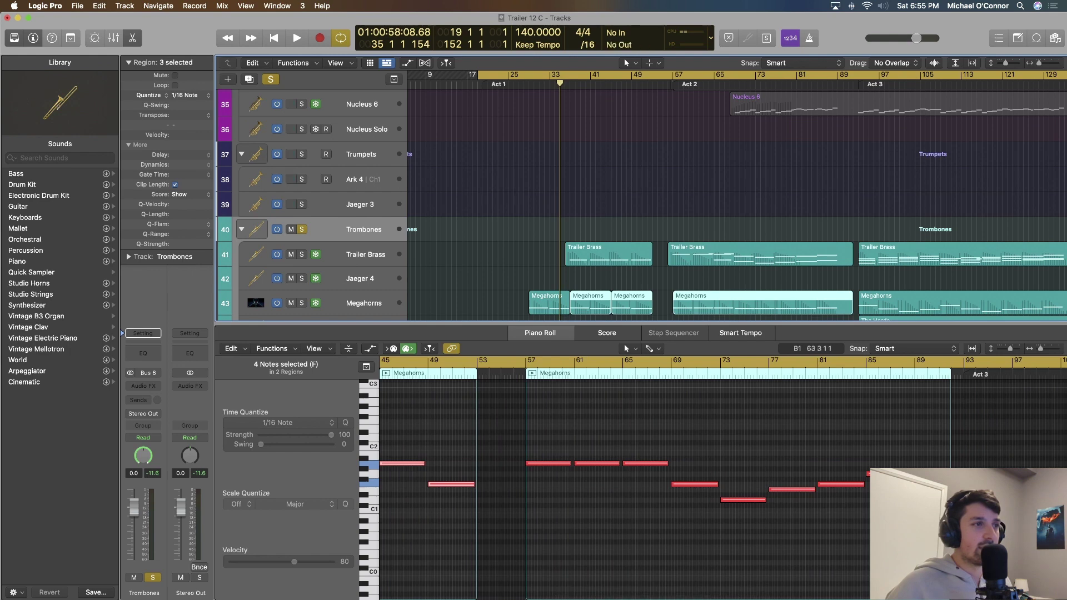
key(shift+space)
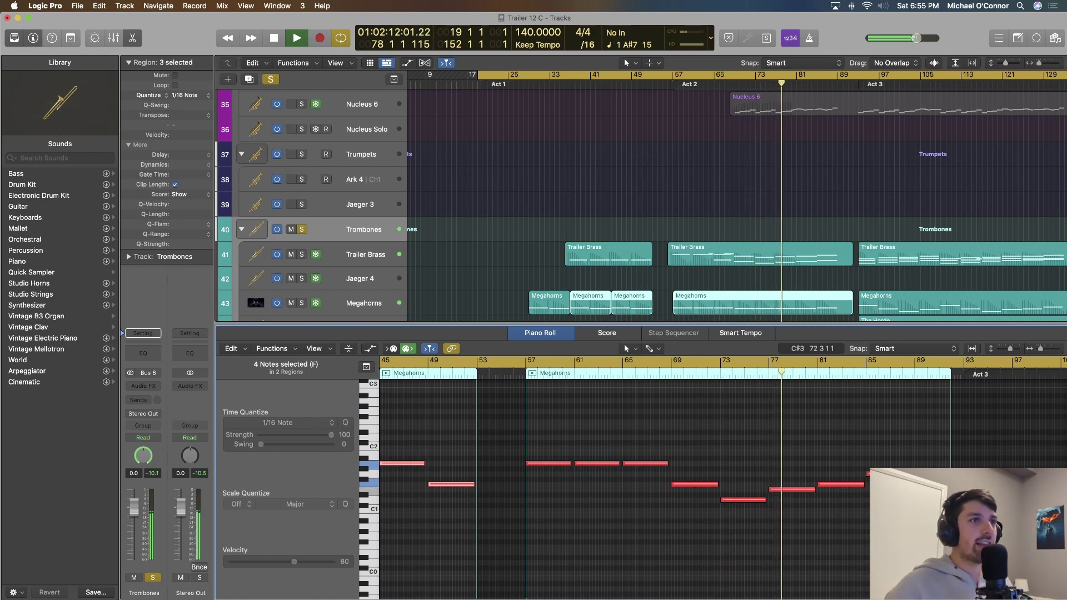
key(space)
Close the Piano Roll and turn off the Trombones solo.
key(e)
scroll(639, 334, up, 6)
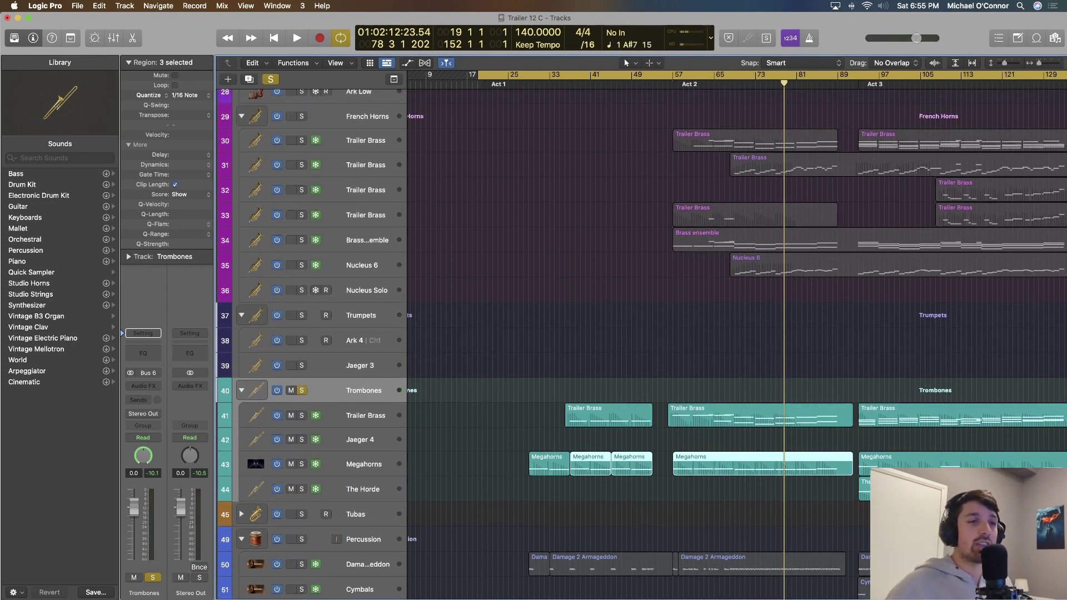
scroll(737, 334, right, 3)
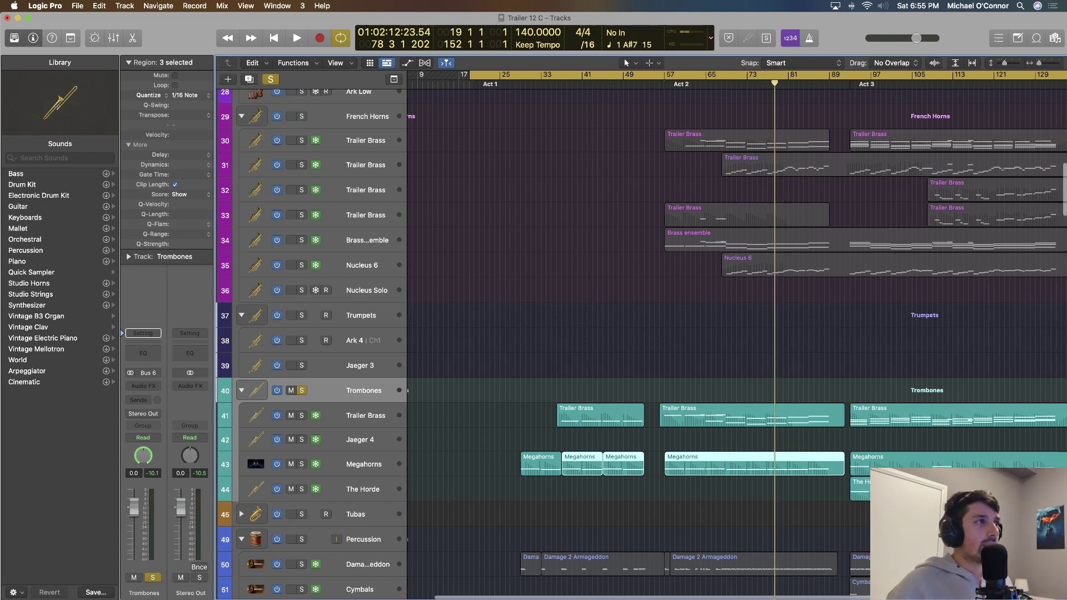
key(s)
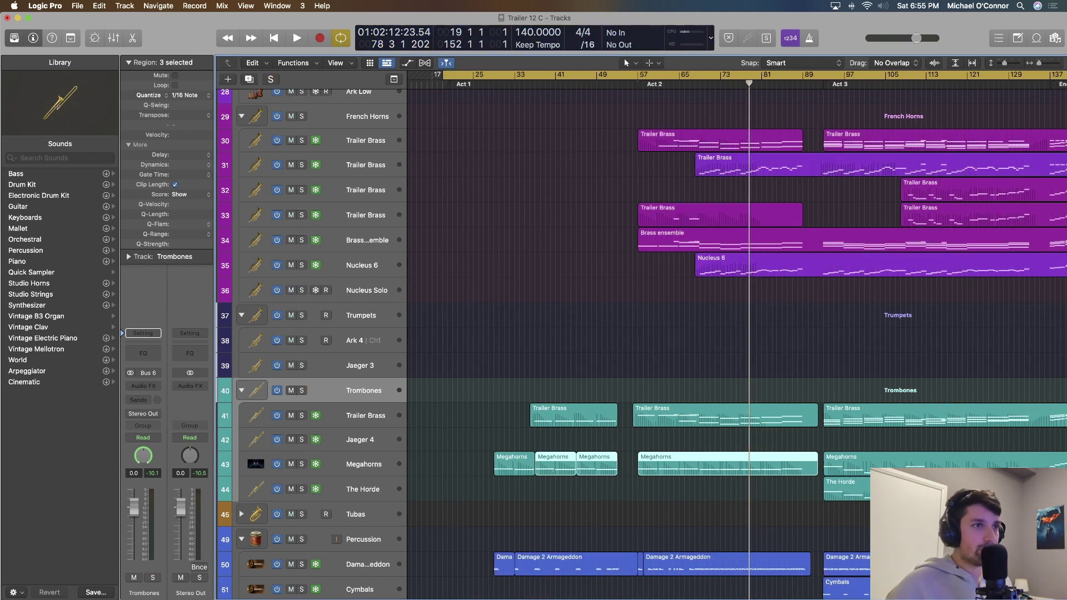
Enlarge the track height and move the playhead to bar 109, midway through Act 3, with the string tracks in view.
scroll(737, 334, up, 5)
scroll(737, 333, right, 3)
key(super+Left)
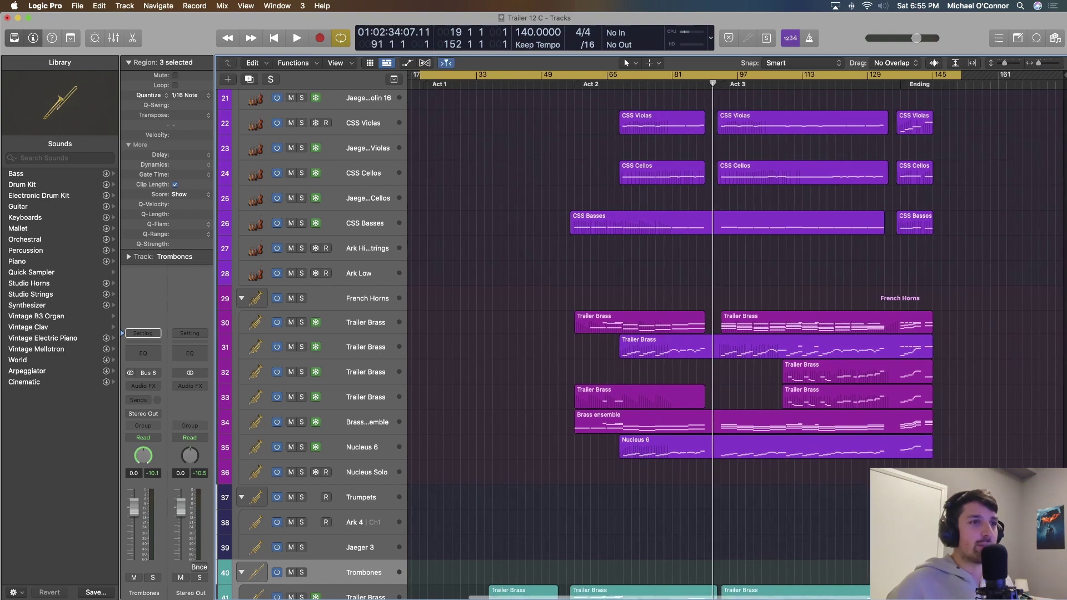
key(super+Down)
scroll(587, 345, up, 10)
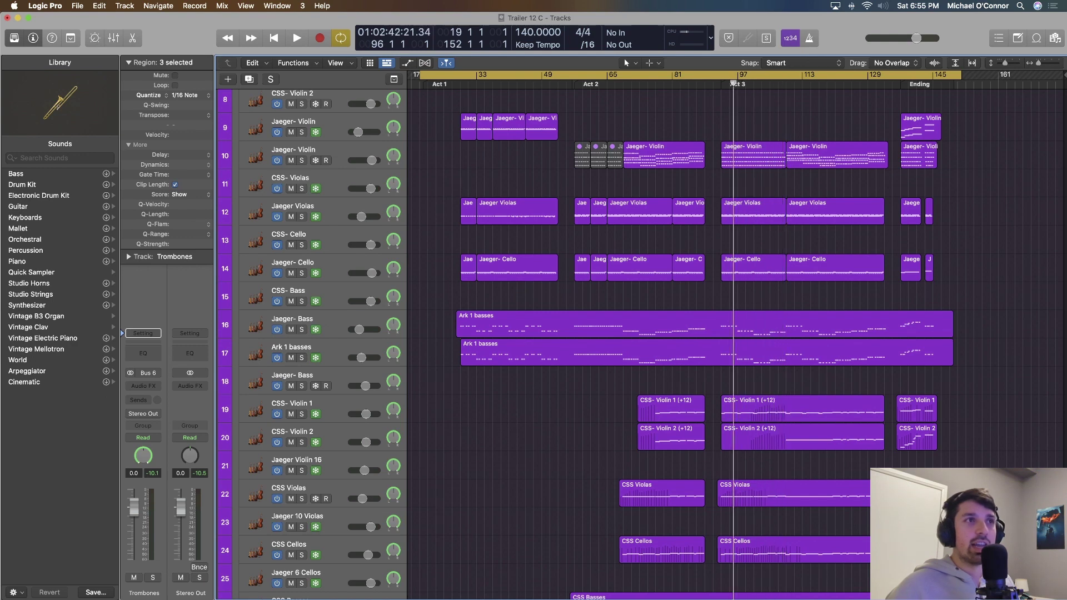
key(period)
key(period)
key(period)
key(period)
key(period)
key(period)
key(period)
key(period)
key(period)
key(period)
key(period)
key(period)
key(period)
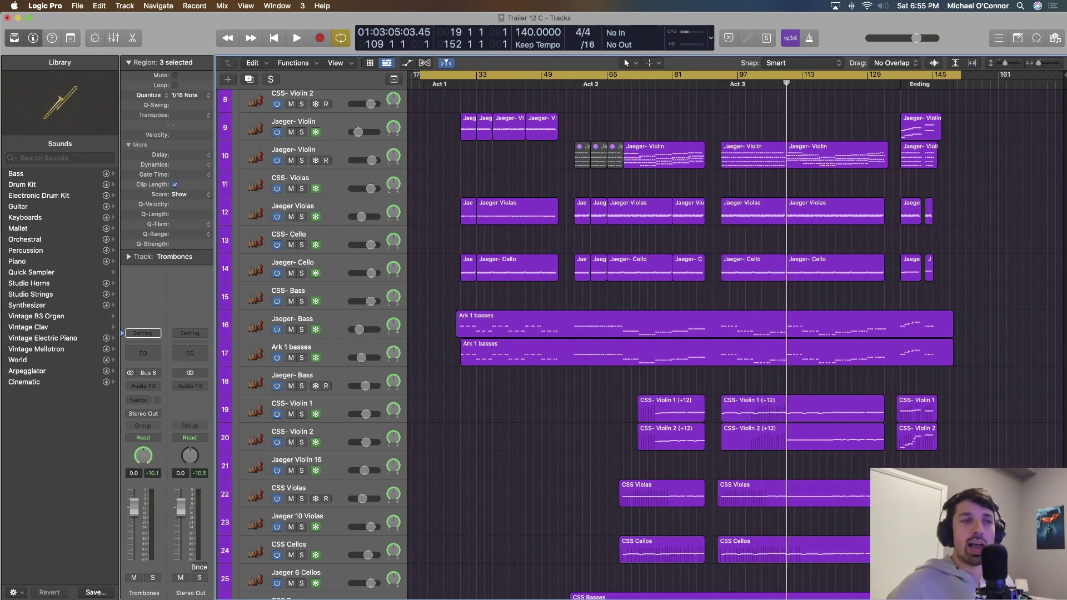
Select the two French Horns Trailer Brass regions on tracks 32 and 33 that start midway through Act 3.
scroll(640, 344, down, 5)
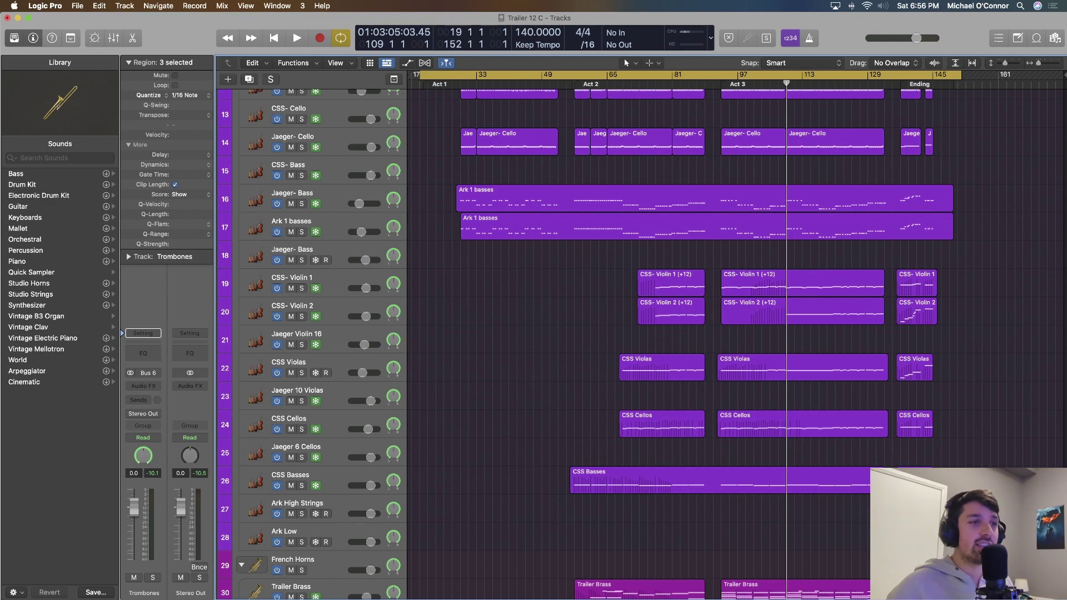
scroll(640, 345, down, 10)
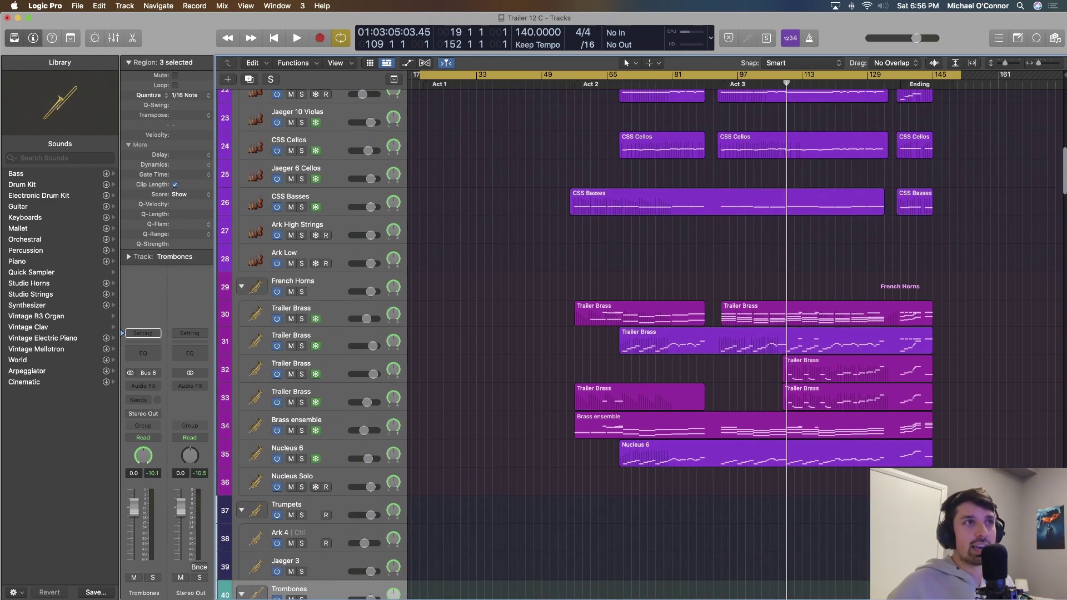
drag(773, 361, 811, 401)
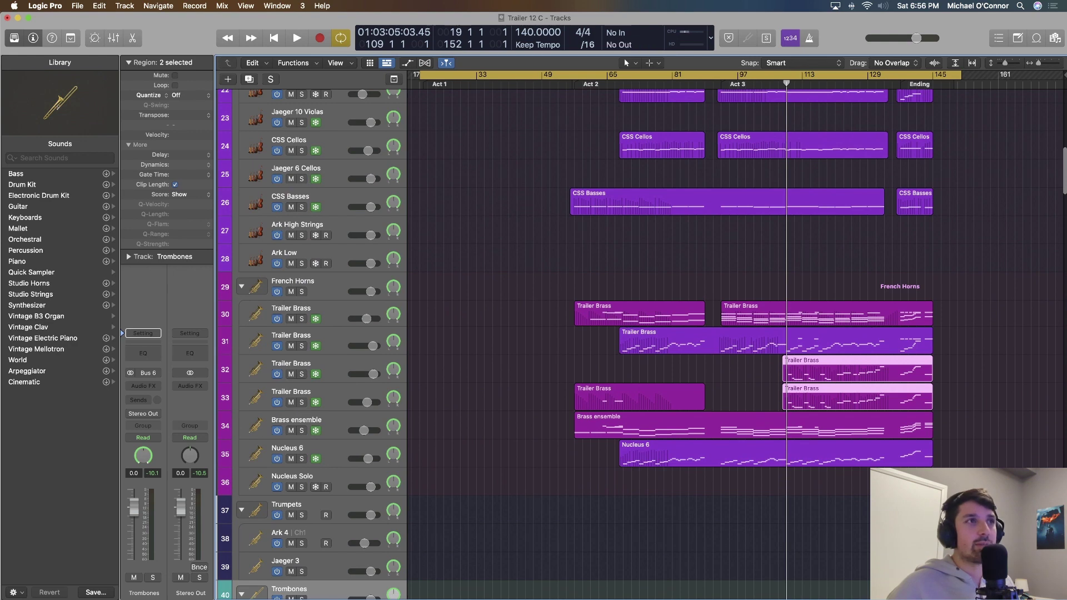
Play the project from the opening of Act 3 and follow the layered string tracks.
key(space)
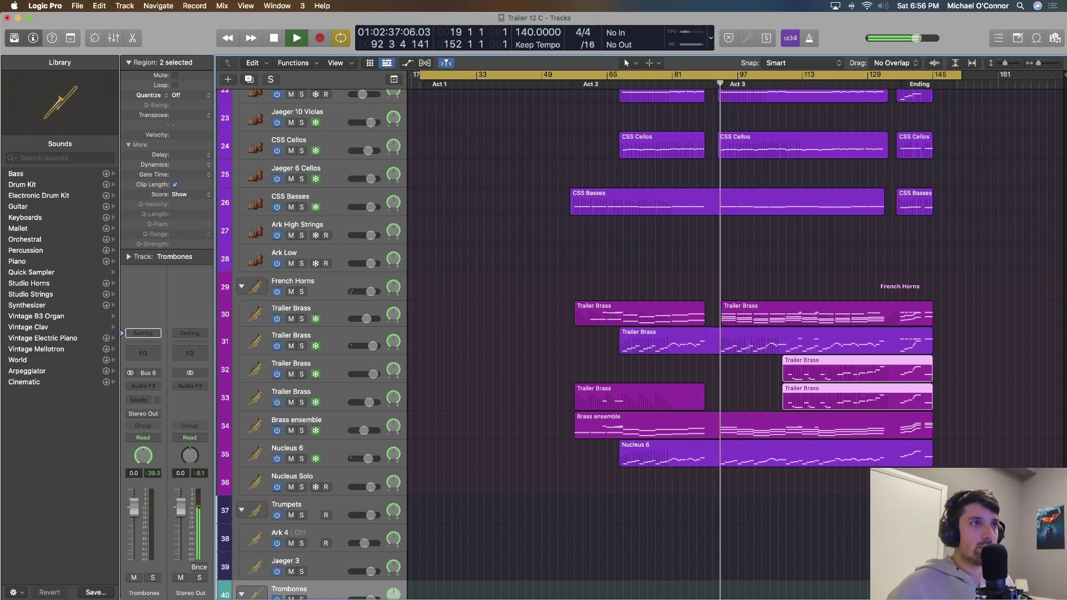
scroll(573, 344, up, 2)
scroll(589, 339, up, 10)
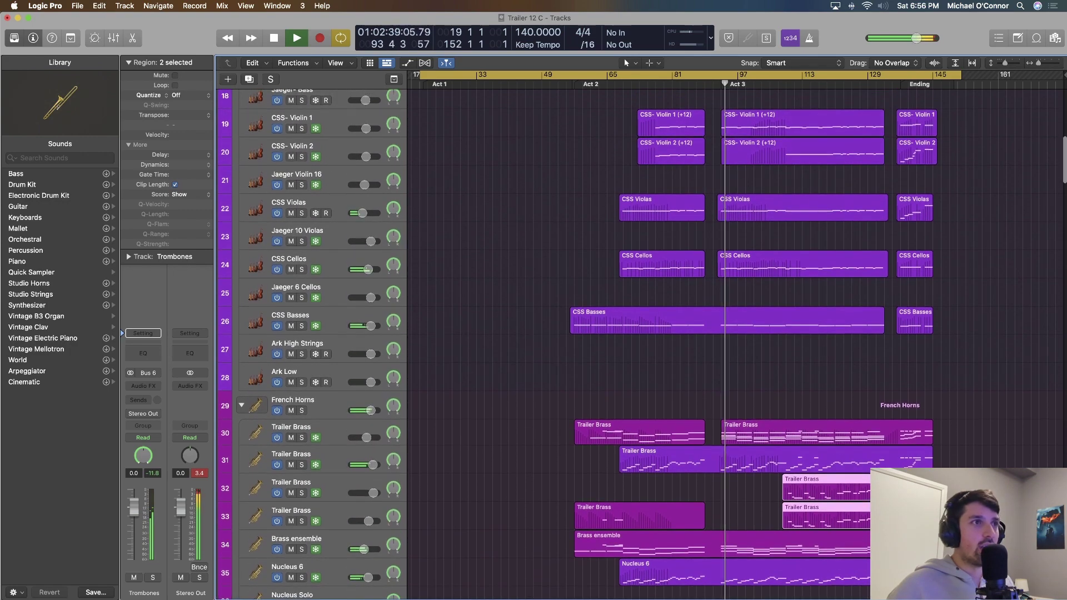
scroll(589, 340, up, 6)
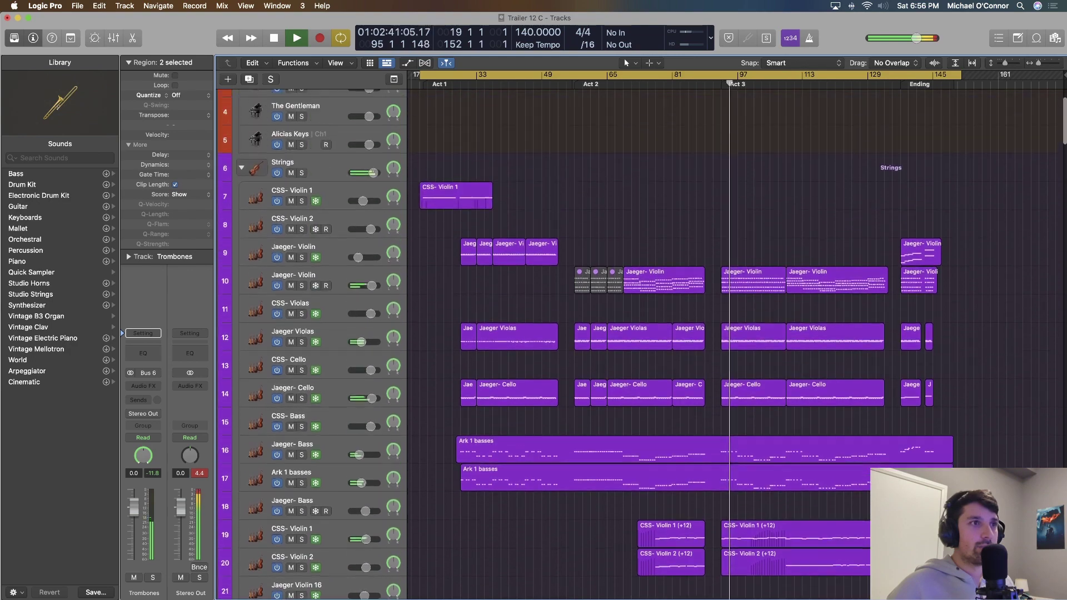
scroll(589, 340, down, 3)
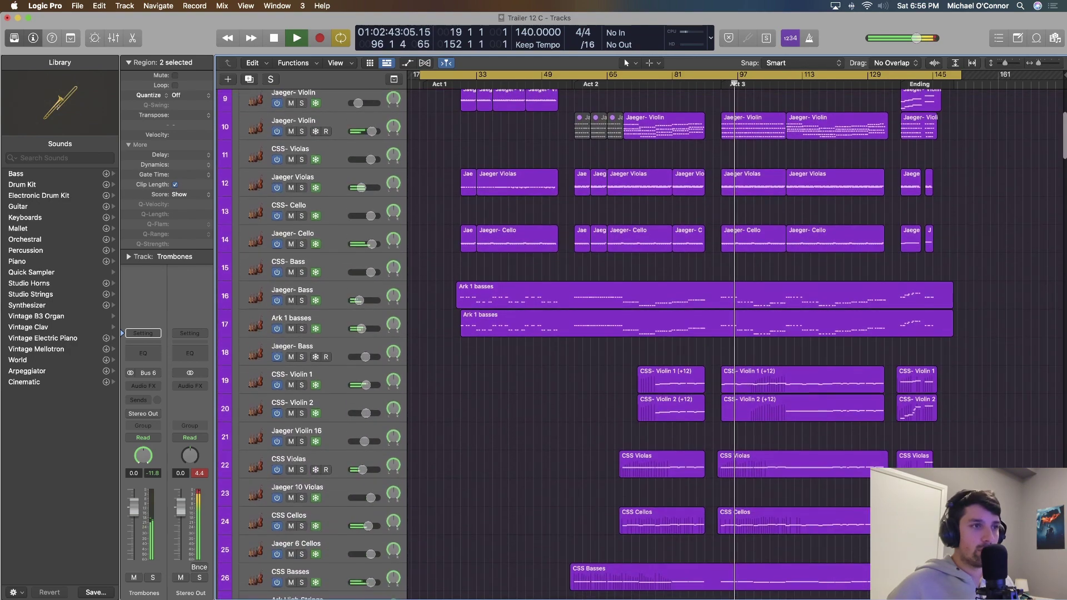
scroll(589, 339, down, 1)
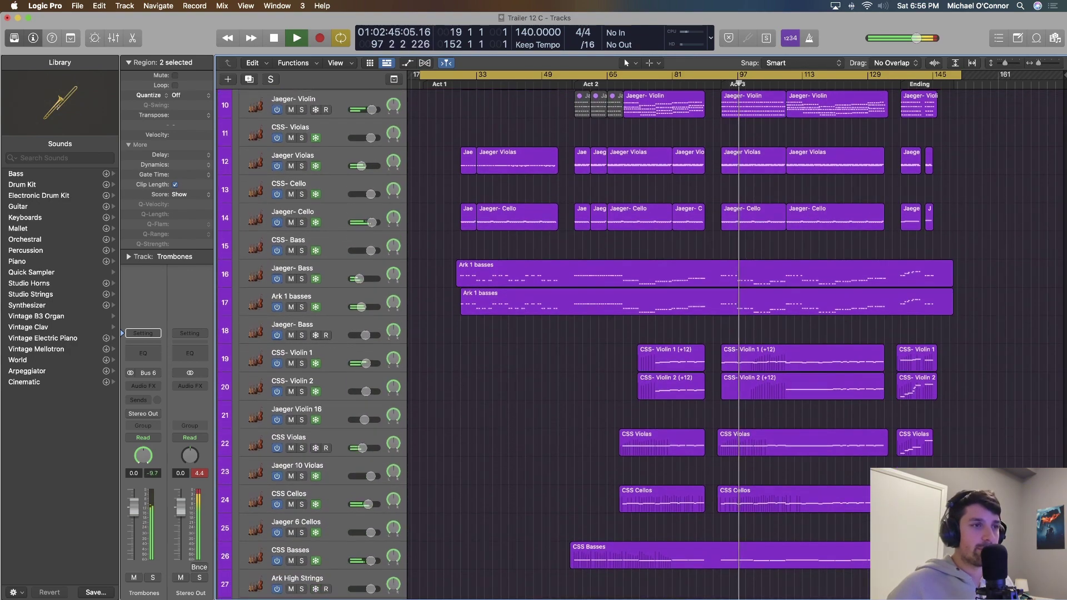
Follow the Act 3 playback down from the strings through the French Horns and Trombones to the Percussion tracks.
scroll(590, 339, down, 1)
scroll(589, 339, down, 6)
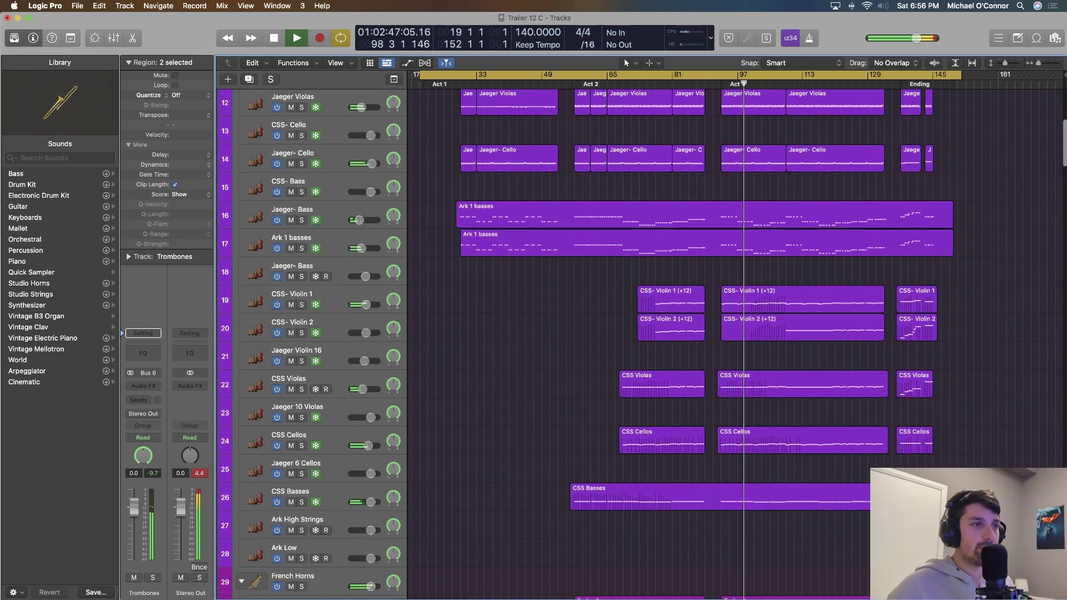
scroll(579, 344, down, 10)
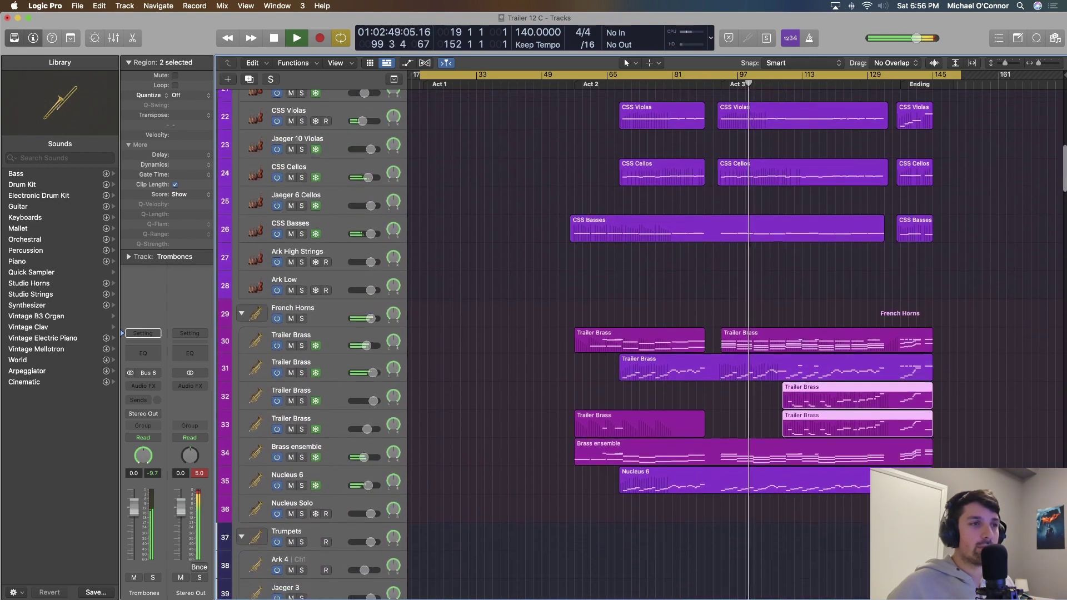
scroll(639, 344, down, 12)
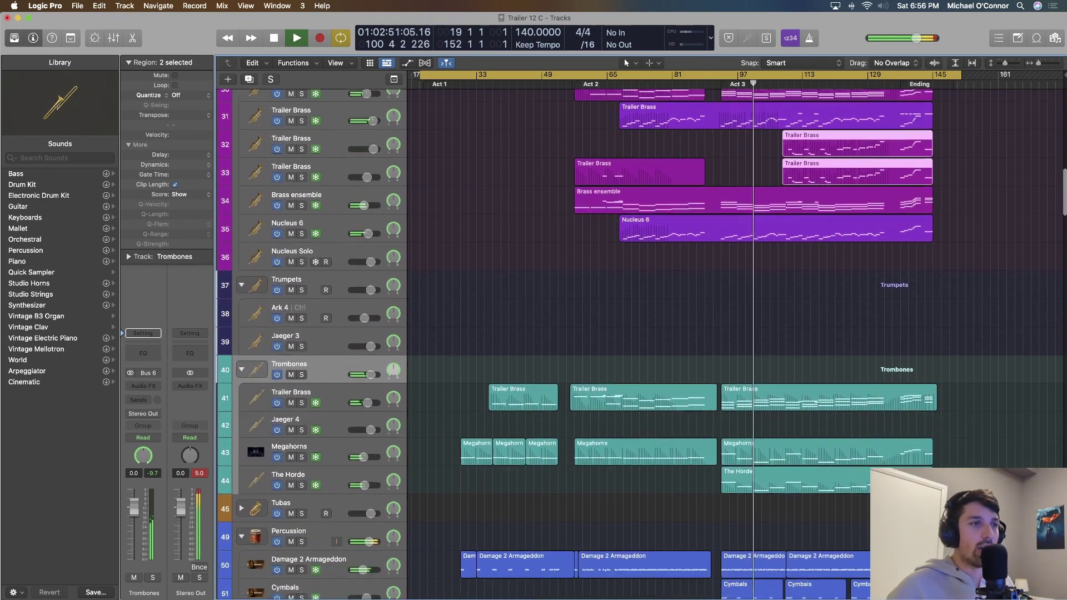
scroll(639, 345, down, 2)
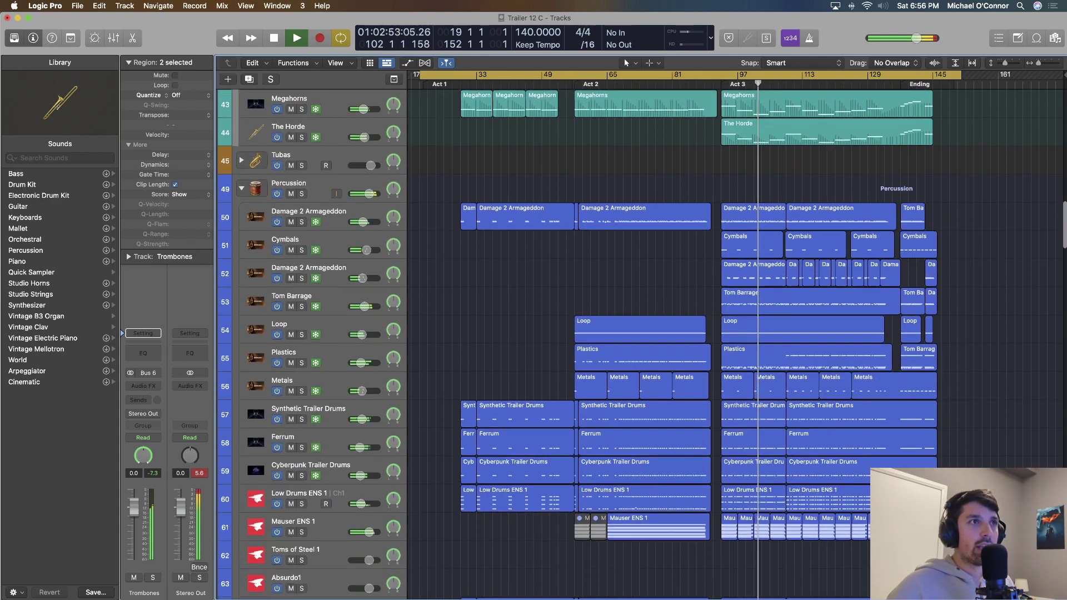
Follow the Percussion tracks into the second half of Act 3, return to the French Horns and stop playback.
scroll(639, 344, up, 1)
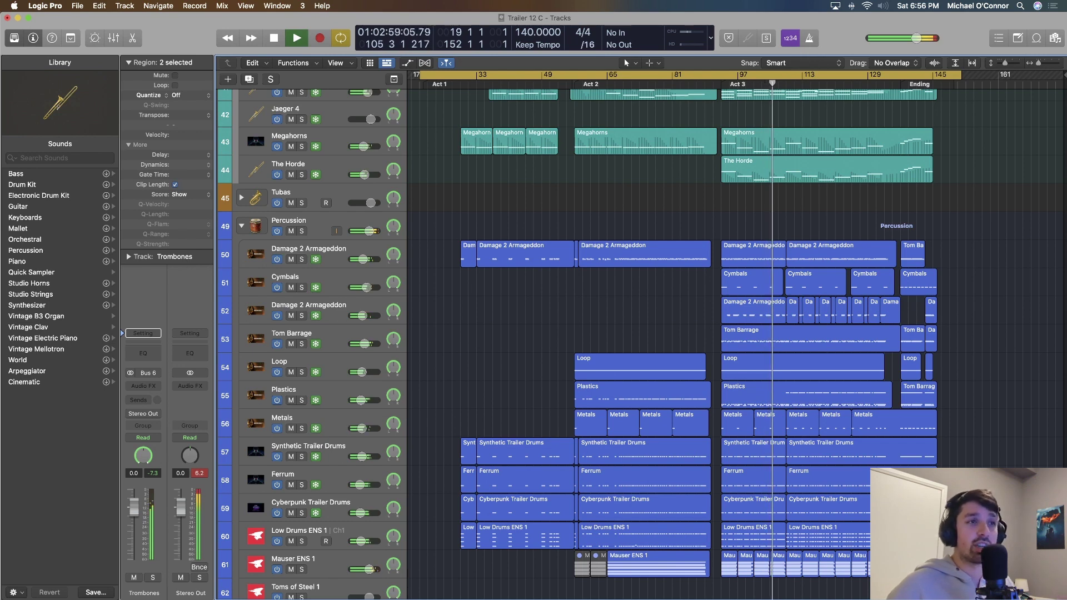
scroll(639, 344, down, 1)
scroll(641, 345, down, 1)
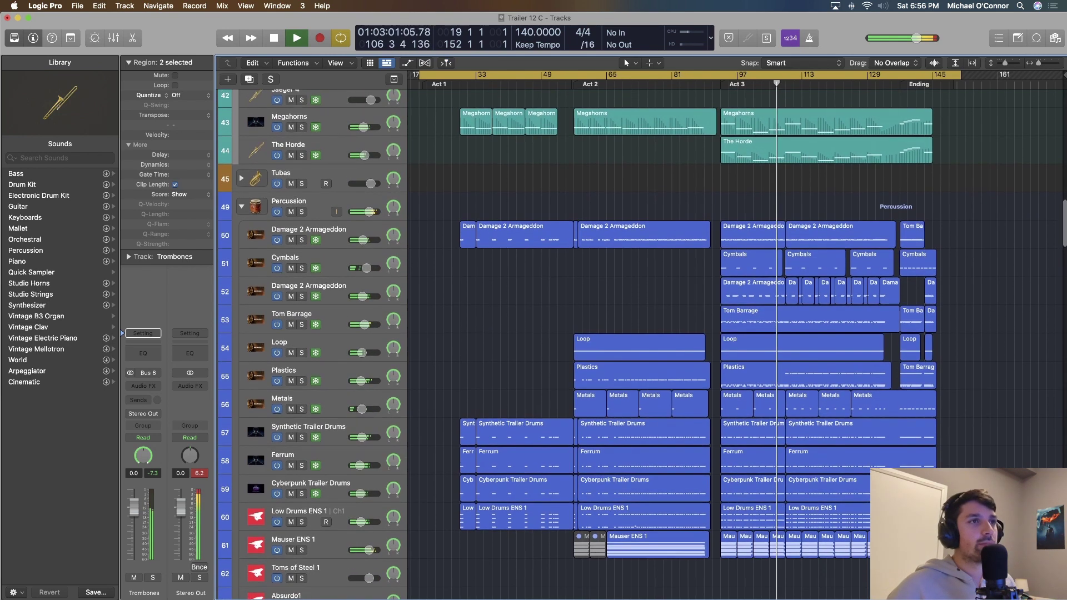
scroll(642, 345, up, 3)
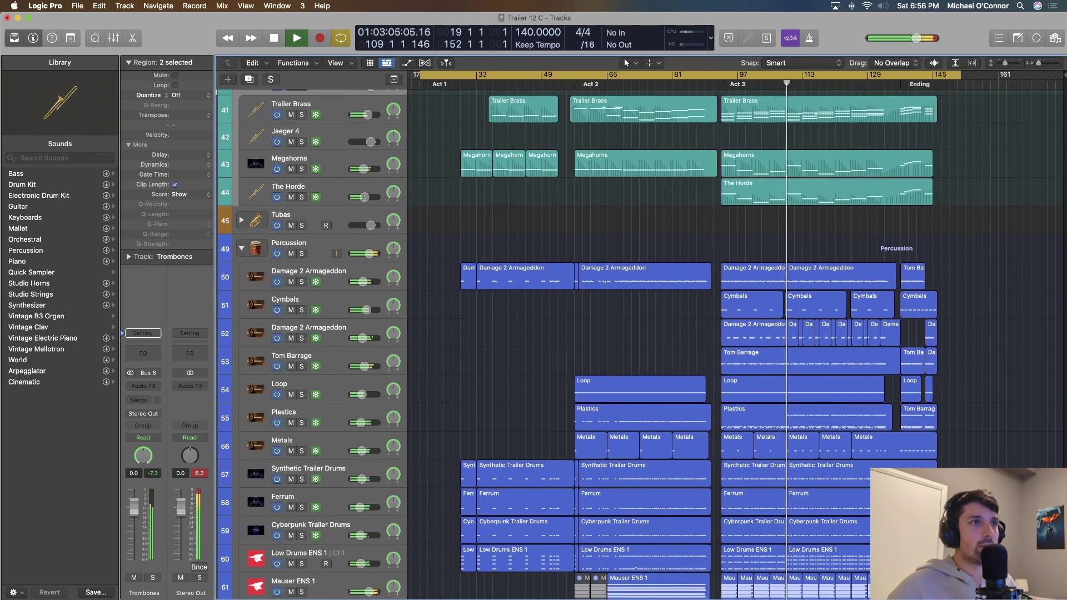
scroll(642, 344, up, 6)
scroll(643, 344, up, 20)
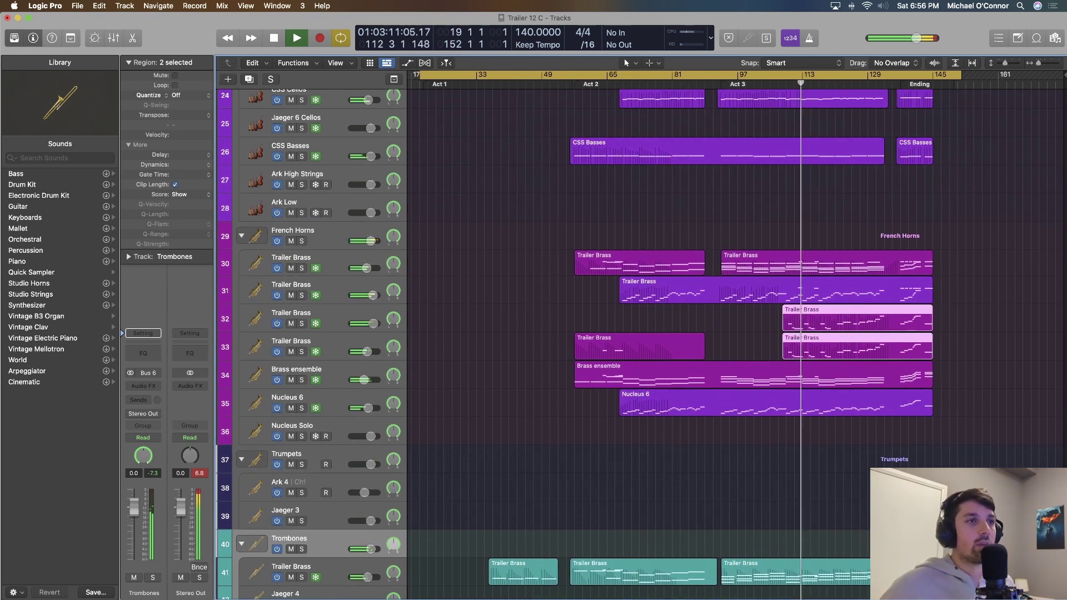
key(space)
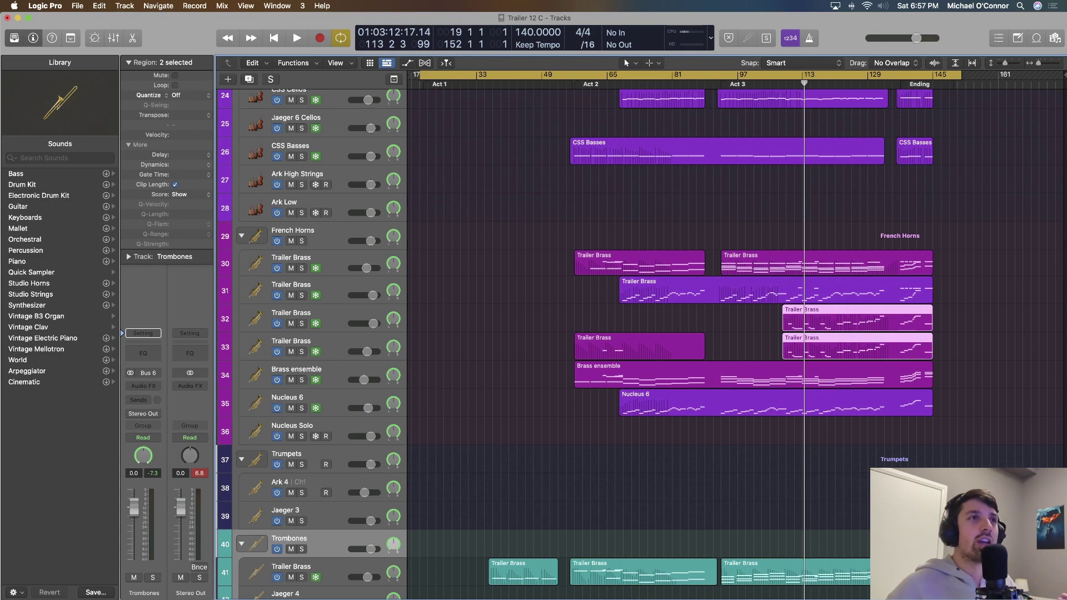
Move the playhead to bar 135 and examine the string regions around the gap between Act 3 and the Ending.
scroll(640, 345, up, 10)
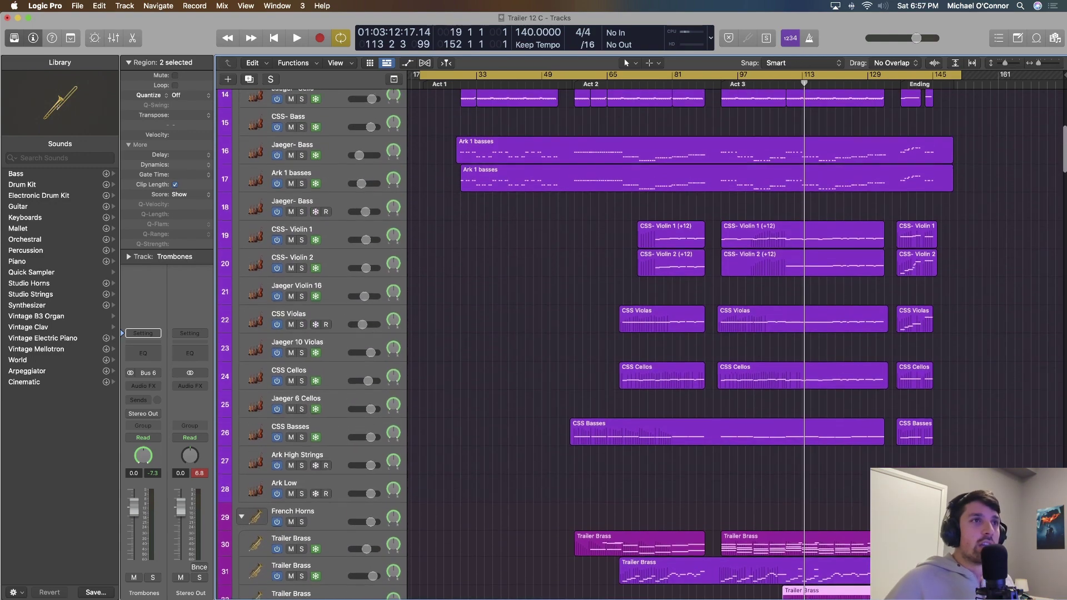
scroll(639, 344, up, 5)
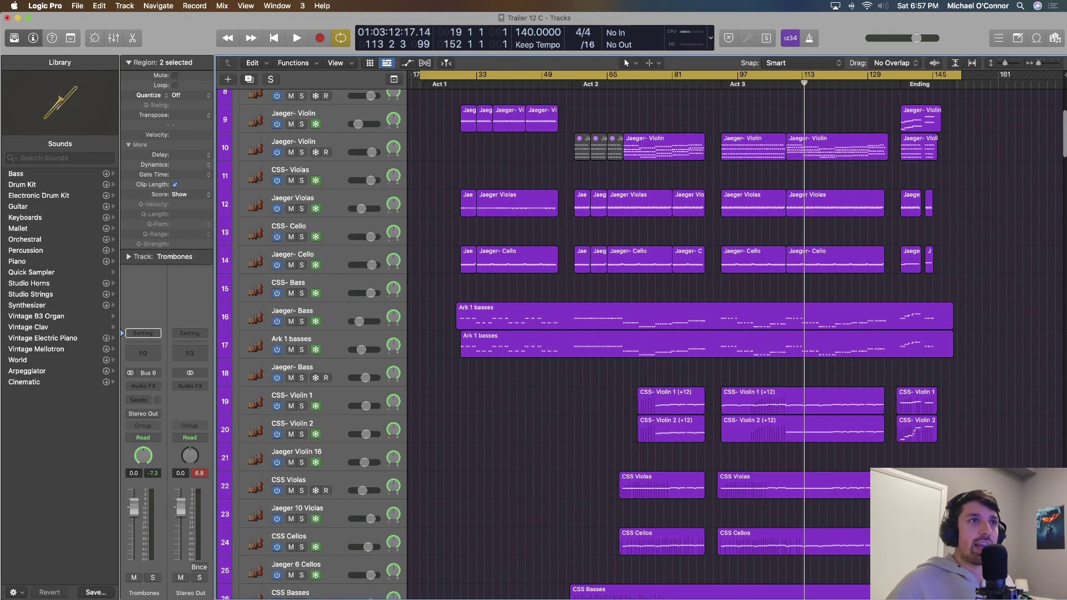
key(period)
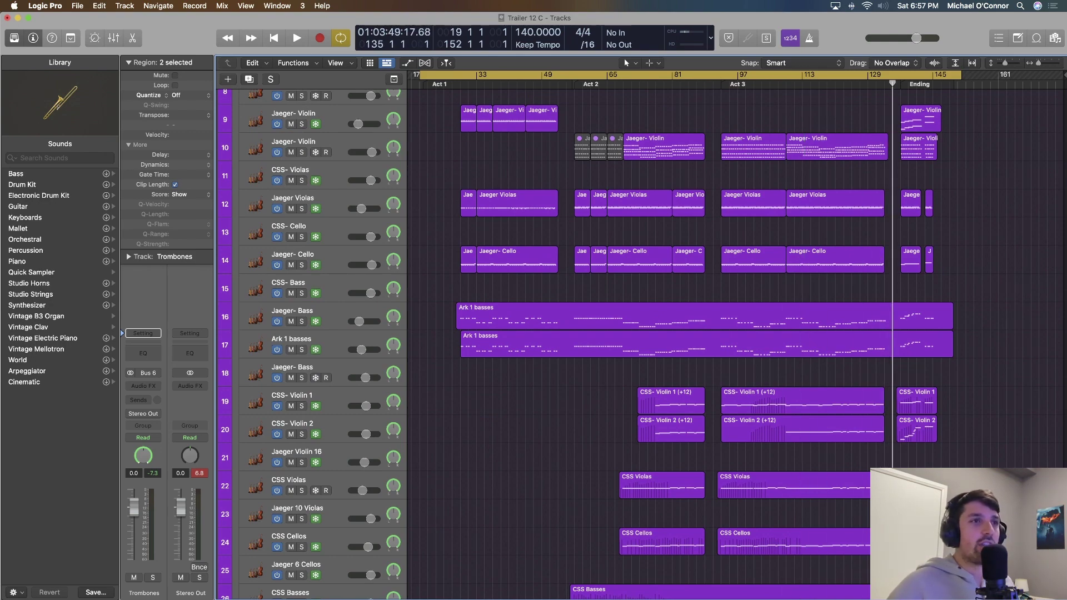
scroll(639, 344, down, 5)
scroll(640, 344, up, 9)
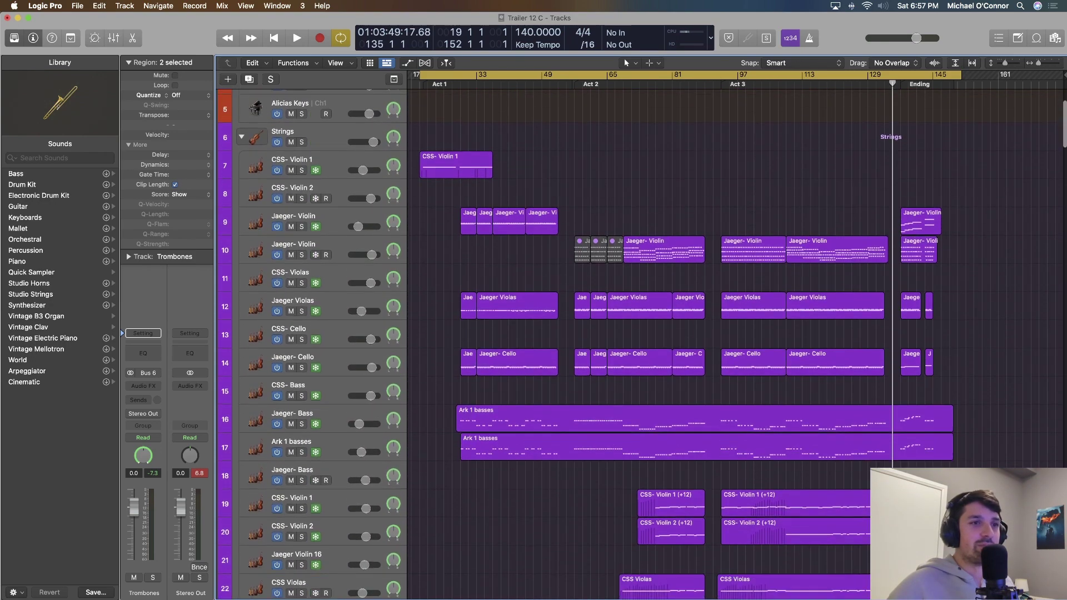
scroll(640, 345, down, 6)
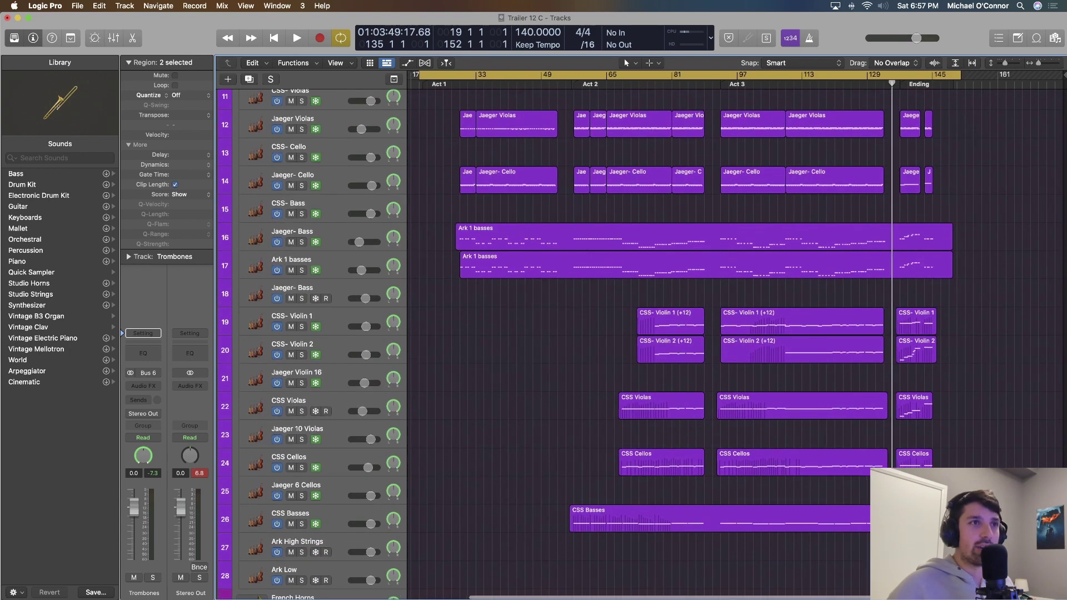
Mark the end of the Act 3 strings with the playhead at bar 133, and the start of the Ending at bar 137.
scroll(640, 344, left, 1)
key(comma)
key(comma)
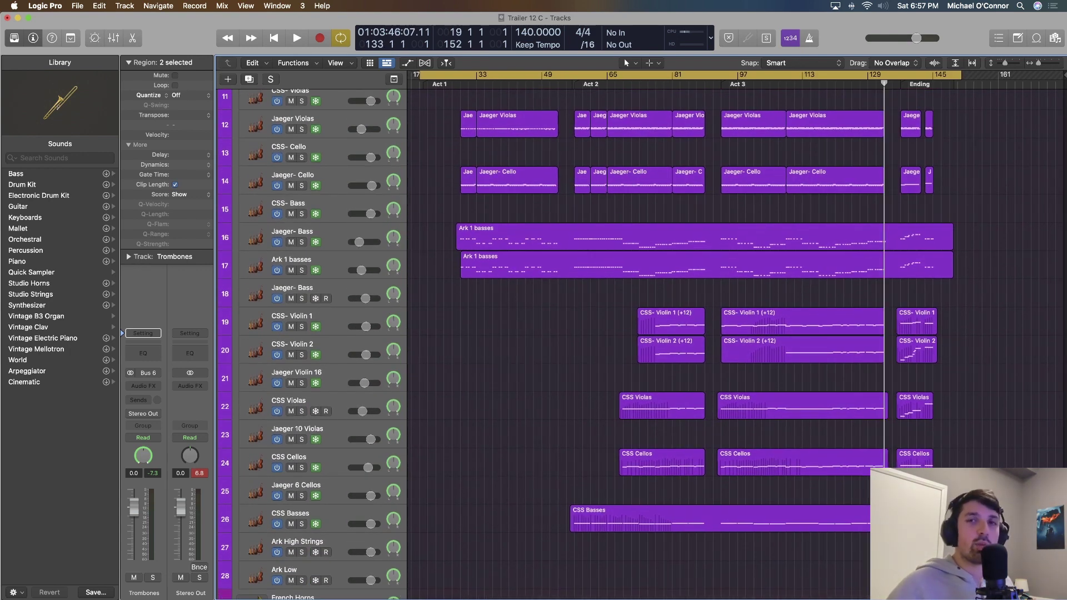
key(period)
key(period)
key(period)
key(period)
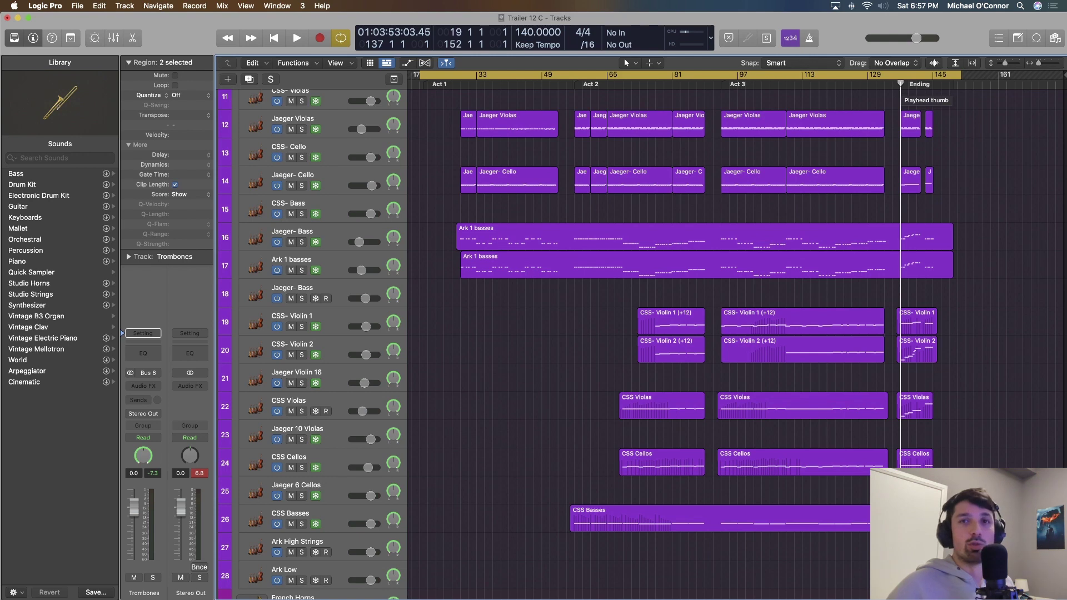
scroll(901, 86, up, 1)
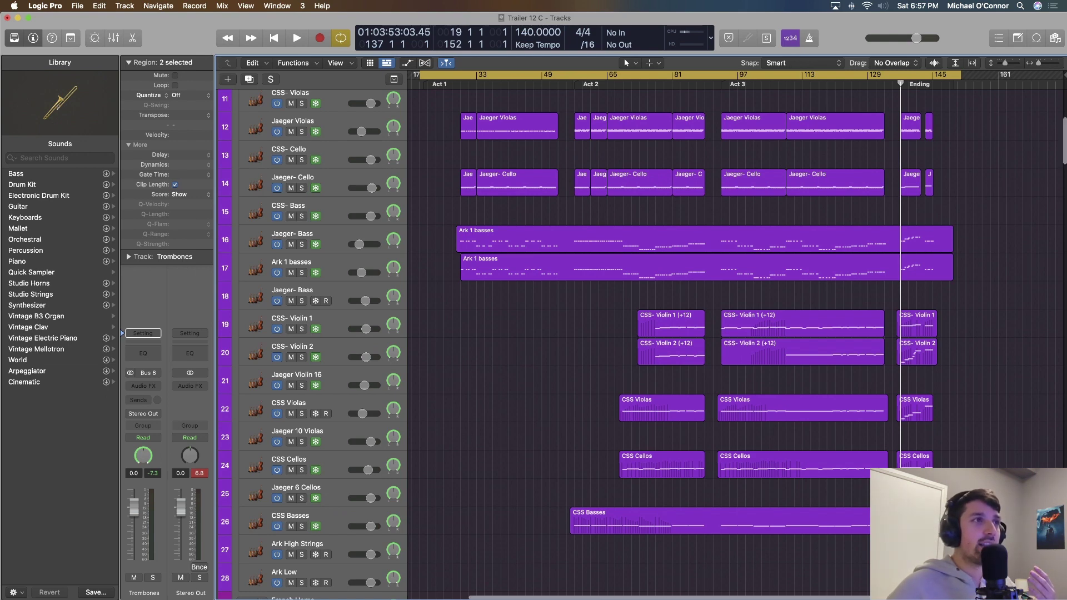
Place the playhead at bar 88 near the end of Act 2 and compare the string, brass and percussion regions around the gap.
scroll(640, 345, up, 3)
drag(583, 78, 700, 78)
scroll(639, 344, down, 5)
scroll(640, 344, down, 7)
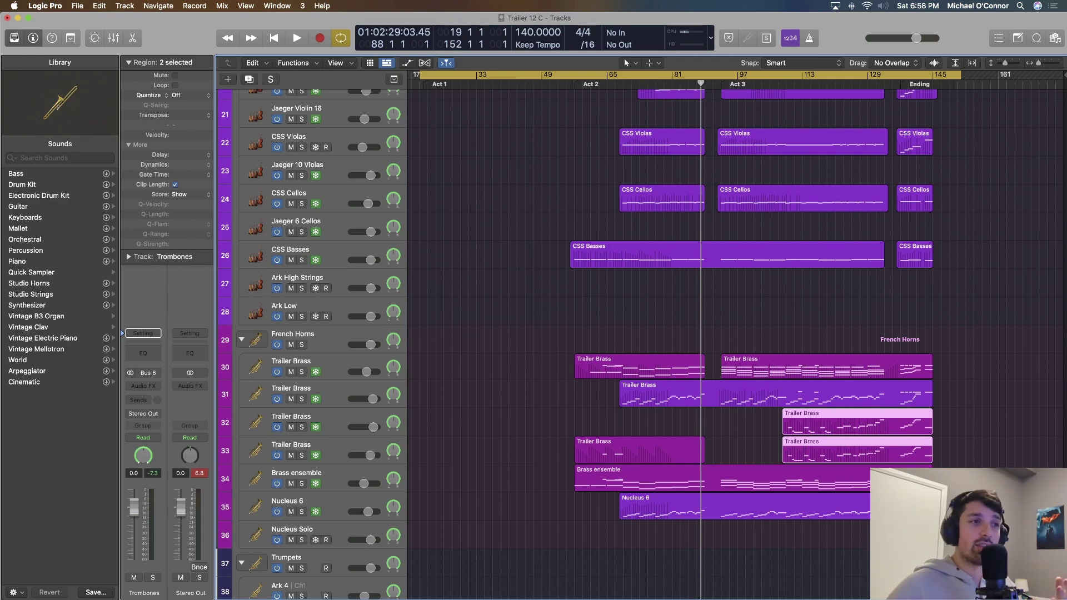
scroll(640, 344, down, 12)
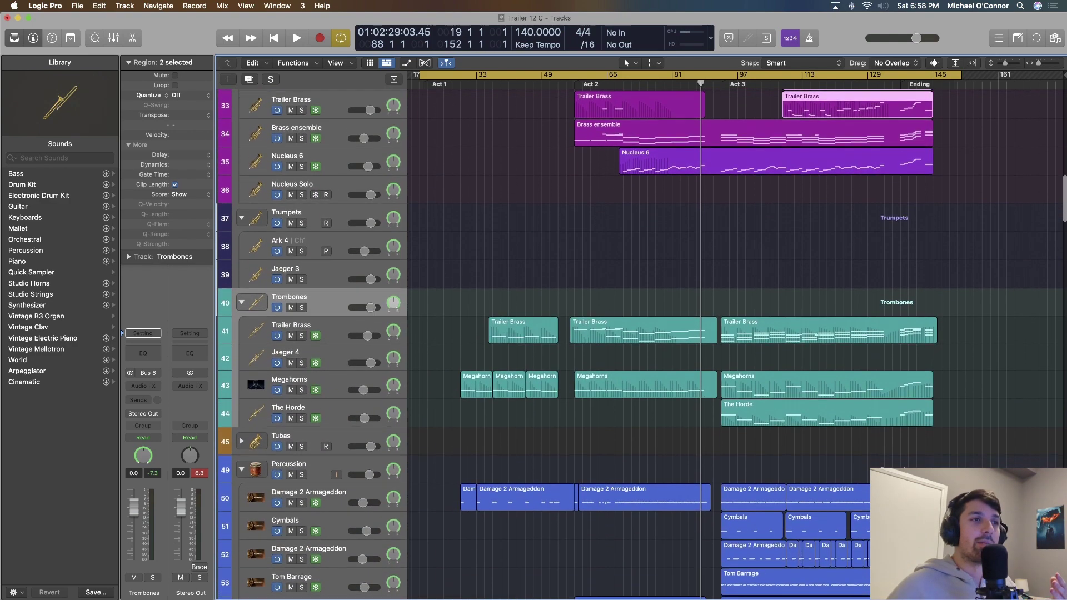
scroll(640, 344, down, 10)
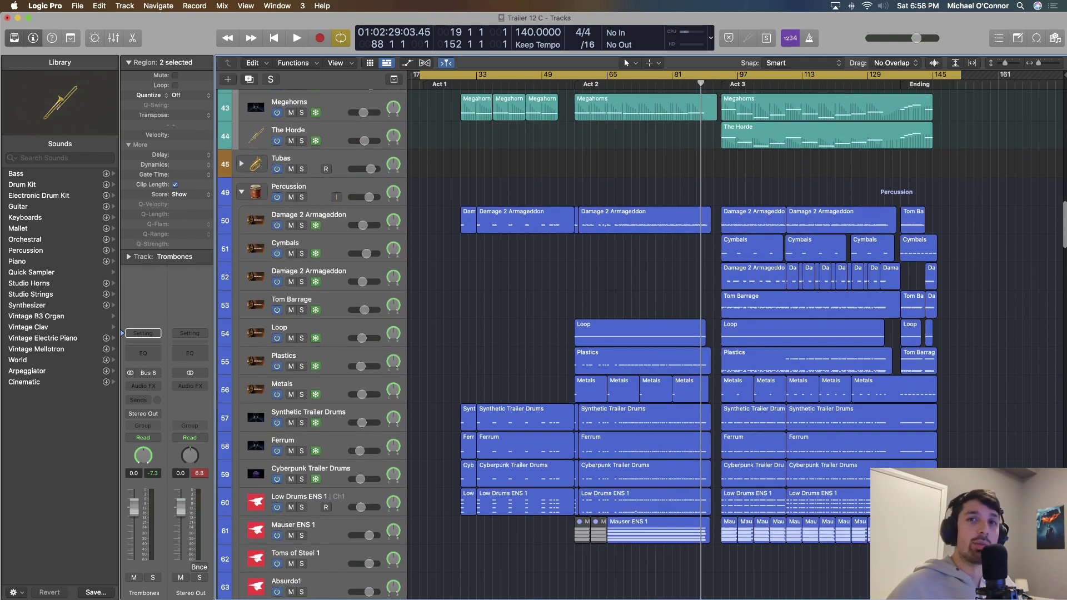
scroll(640, 344, up, 10)
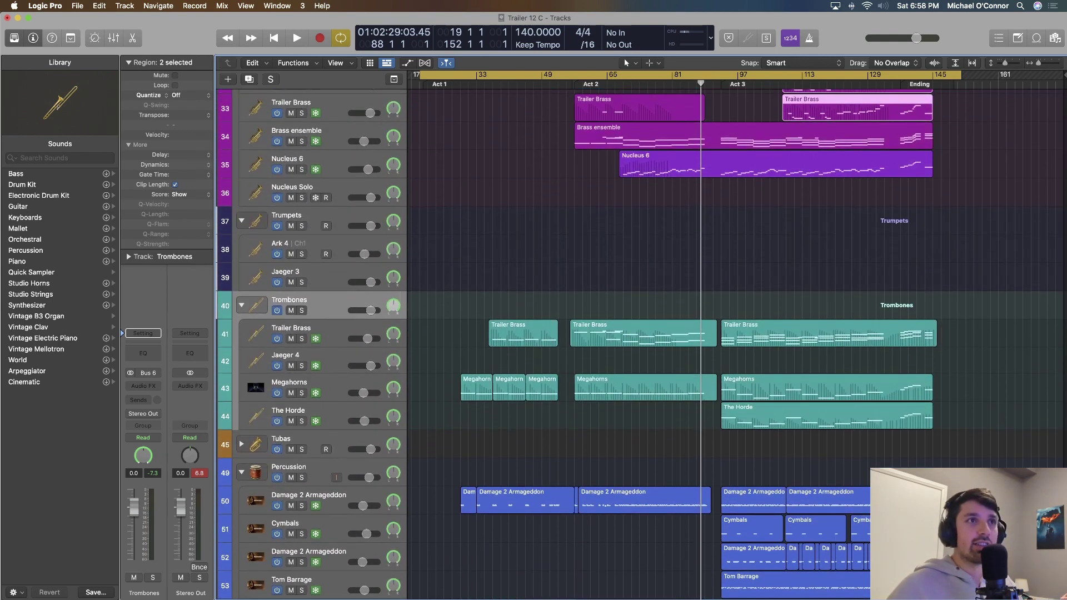
scroll(639, 345, up, 17)
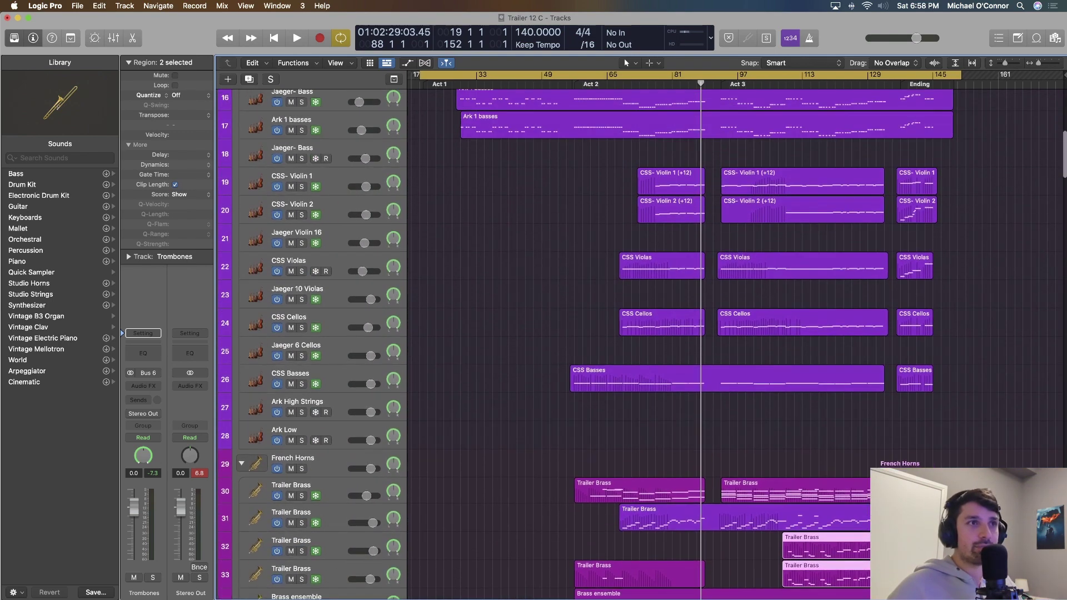
Play the track from about bar 123 through the Ending while following the strings, and stop with the playhead at bar 146.
click(845, 78)
key(space)
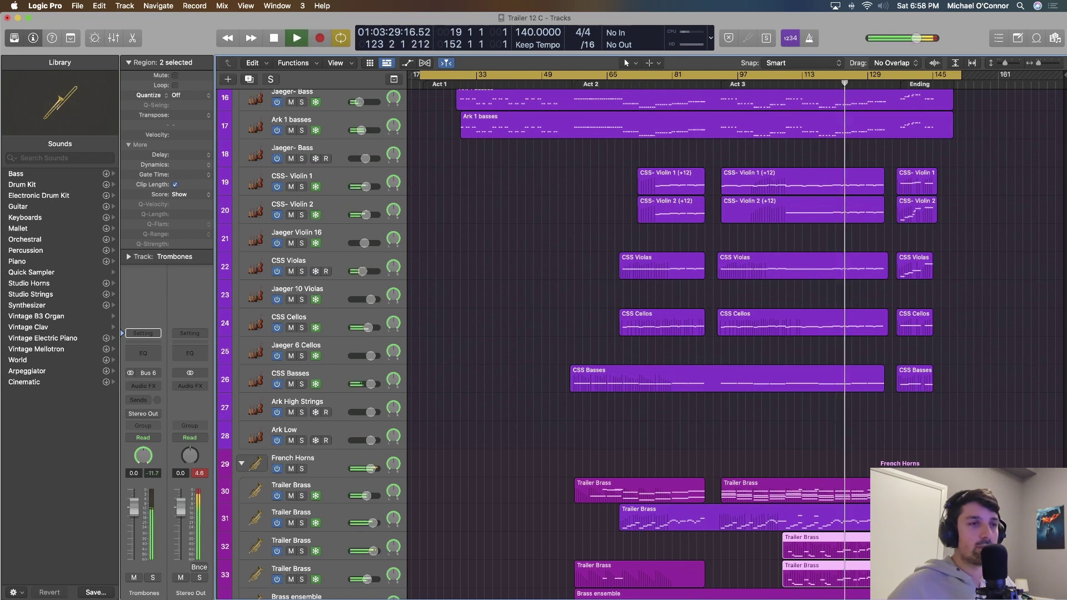
scroll(639, 344, down, 3)
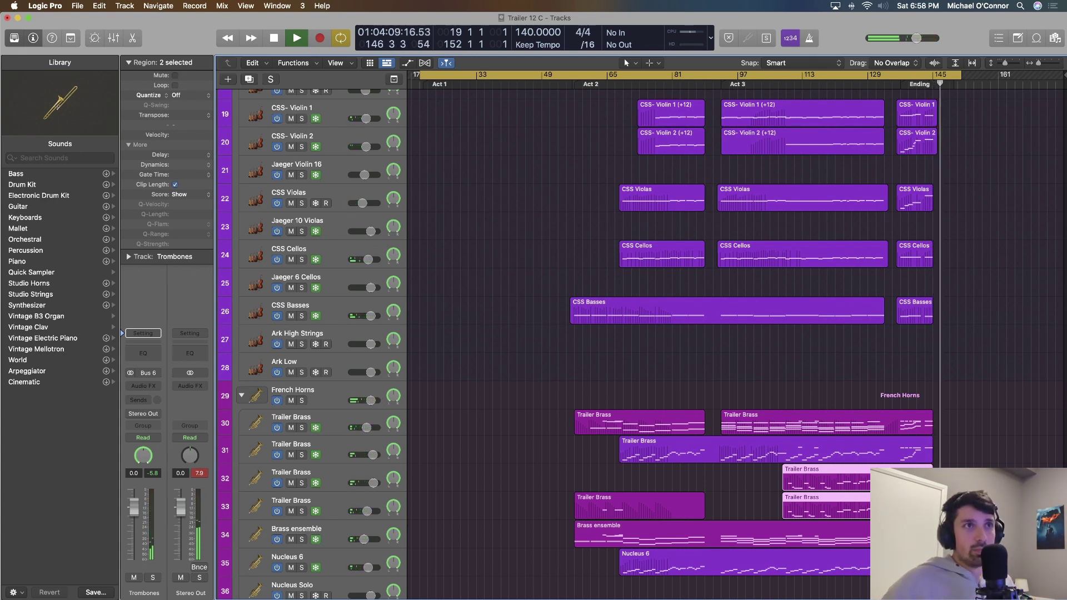
scroll(589, 333, up, 6)
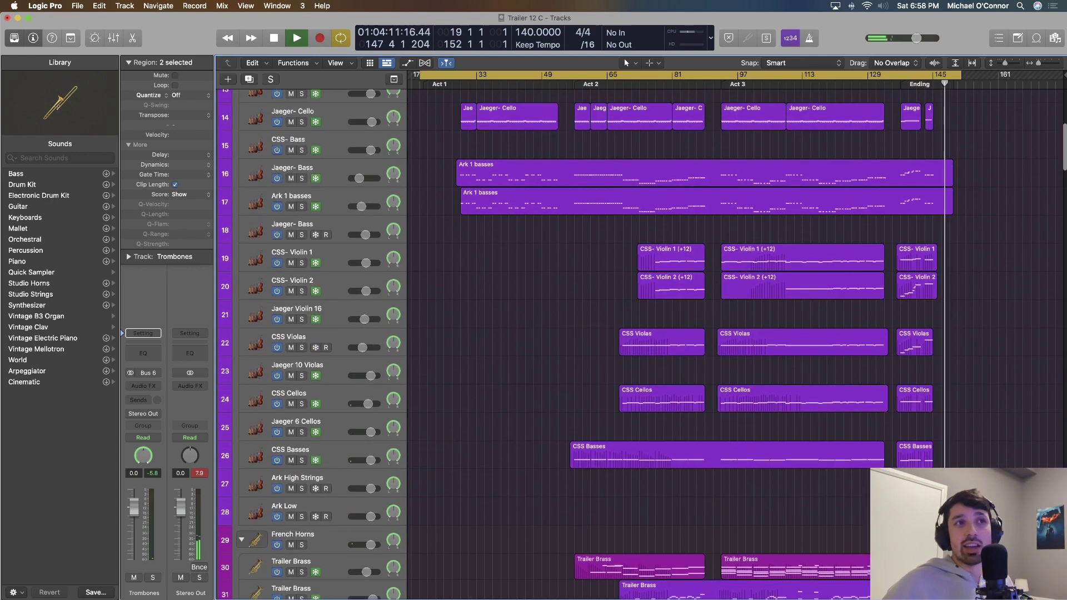
key(space)
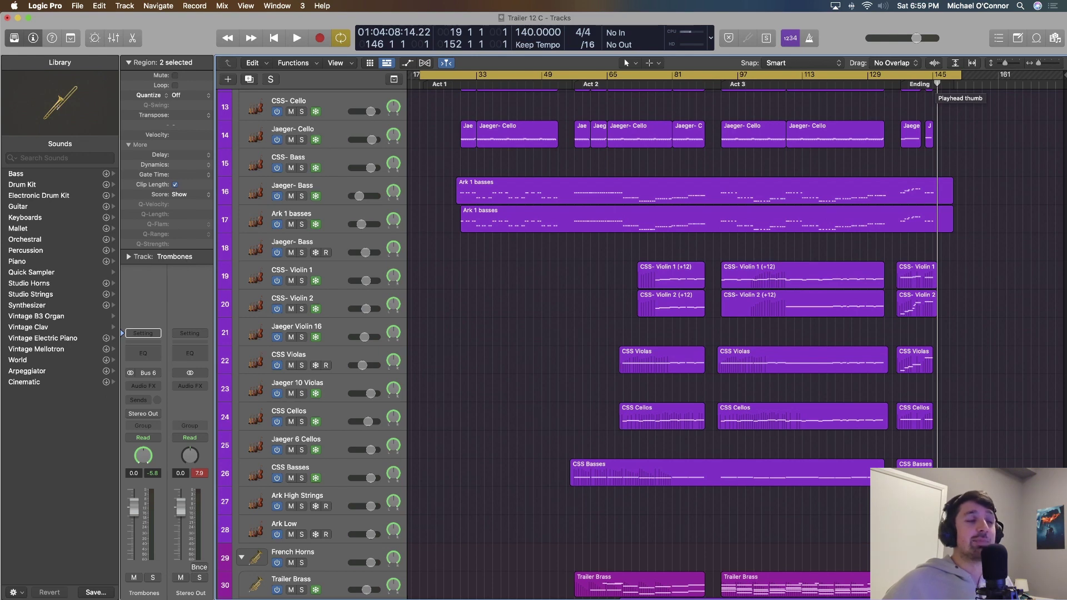
Replay the closing notes of the Ending from about bar 145 and stop playback.
scroll(640, 334, up, 1)
scroll(640, 334, left, 1)
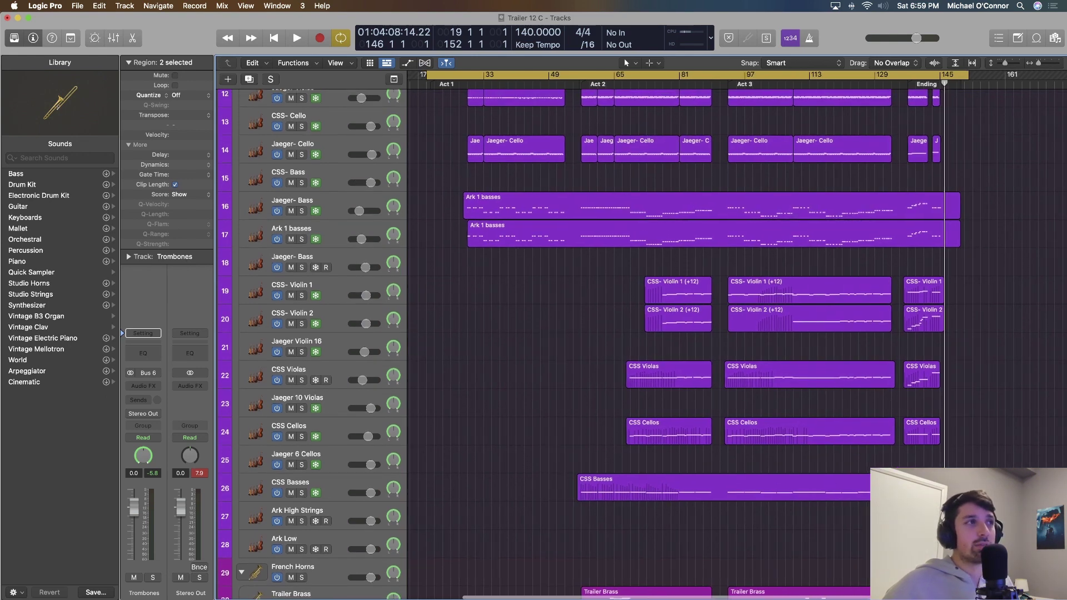
key(space)
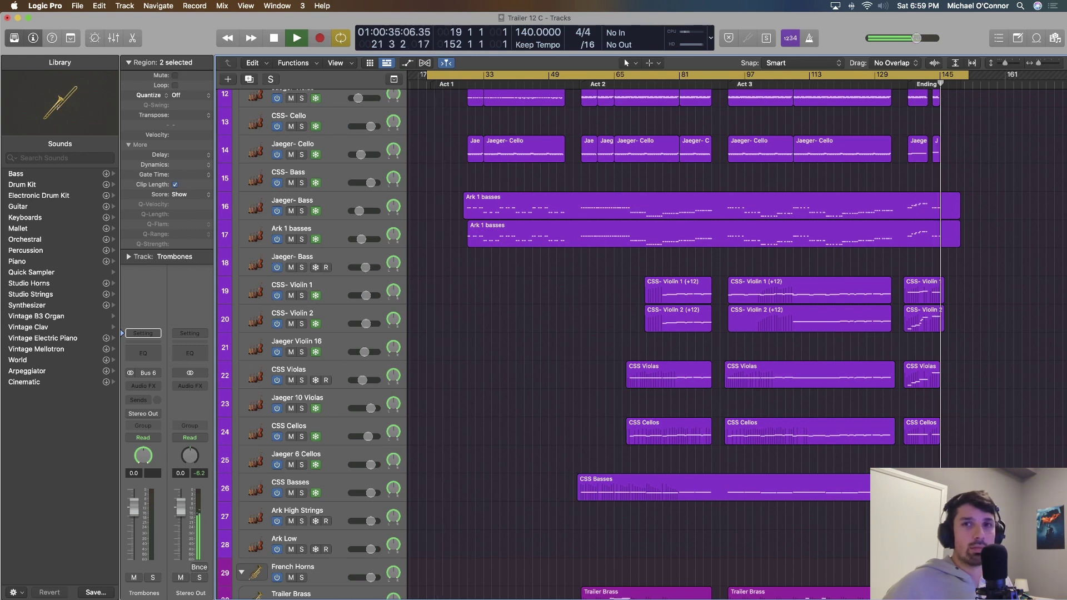
click(940, 77)
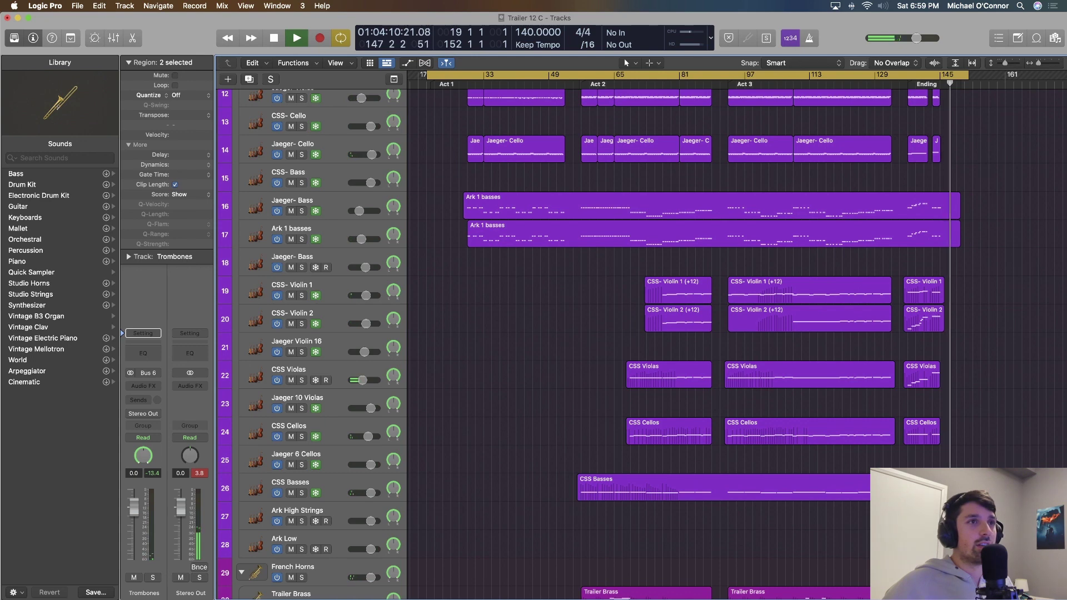
key(space)
Examine the overall arrangement from the Piano and Strings tracks down to the French Horns, comparing the three acts and the Ending.
scroll(640, 333, up, 10)
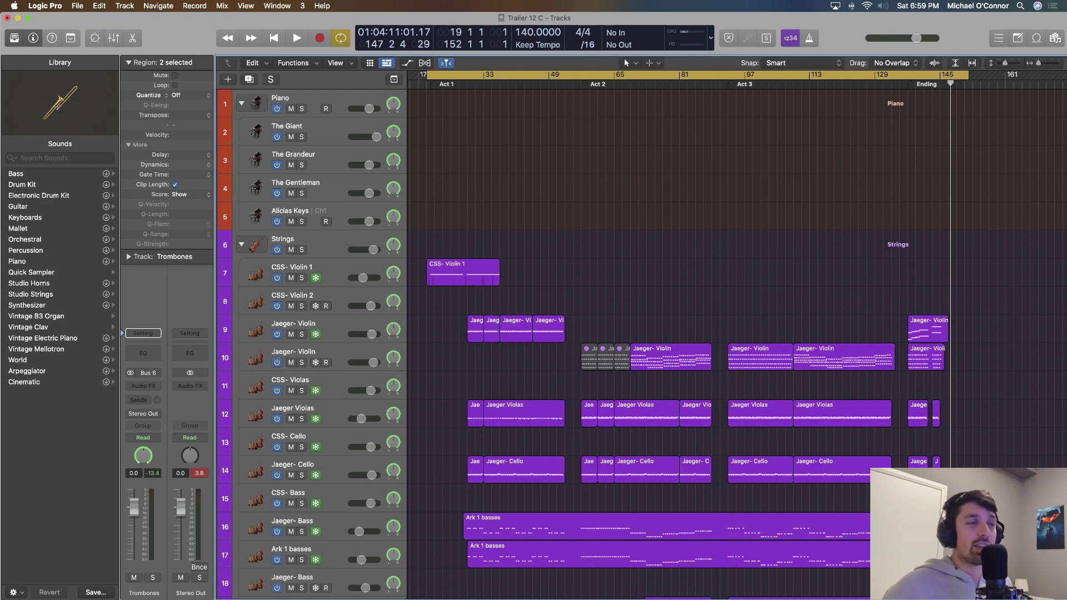
scroll(639, 333, down, 1)
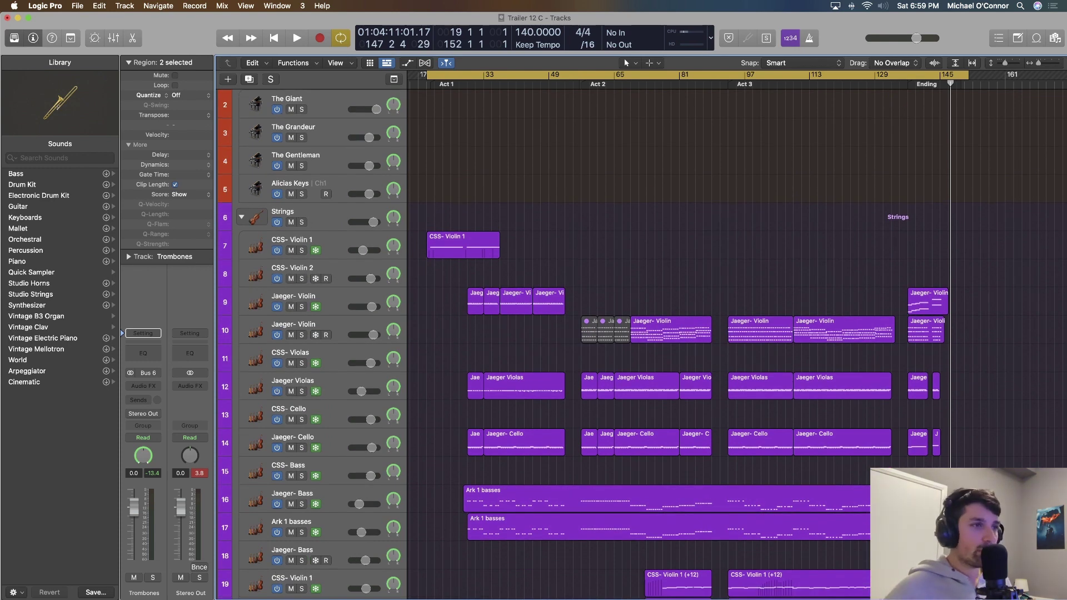
scroll(640, 333, down, 15)
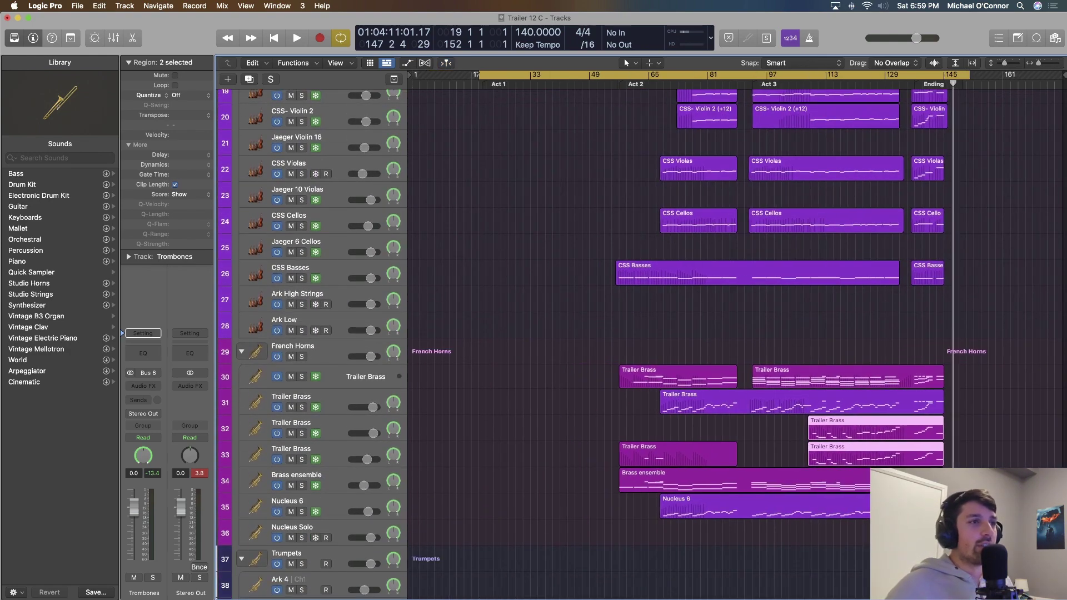
scroll(640, 334, up, 15)
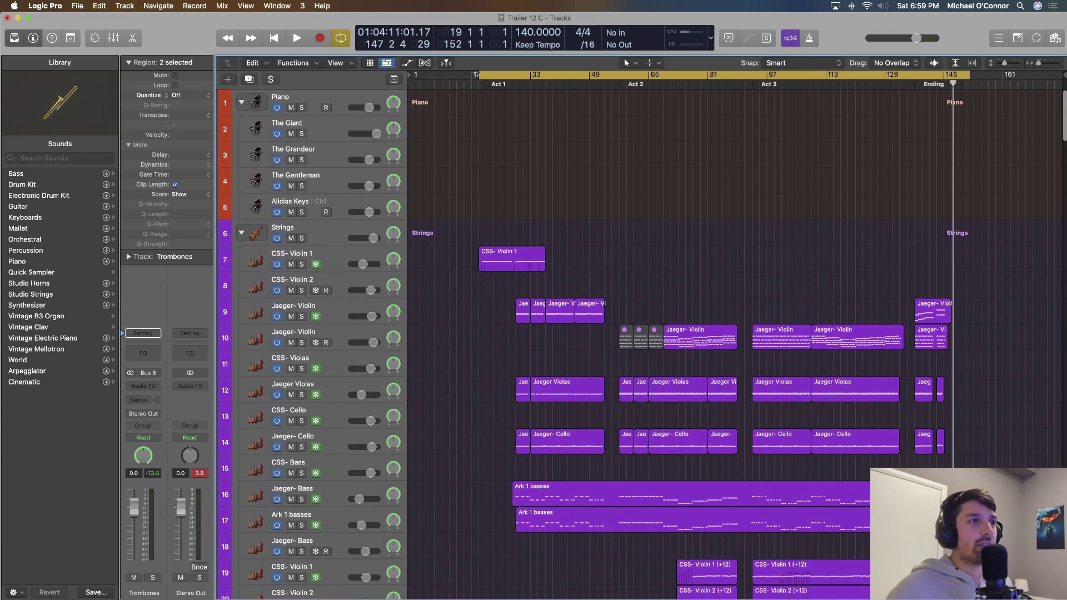
scroll(640, 334, down, 3)
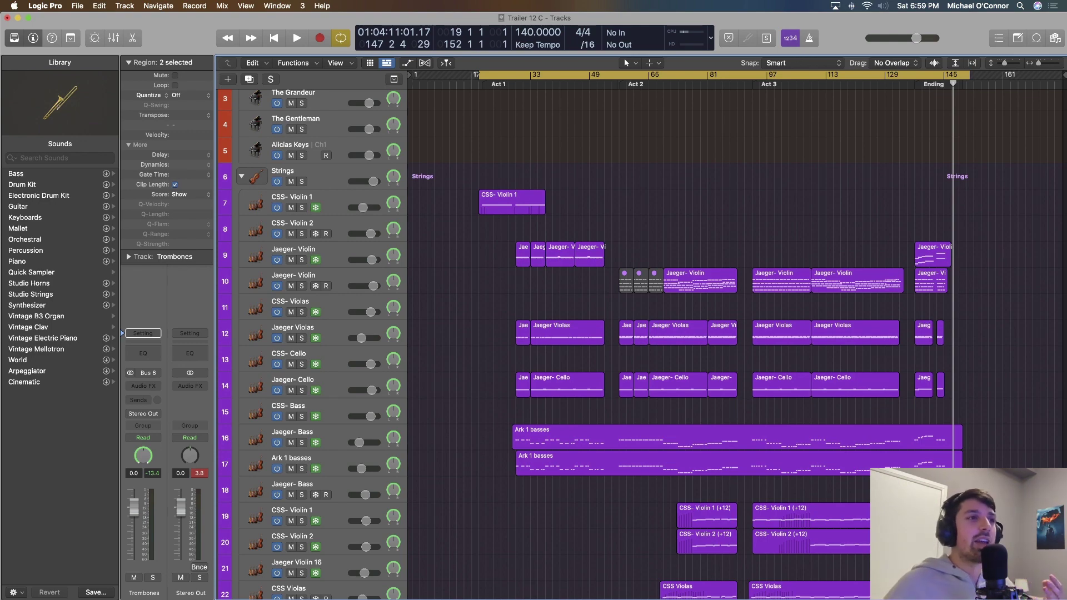
scroll(638, 345, down, 3)
scroll(637, 345, down, 2)
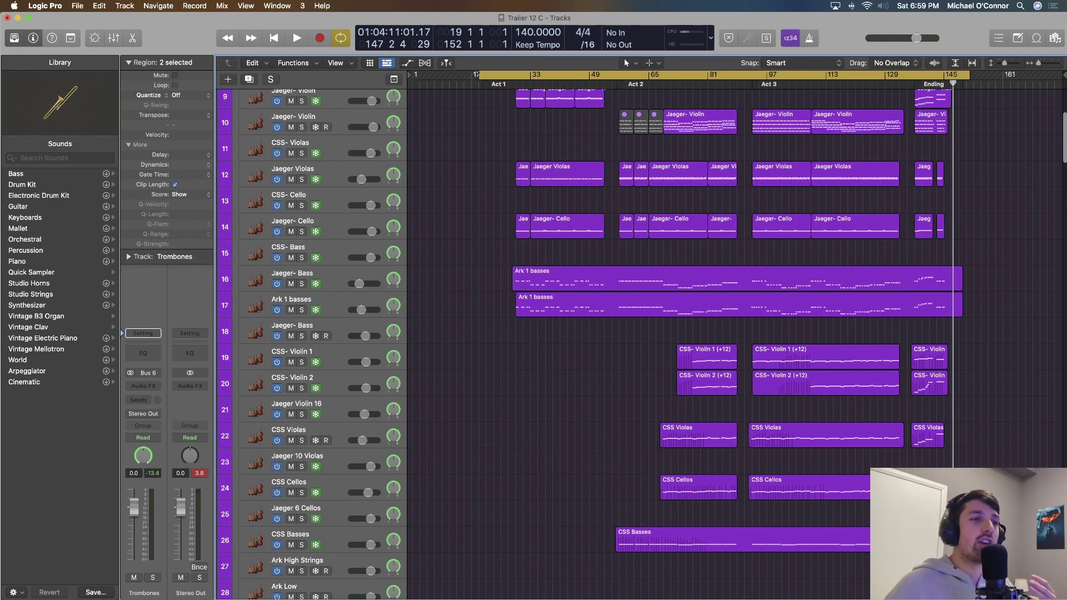
scroll(589, 333, down, 6)
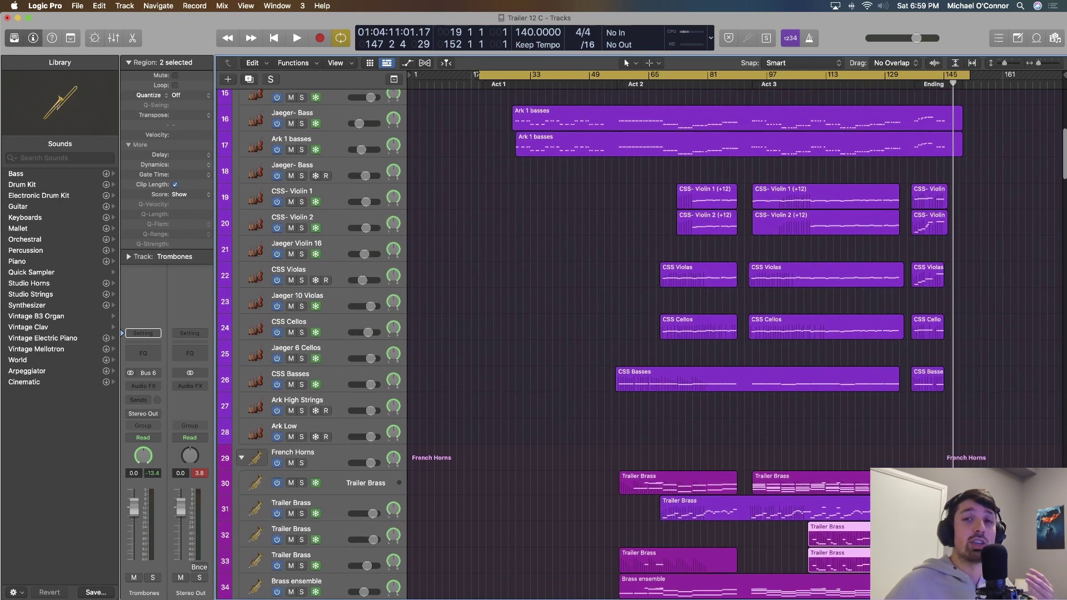
scroll(590, 333, up, 4)
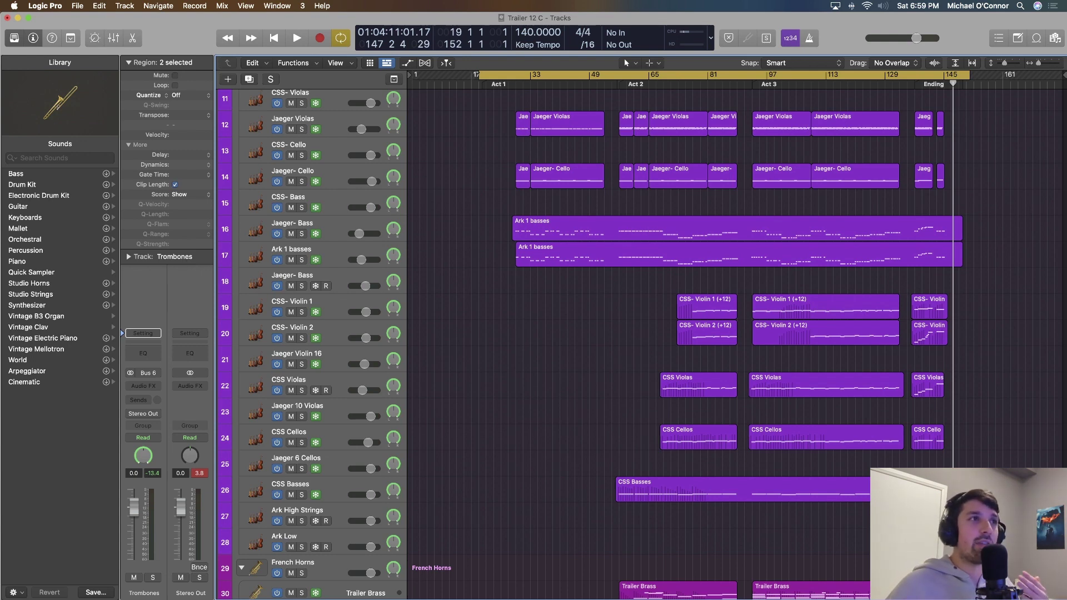
scroll(640, 334, up, 4)
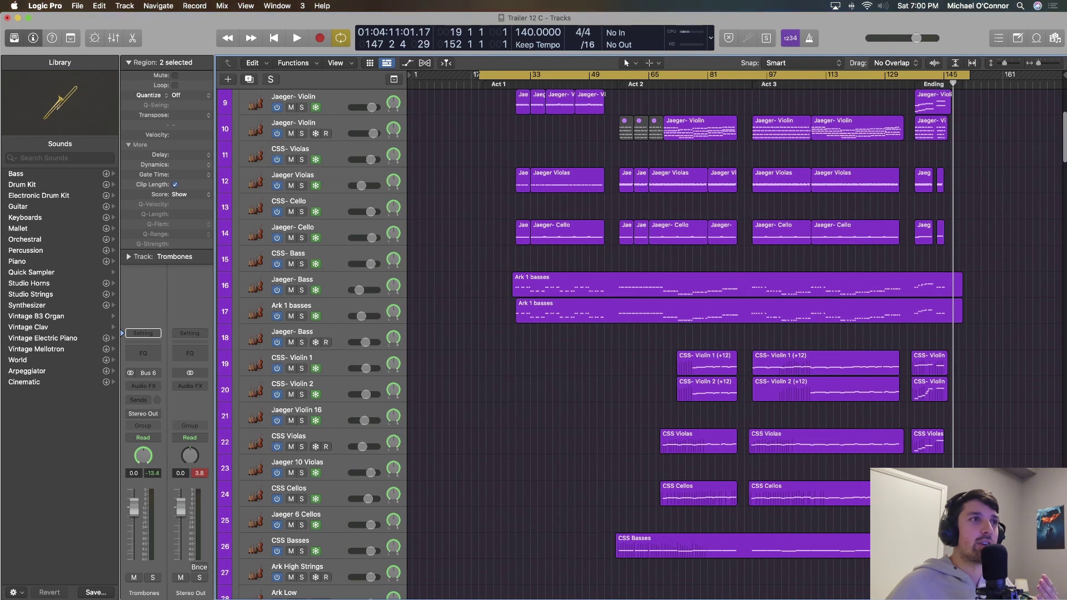
Move the playhead to bar 72 in Act 2 and on to bar 95 in Act 3, comparing how the string layers build.
click(644, 77)
click(674, 77)
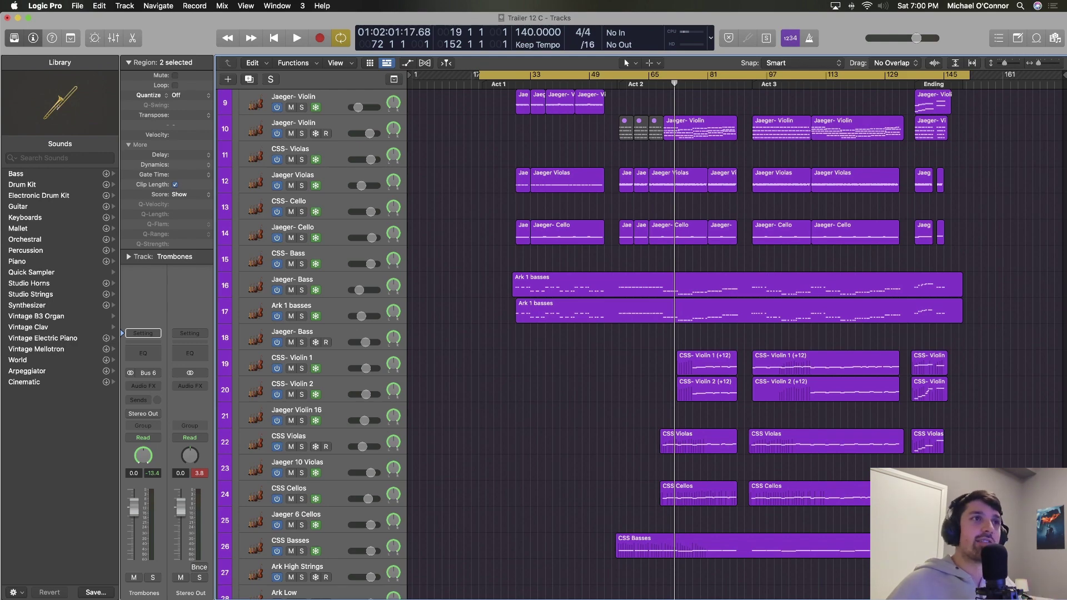
key(alt+period)
scroll(640, 345, up, 8)
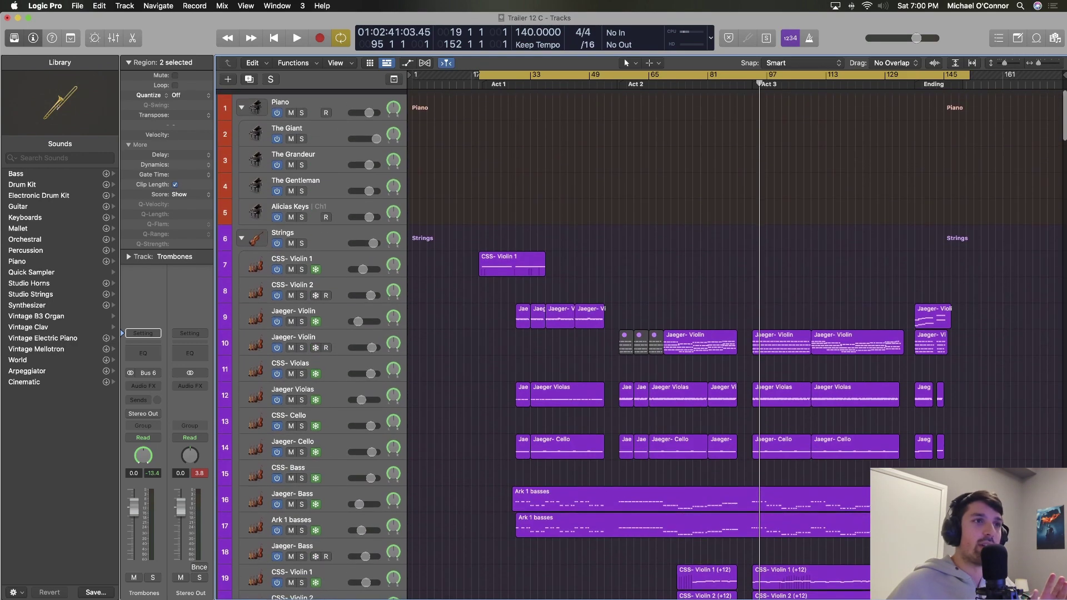
scroll(640, 344, down, 10)
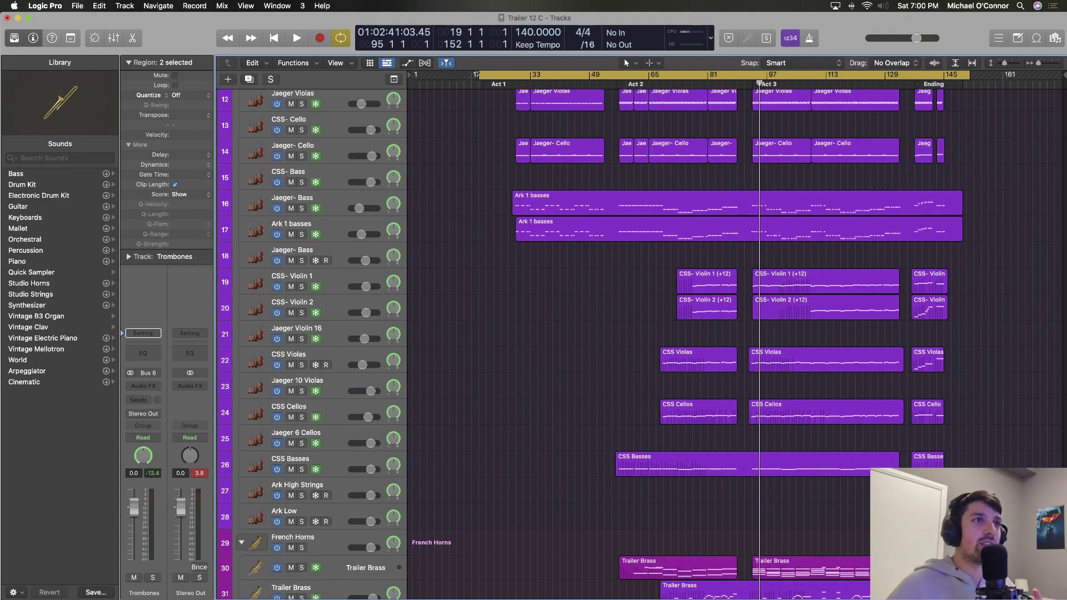
scroll(640, 345, up, 6)
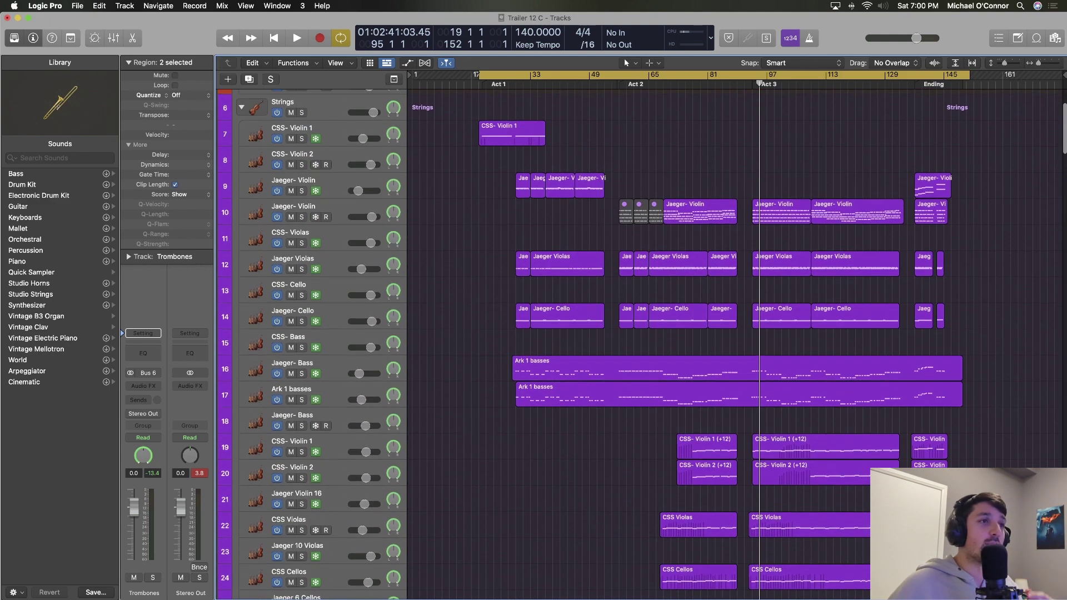
scroll(639, 345, up, 1)
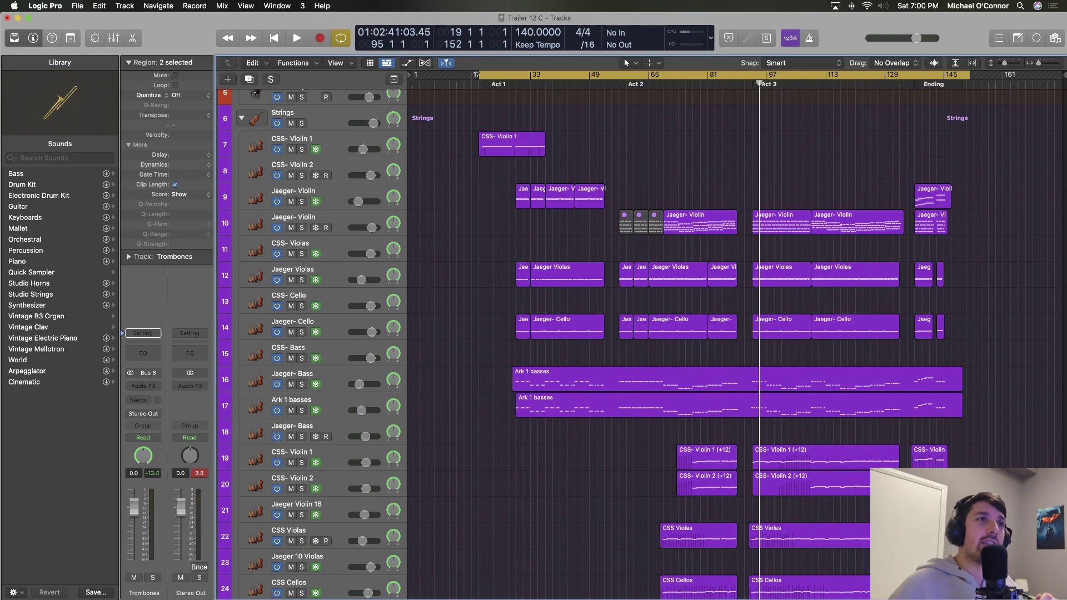
Mark the second half of Act 3 with the playhead at bar 110, and the Ending at bars 138 and 137.
click(815, 78)
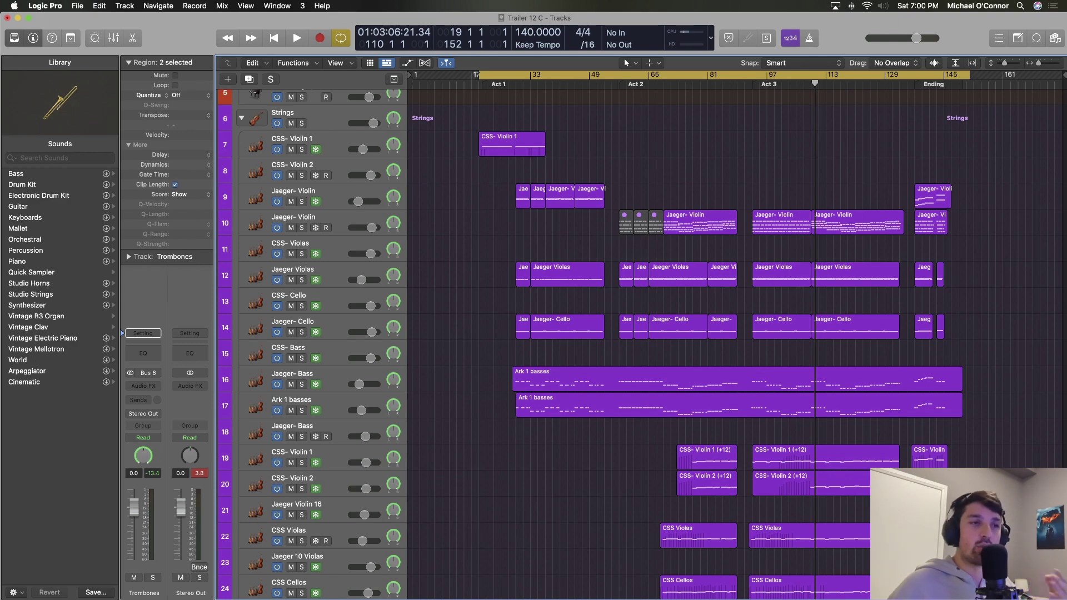
scroll(640, 345, down, 20)
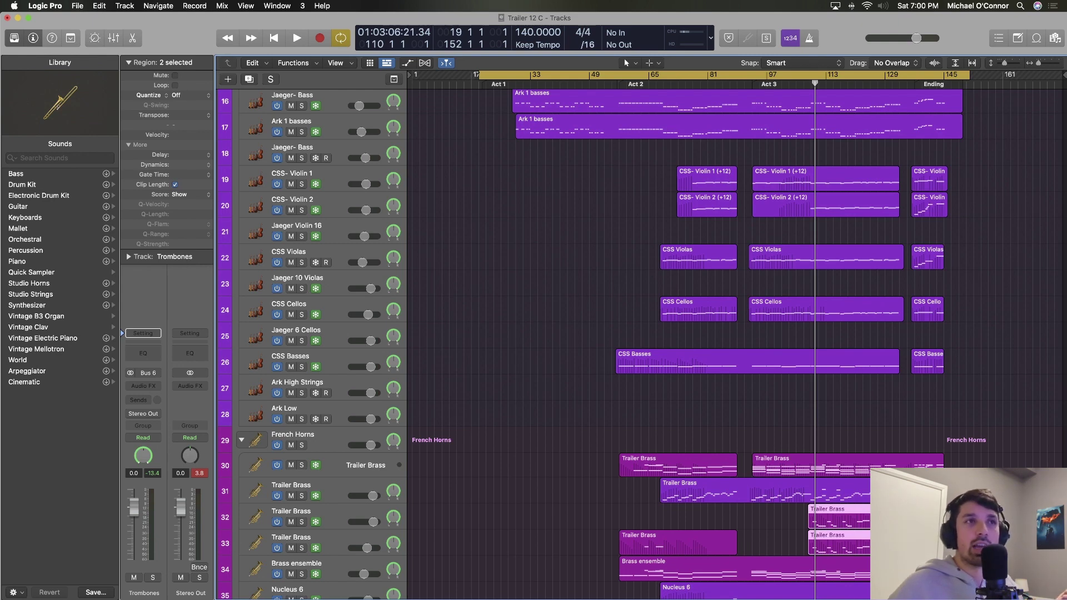
key(alt+period)
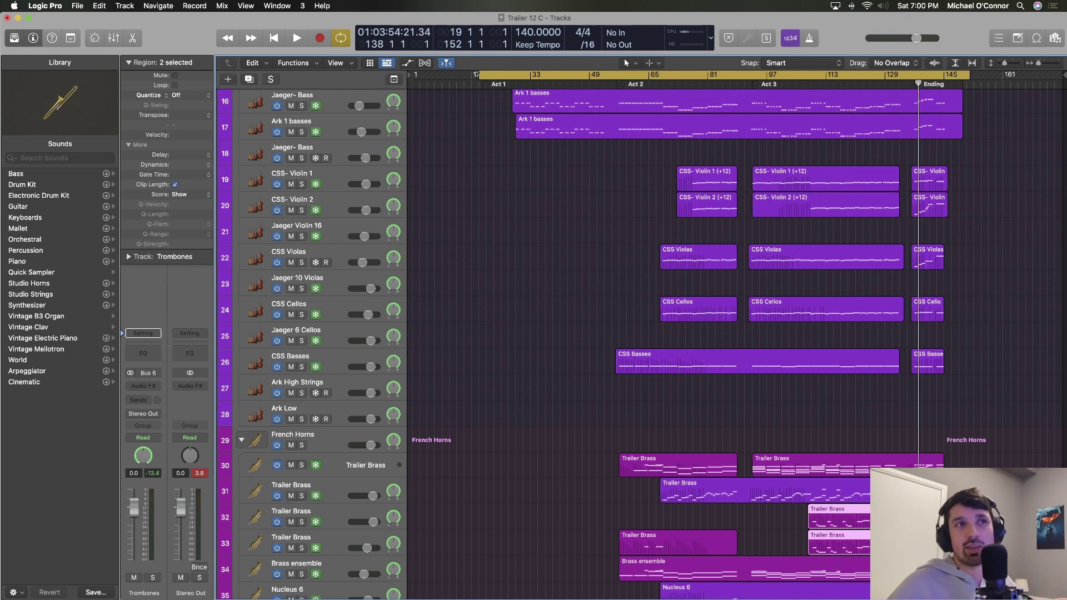
key(comma)
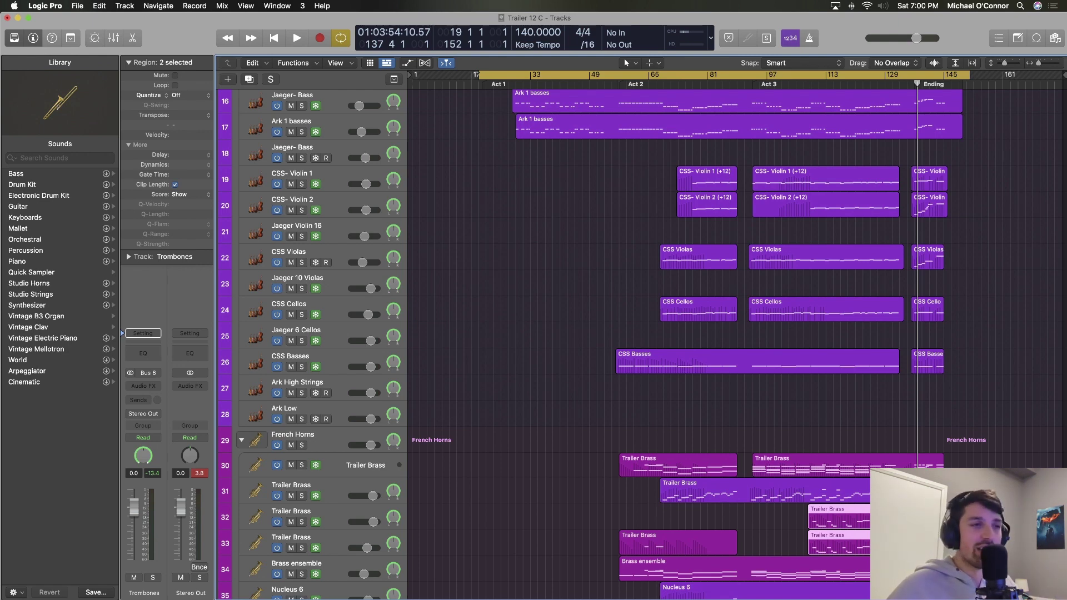
Examine the Ending from the strings and French Horns down through the Percussion to the riser and effects tracks.
scroll(640, 333, down, 8)
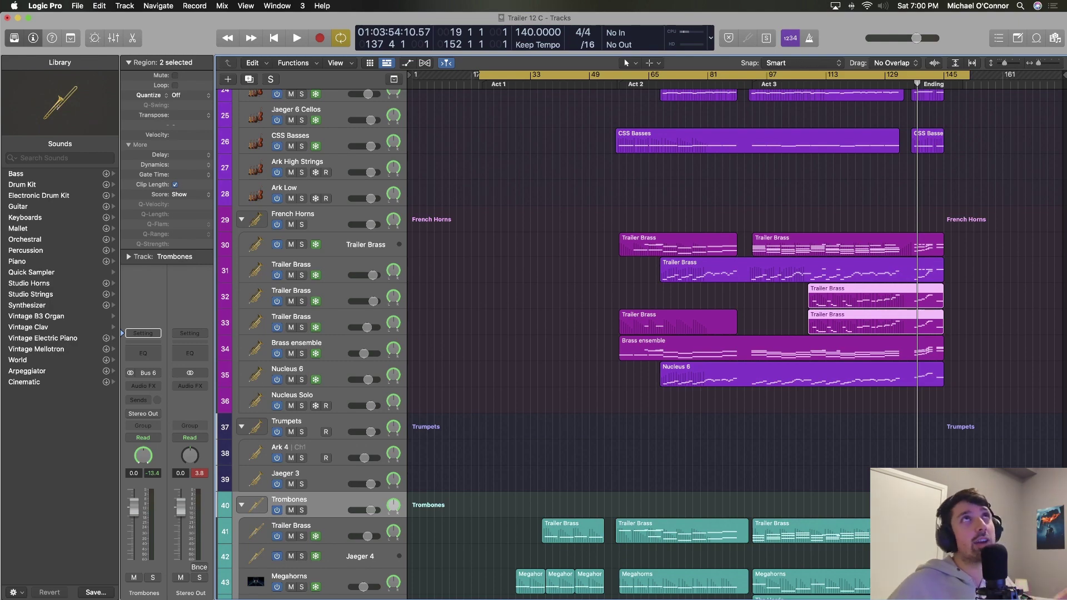
scroll(640, 334, up, 10)
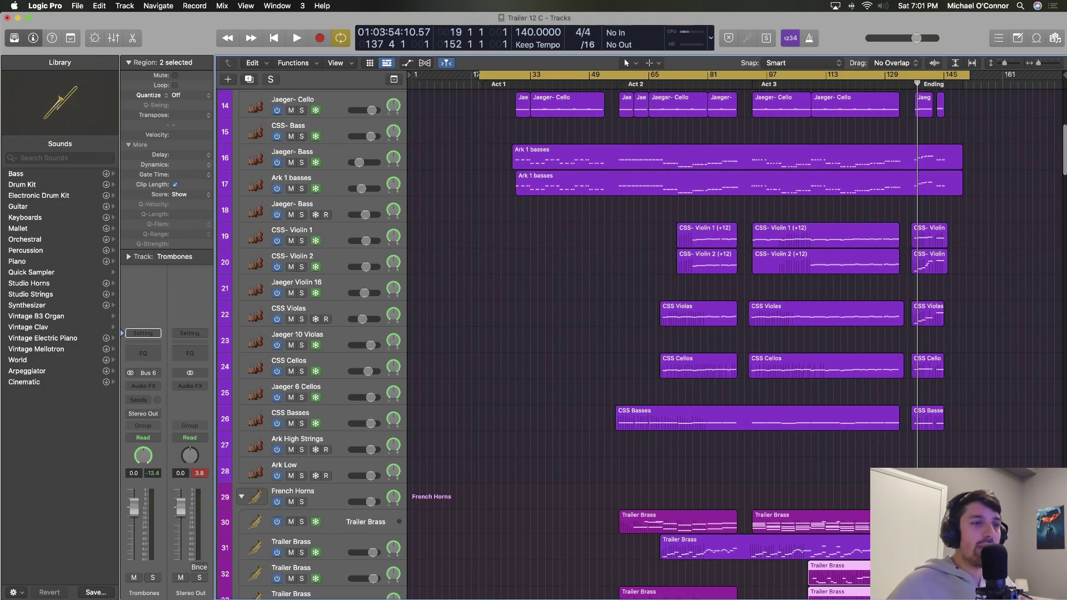
scroll(640, 344, down, 15)
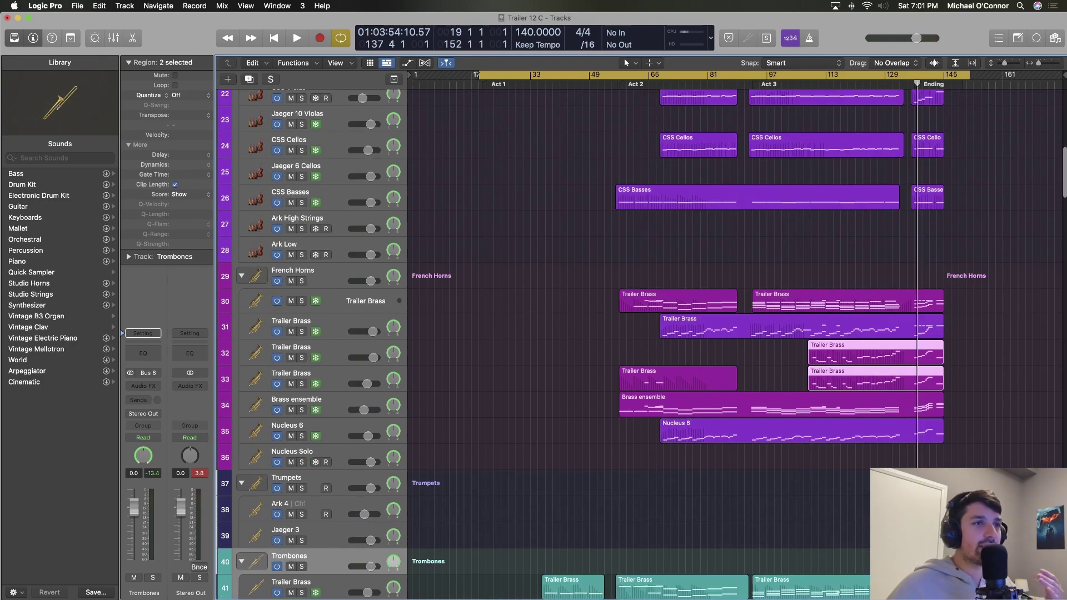
scroll(639, 344, down, 20)
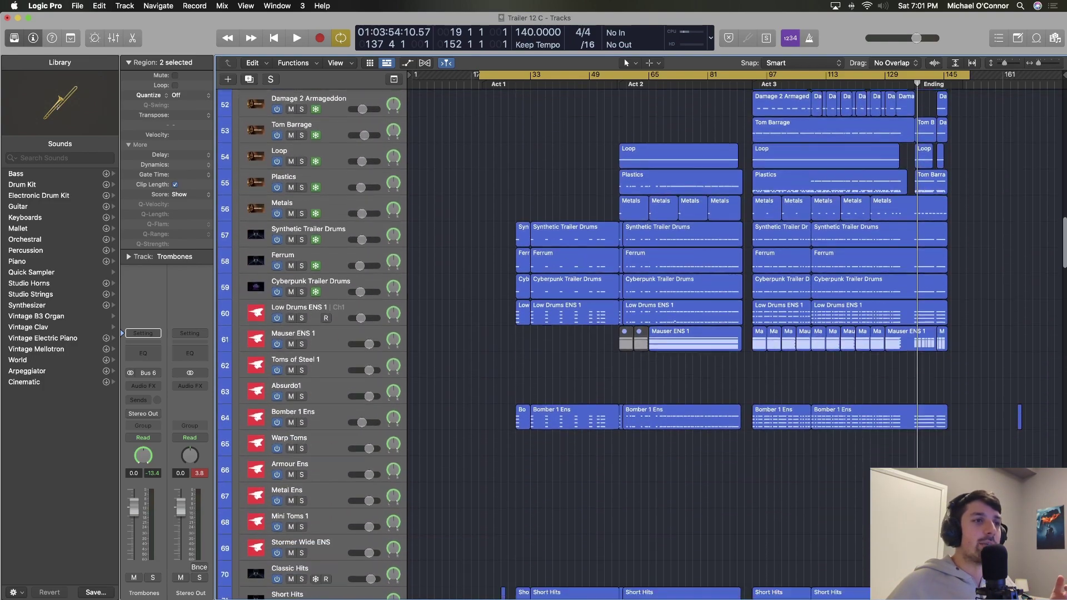
scroll(639, 344, down, 10)
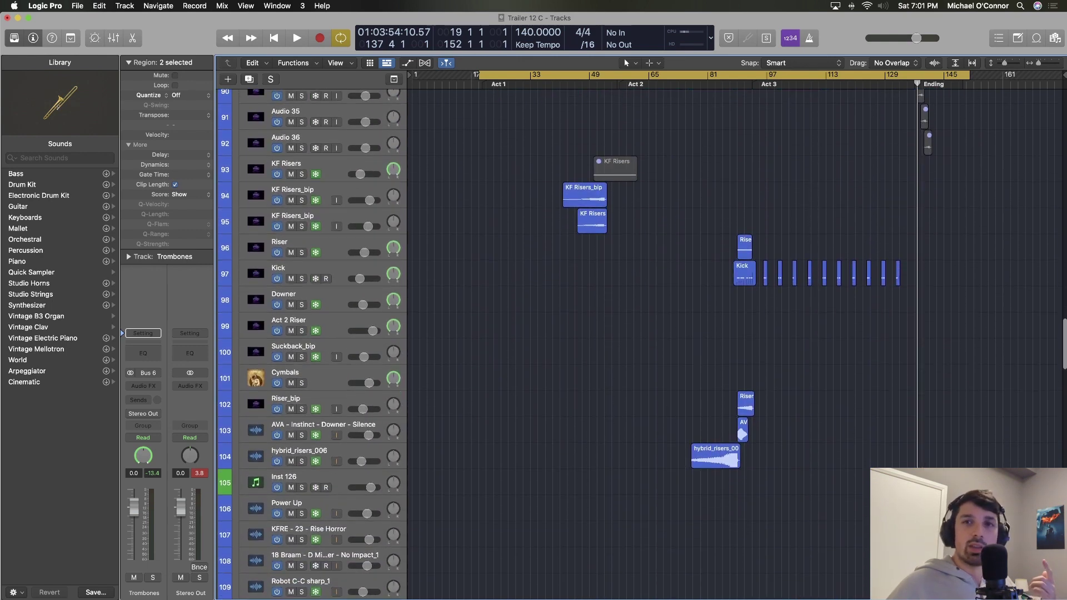
Examine the Ending's riser and effects tracks down through the Synths group, then back up to the French Horns.
scroll(584, 344, down, 3)
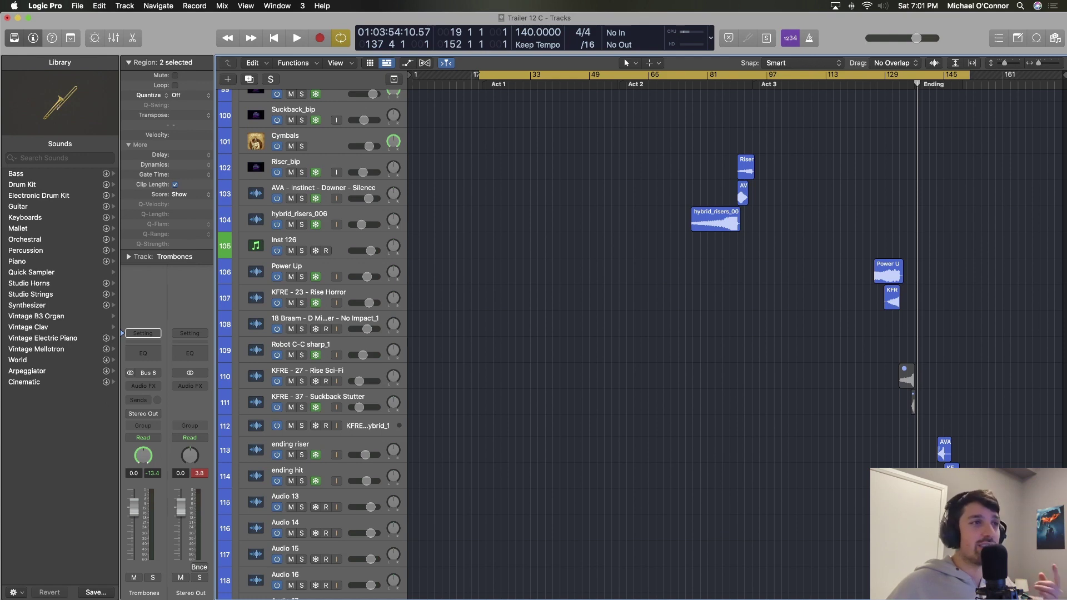
scroll(639, 344, down, 10)
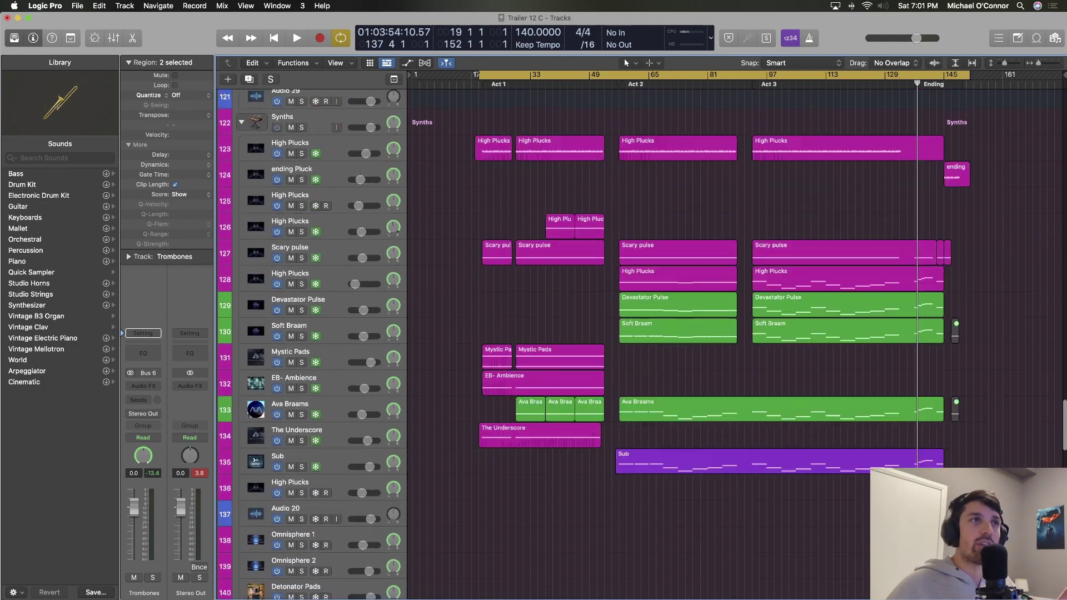
scroll(640, 345, up, 10)
scroll(639, 344, up, 20)
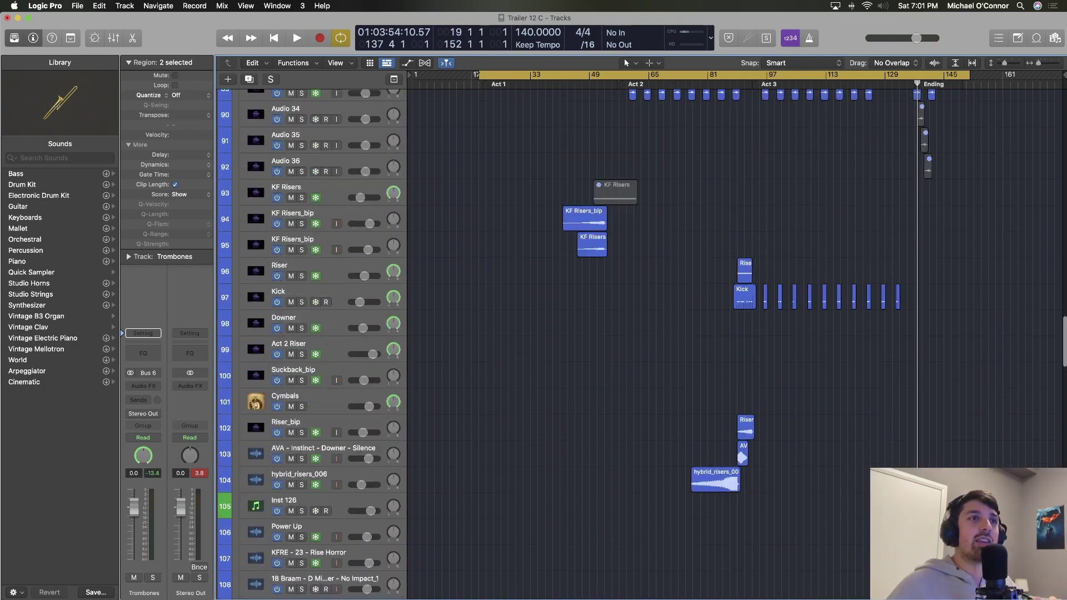
scroll(640, 344, up, 4)
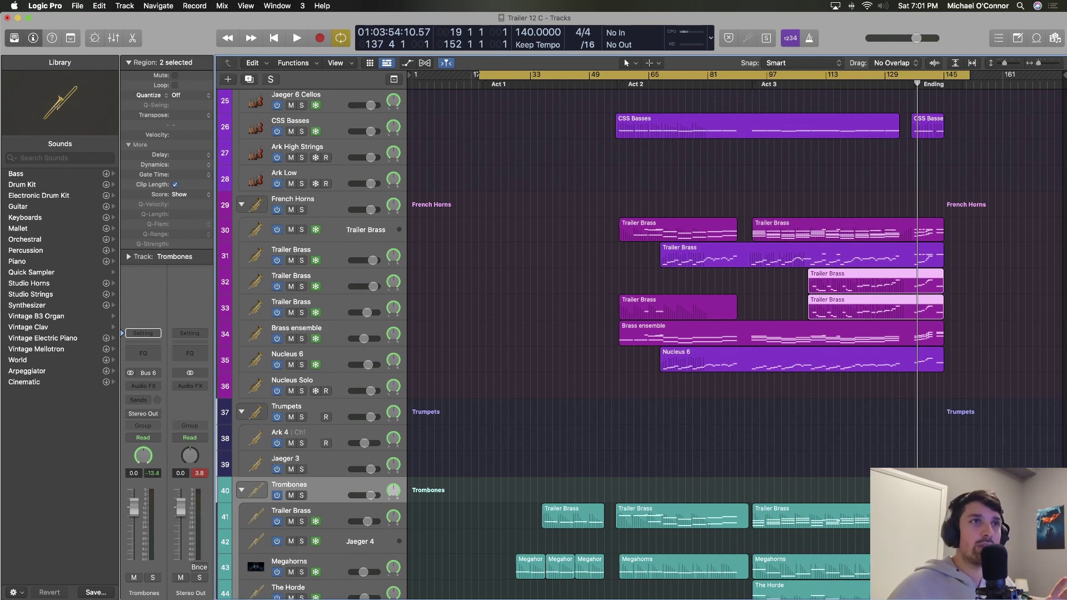
Play the Ending from bar 137 to bar 146, and review its brass and percussion tracks.
scroll(639, 344, up, 1)
key(space)
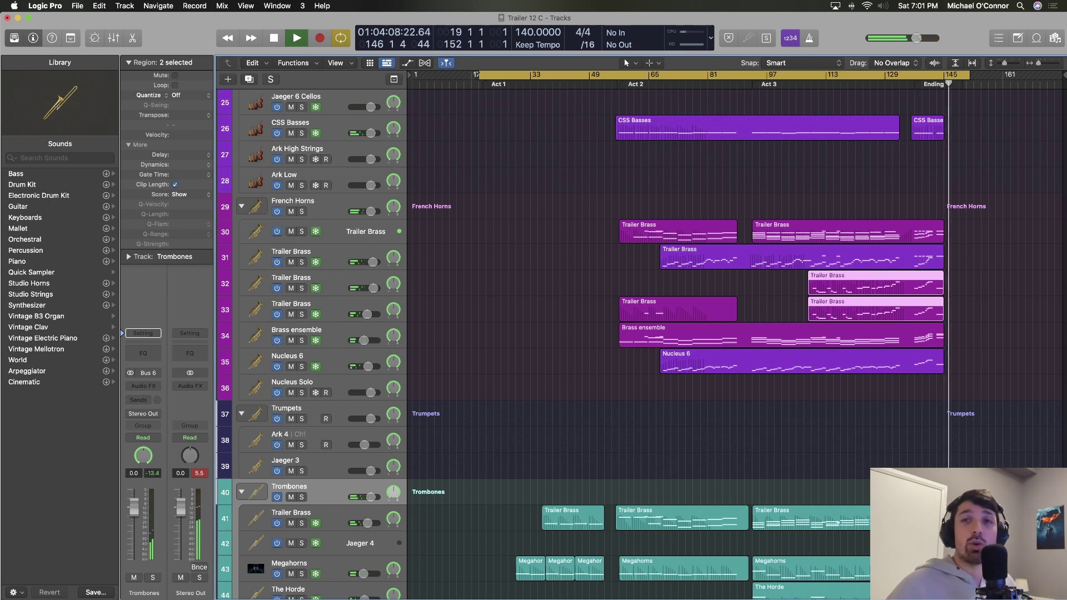
key(space)
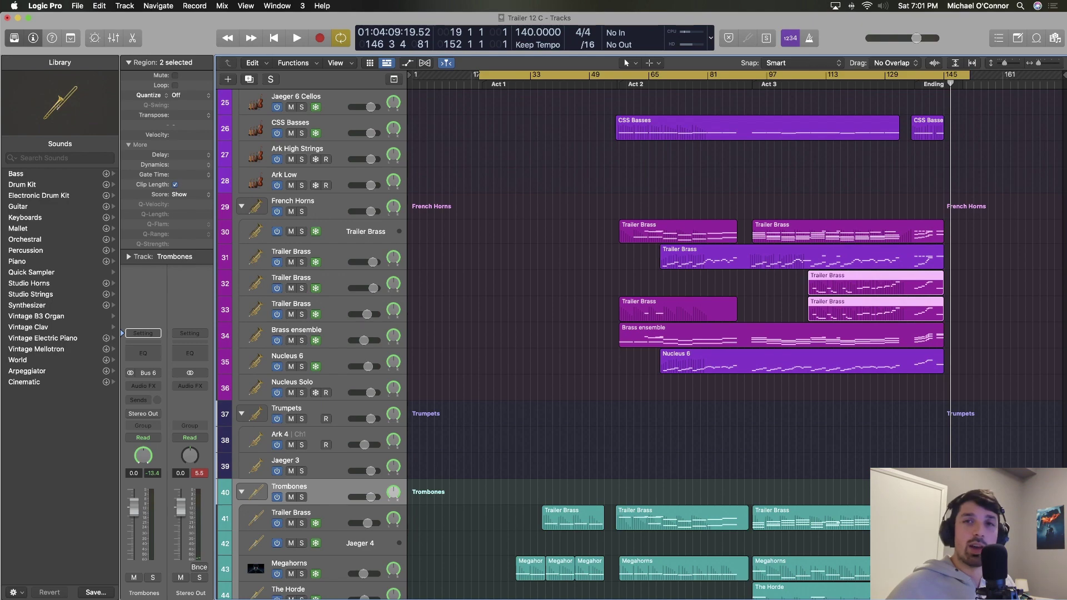
scroll(639, 344, down, 8)
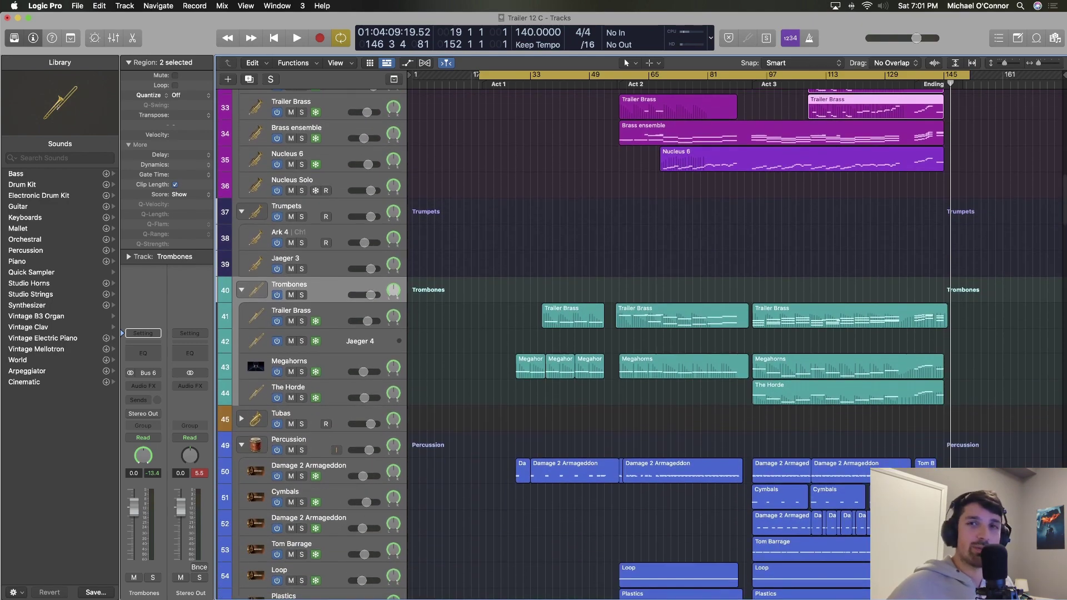